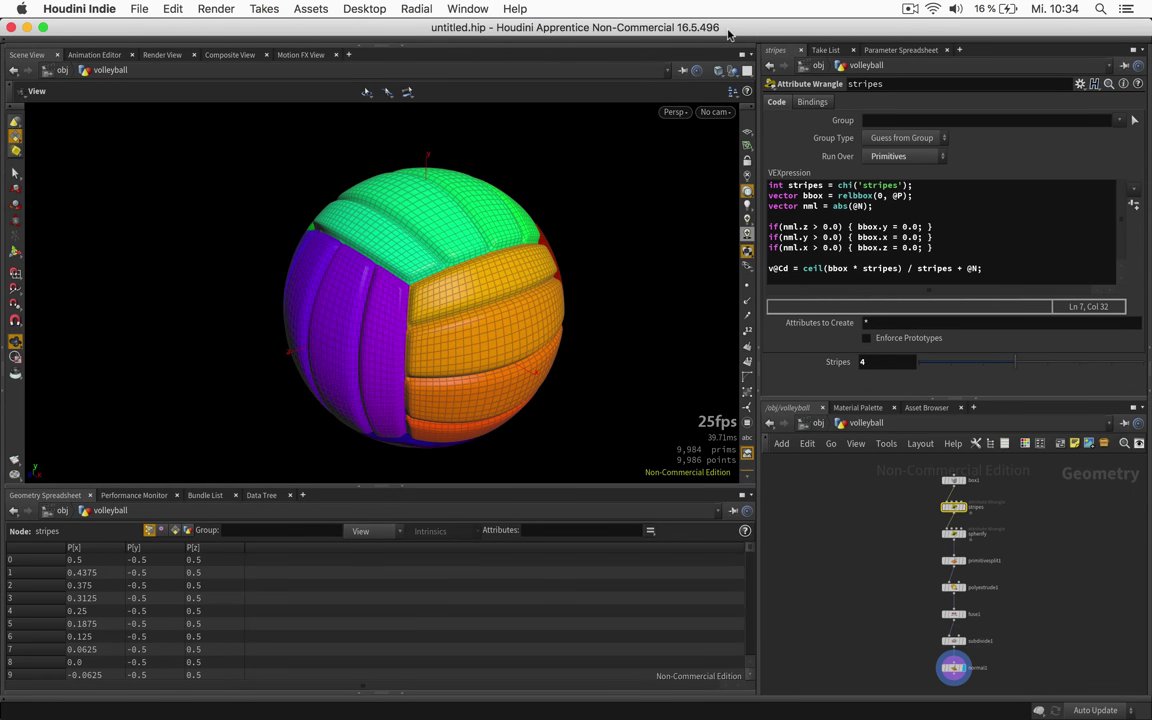
Switch the viewport to Smooth Shaded without wireframe and orbit to inspect the striped volleyball
mouse_move(571, 295)
mouse_down()
mouse_move(563, 342)
mouse_move(575, 330)
mouse_up()
click(718, 70)
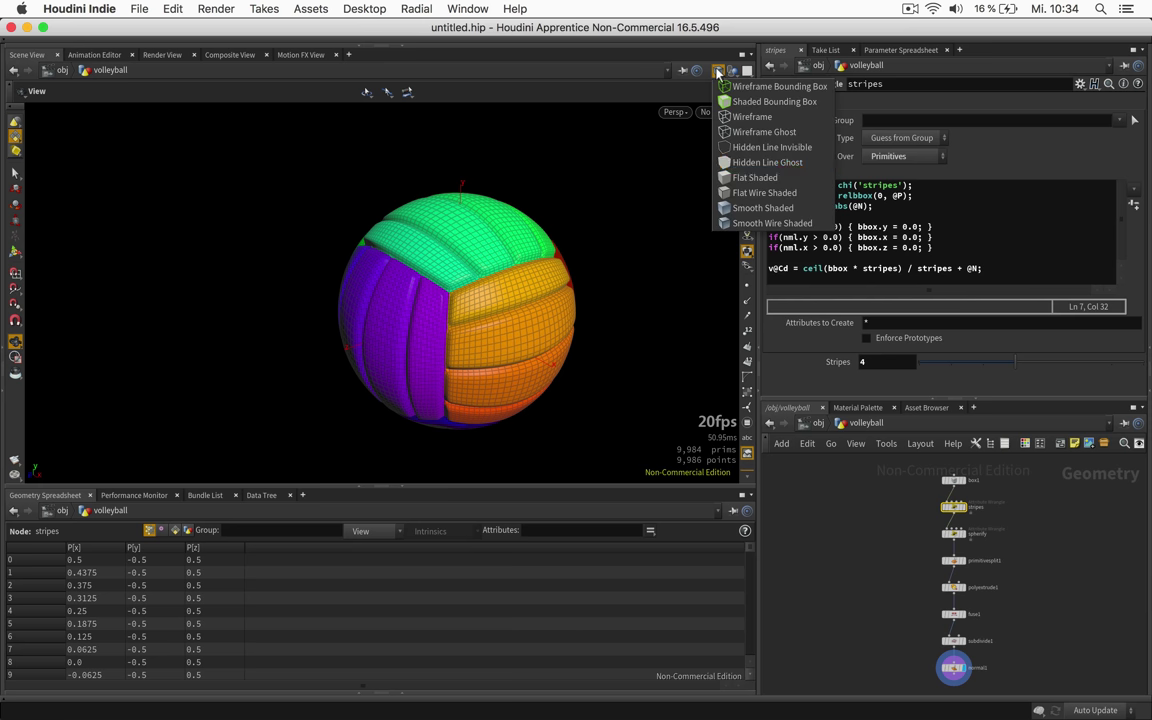
click(752, 208)
mouse_move(414, 306)
mouse_down()
mouse_move(509, 319)
mouse_move(405, 330)
mouse_move(447, 296)
mouse_move(450, 321)
mouse_move(437, 327)
mouse_up()
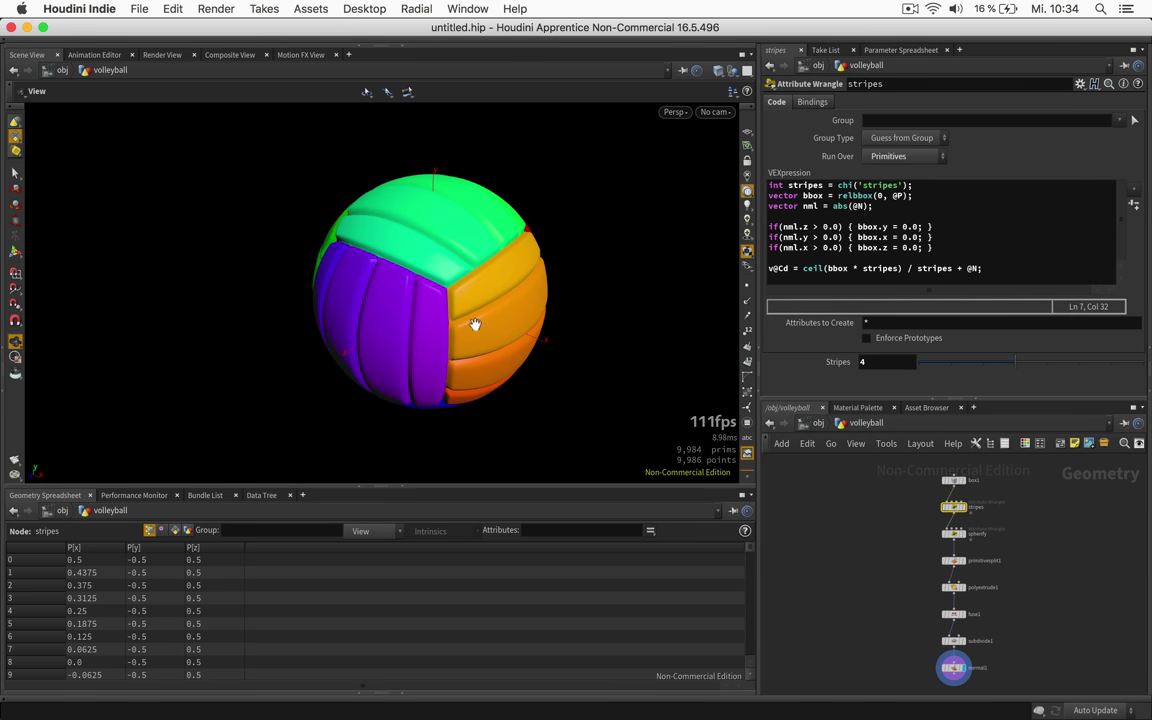
Display the plain box1 geometry framed in view, then the stripes coloured cube with its wrangle code
click(964, 480)
click(955, 481)
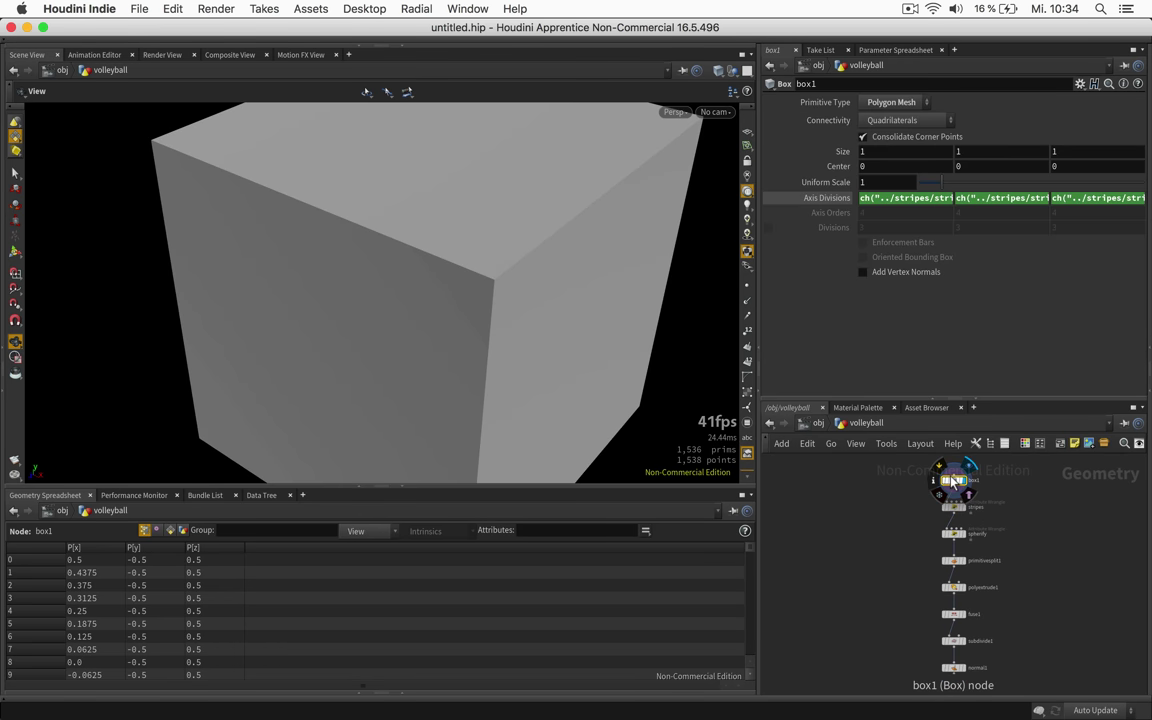
key(h)
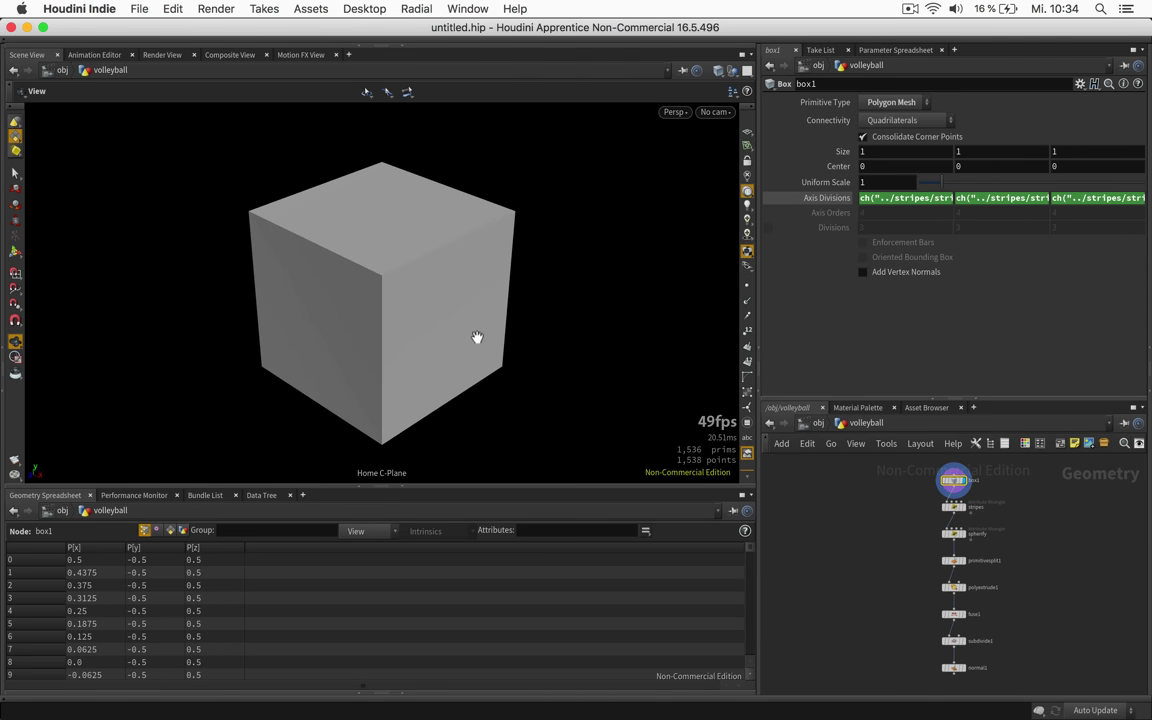
click(963, 506)
click(955, 508)
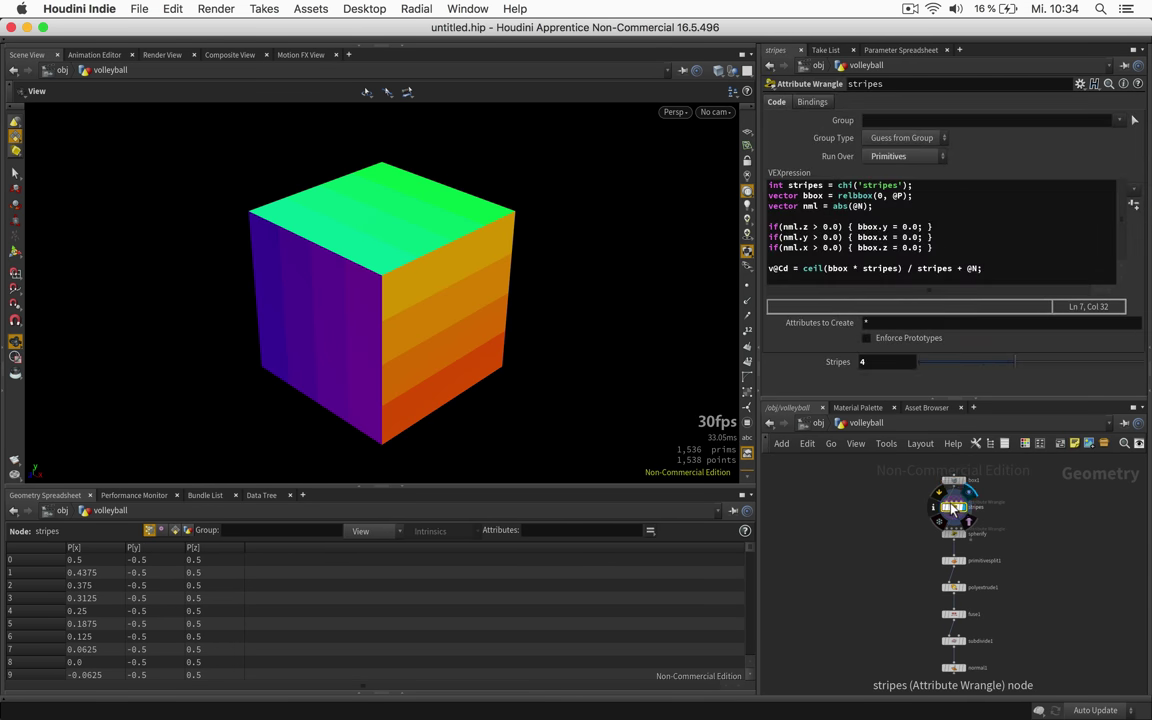
Display the spherified ball, primitivesplit1, the polyextrude1 panels, and finally the subdivide1 smooth ball
click(964, 534)
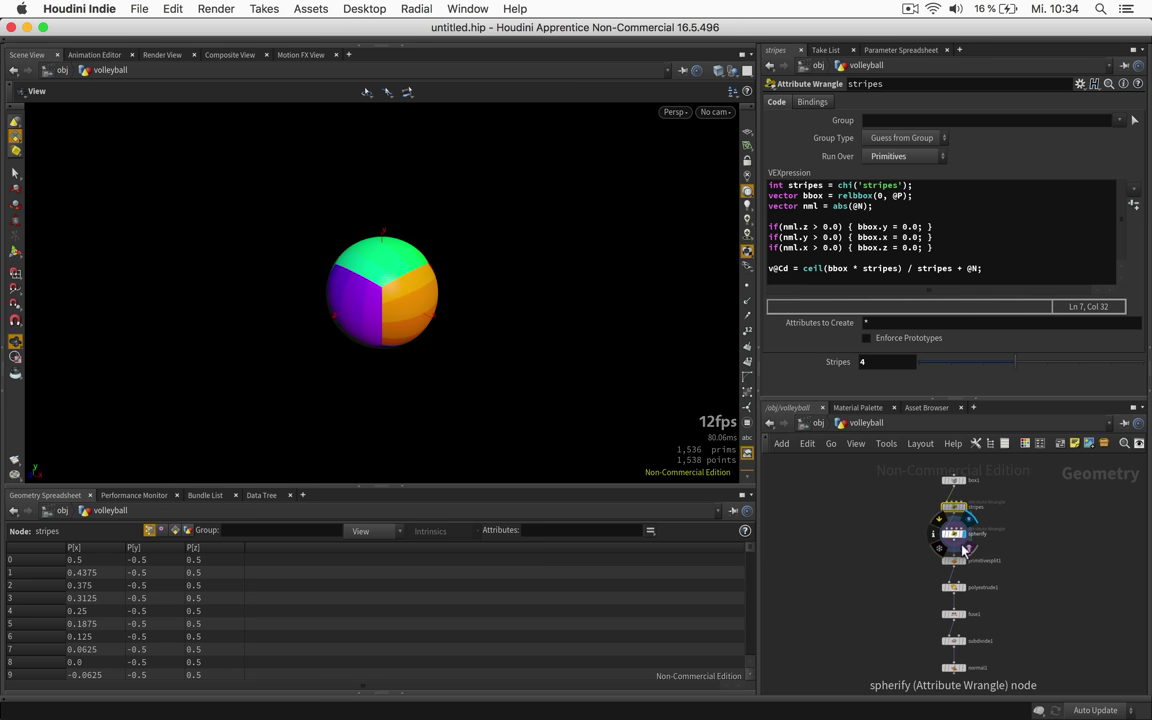
click(964, 562)
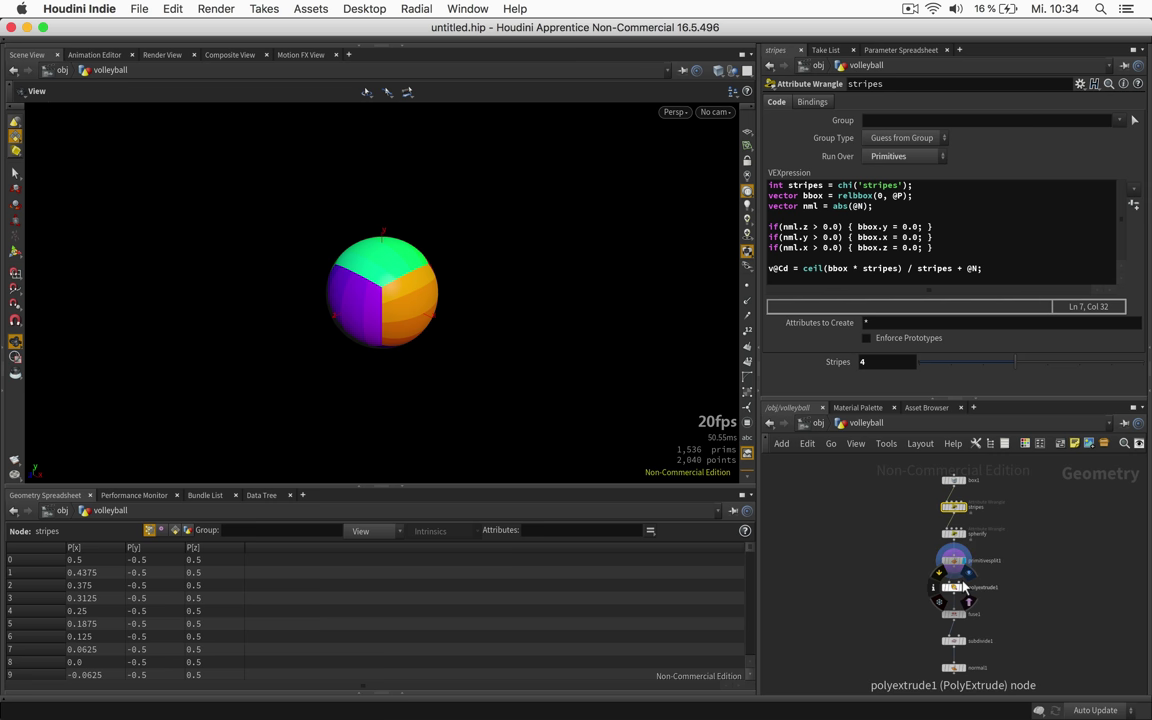
click(964, 588)
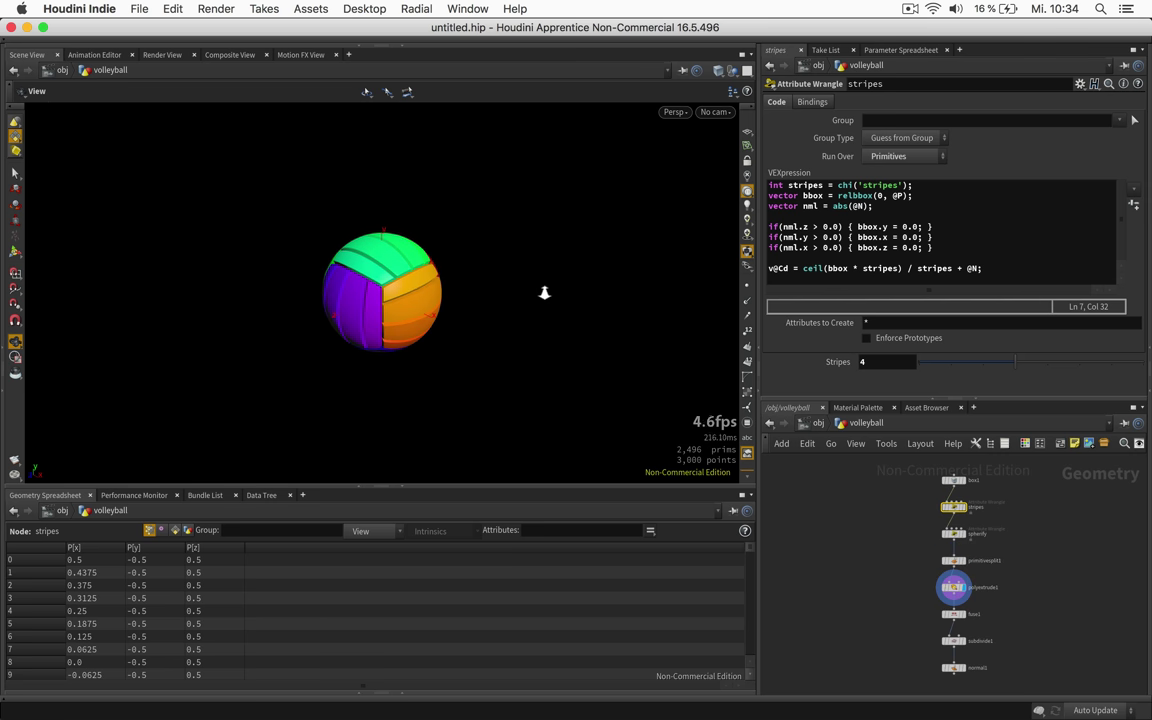
scroll(556, 282, up, 5)
key(h)
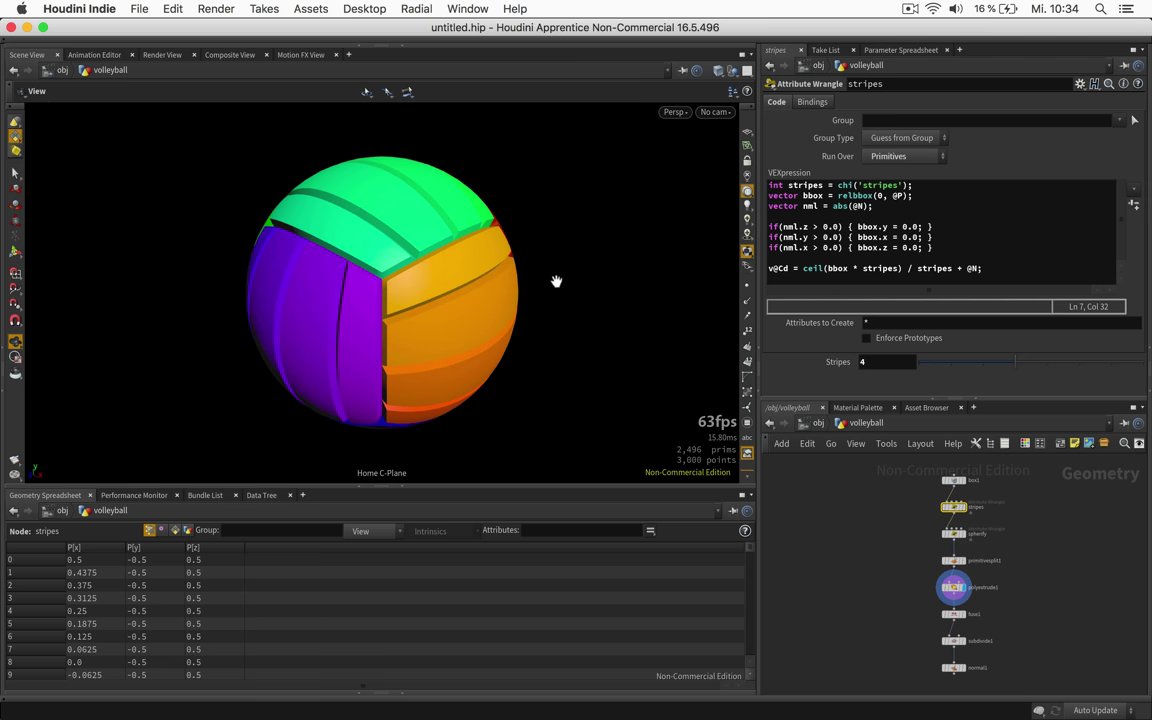
click(966, 640)
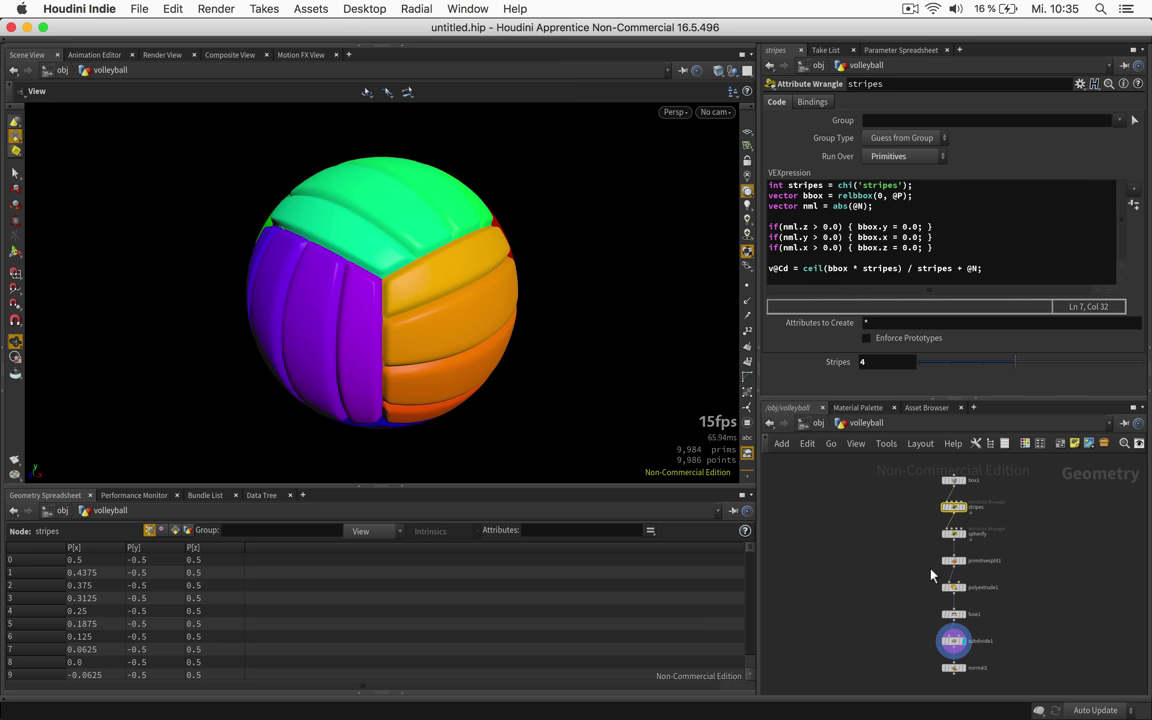
Start a new empty scene, discarding the current changes
click(136, 14)
click(146, 27)
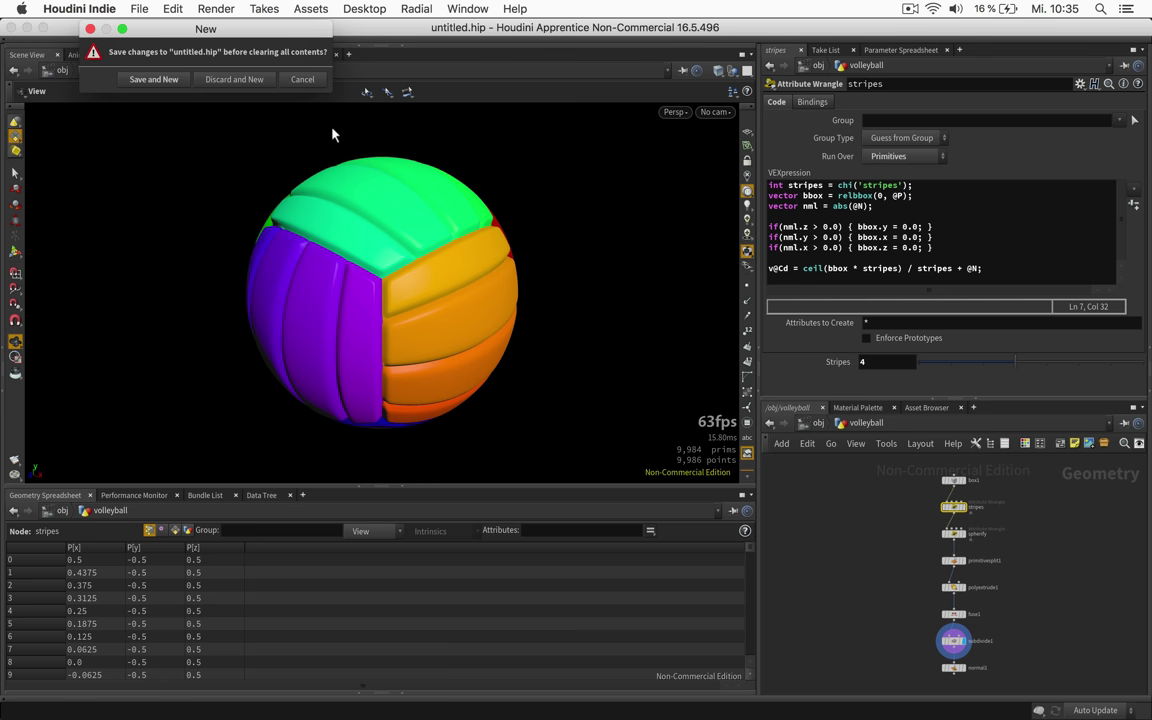
click(232, 79)
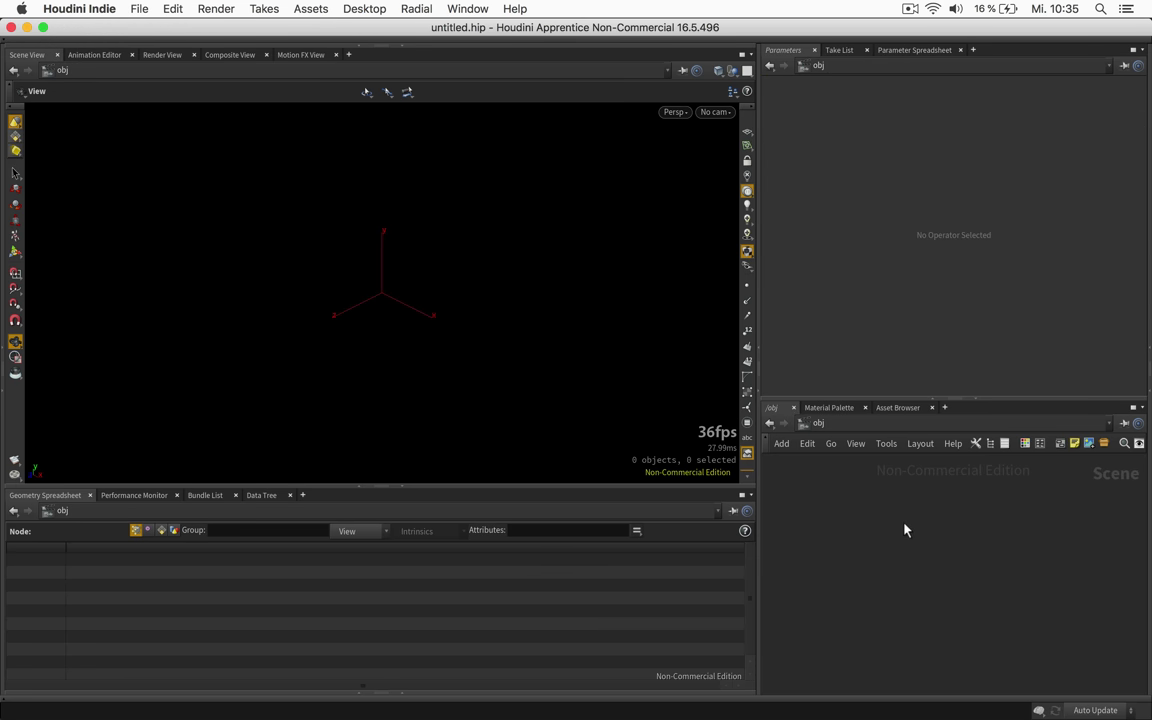
Add a Geometry node and rename it volleyball
key(Tab)
text(geo)
key(Return)
click(905, 529)
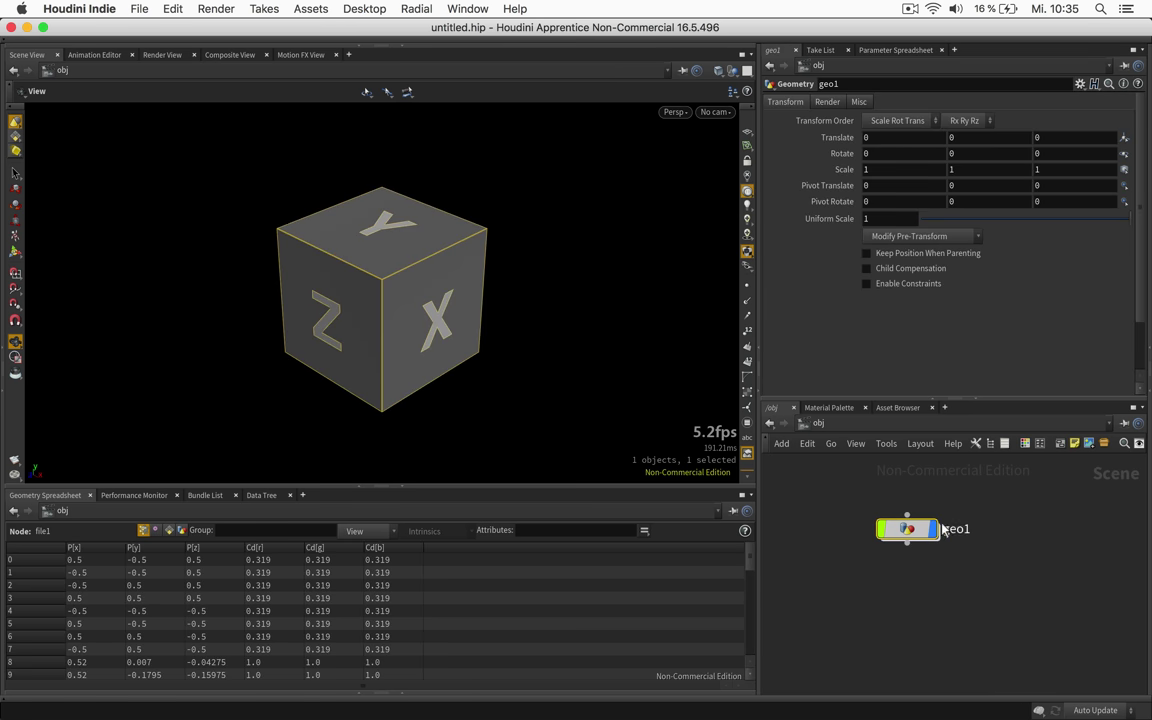
double_click(950, 529)
text(volle)
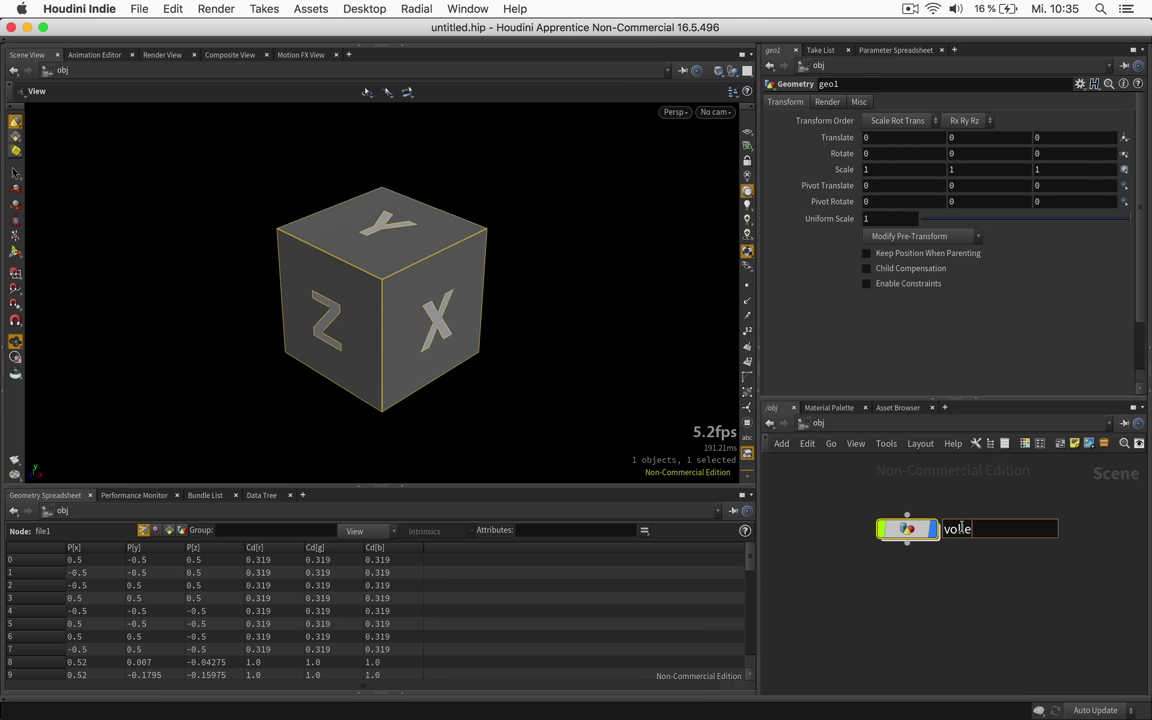
text(yball)
key(Return)
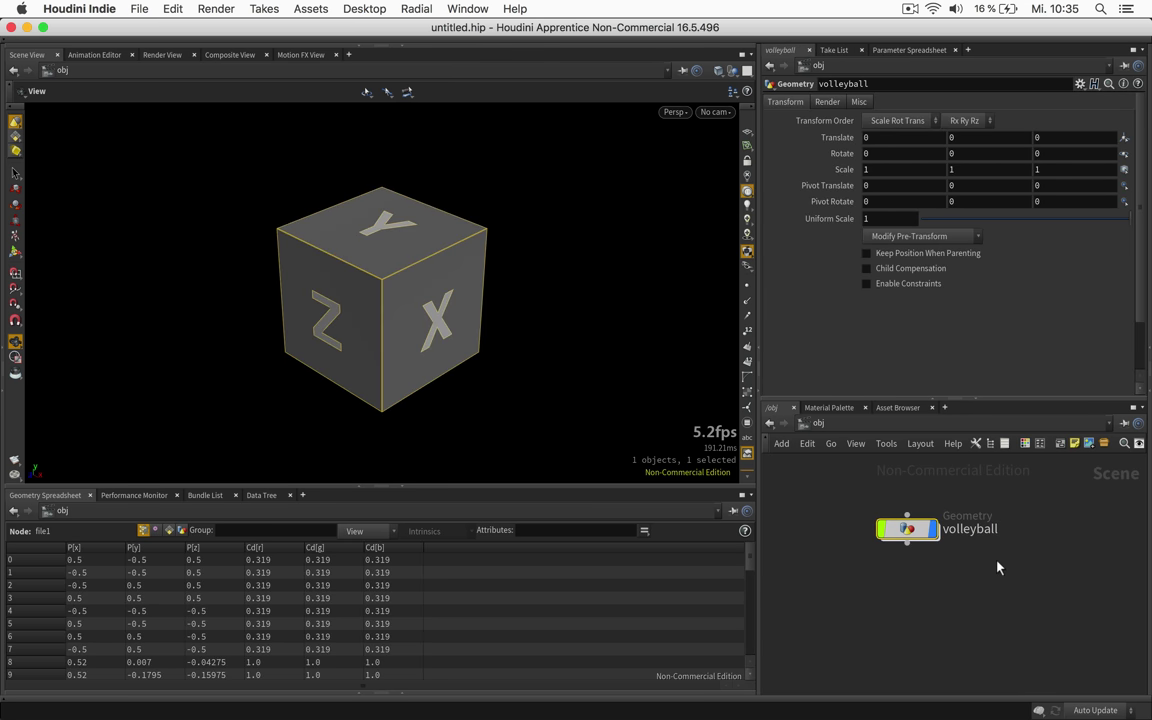
Go inside volleyball, delete the default file1 node, and choose a Box node to add
key(i)
key(Delete)
key(Tab)
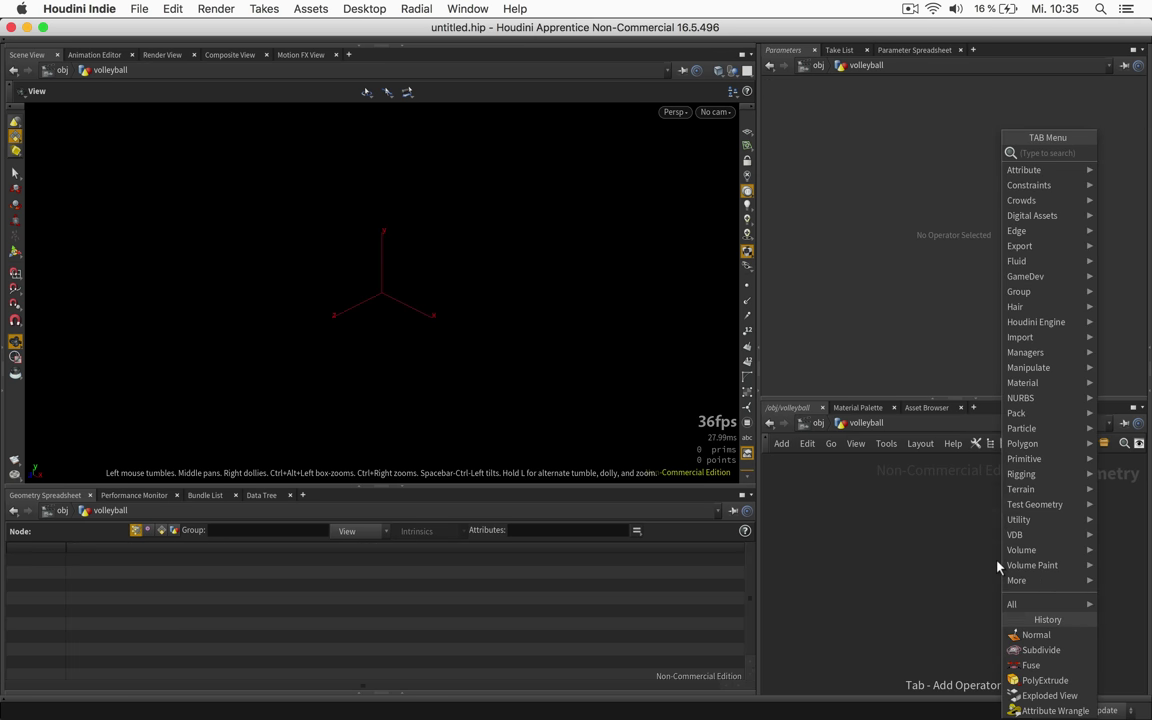
text(box)
key(Return)
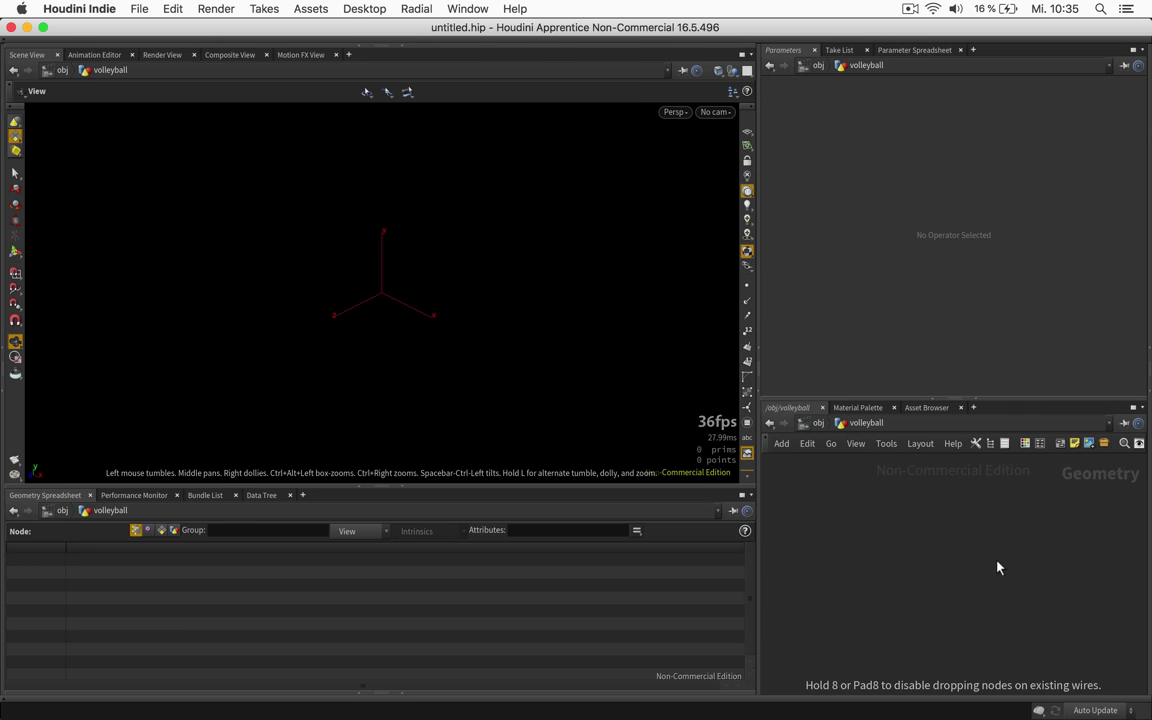
Place box1 as a Polygon Mesh and start a connected node from its output
click(951, 560)
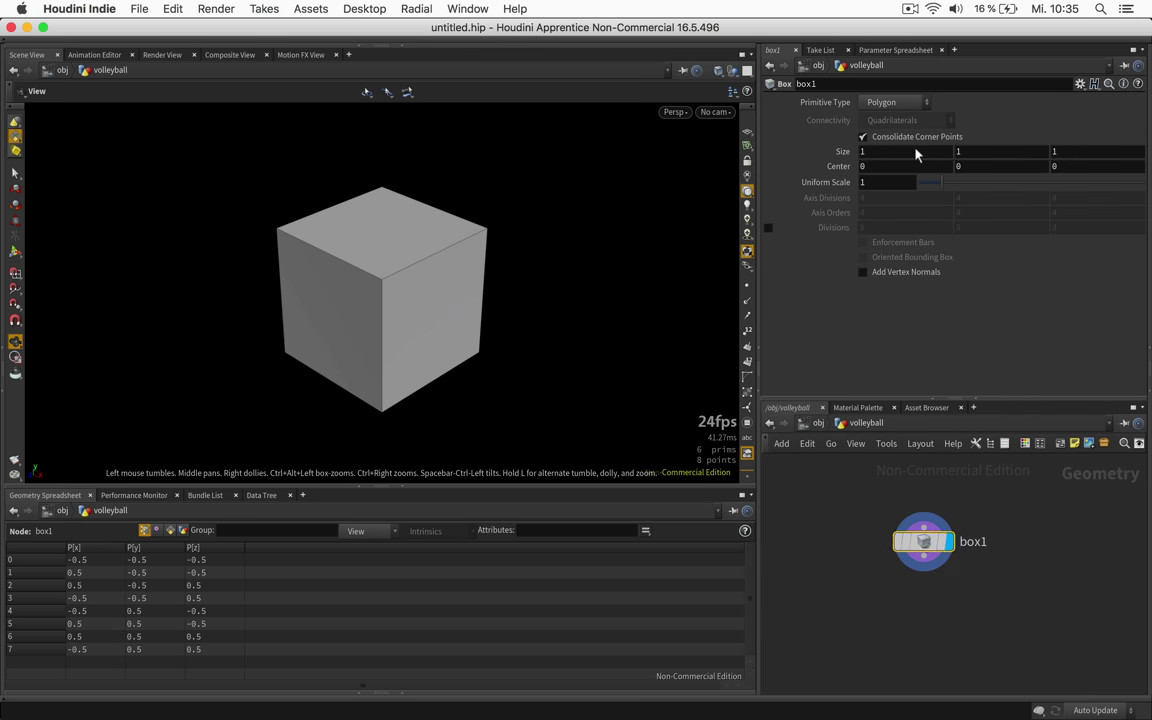
click(893, 102)
click(886, 132)
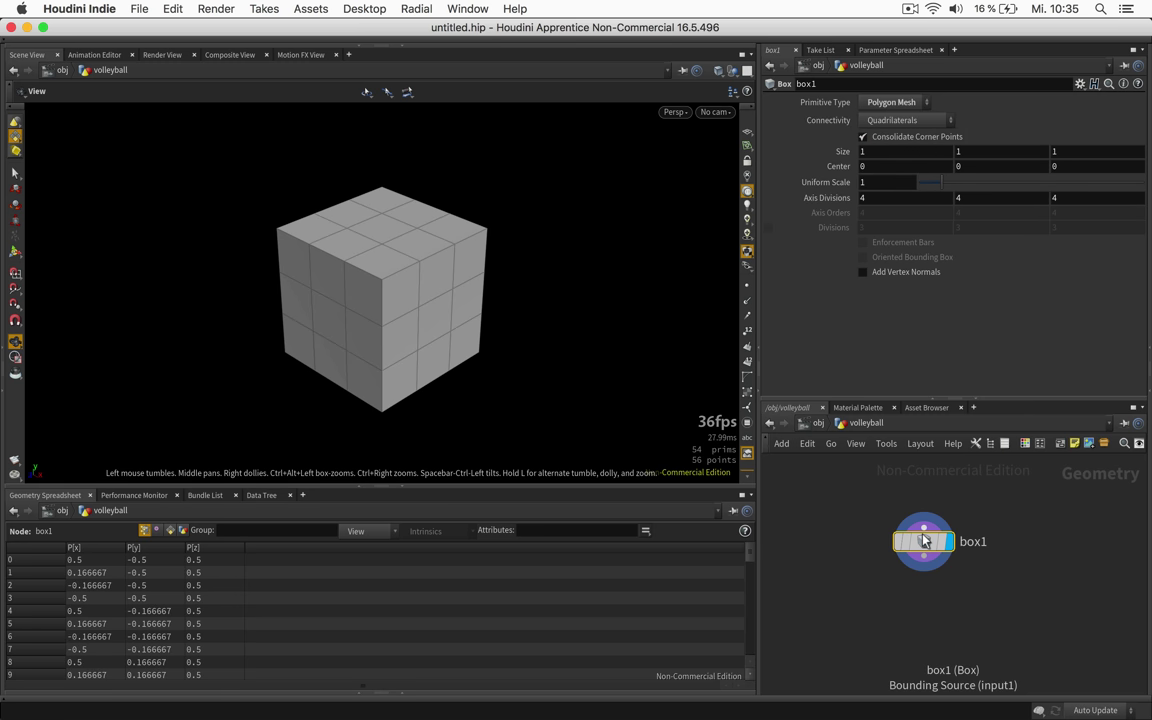
click(923, 570)
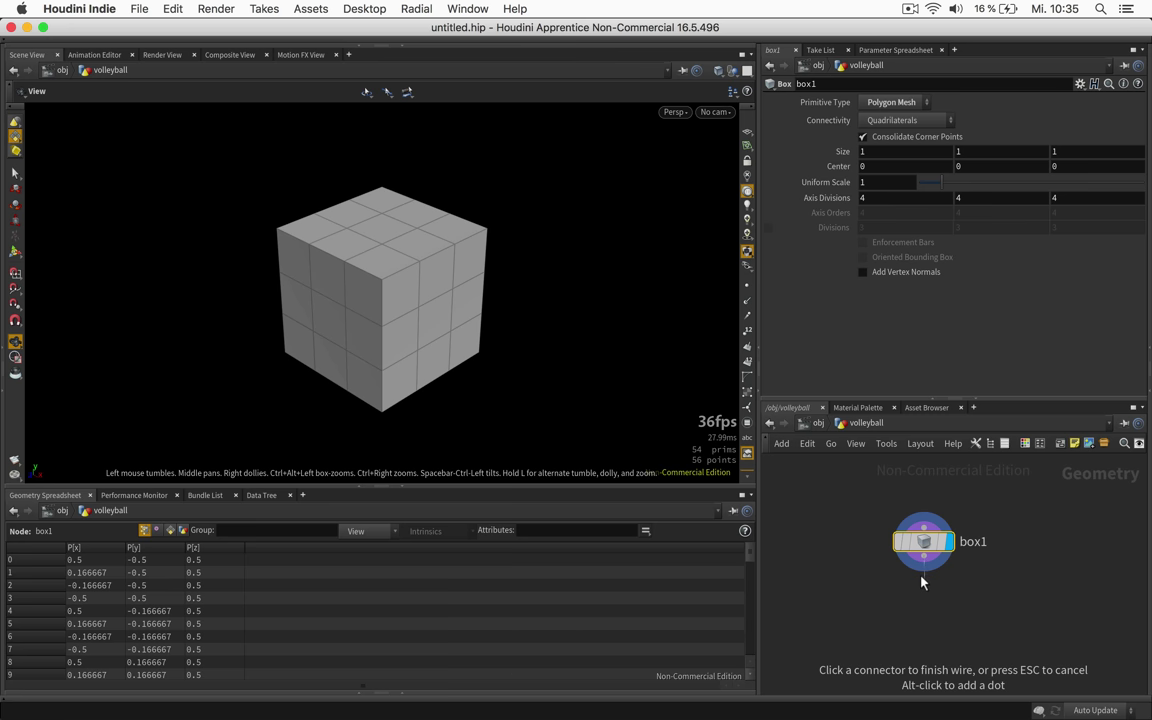
click(922, 582)
Add an Attribute Wrangle below box1, rename it stripes, and run it over Primitives
text(attribwr)
key(Return)
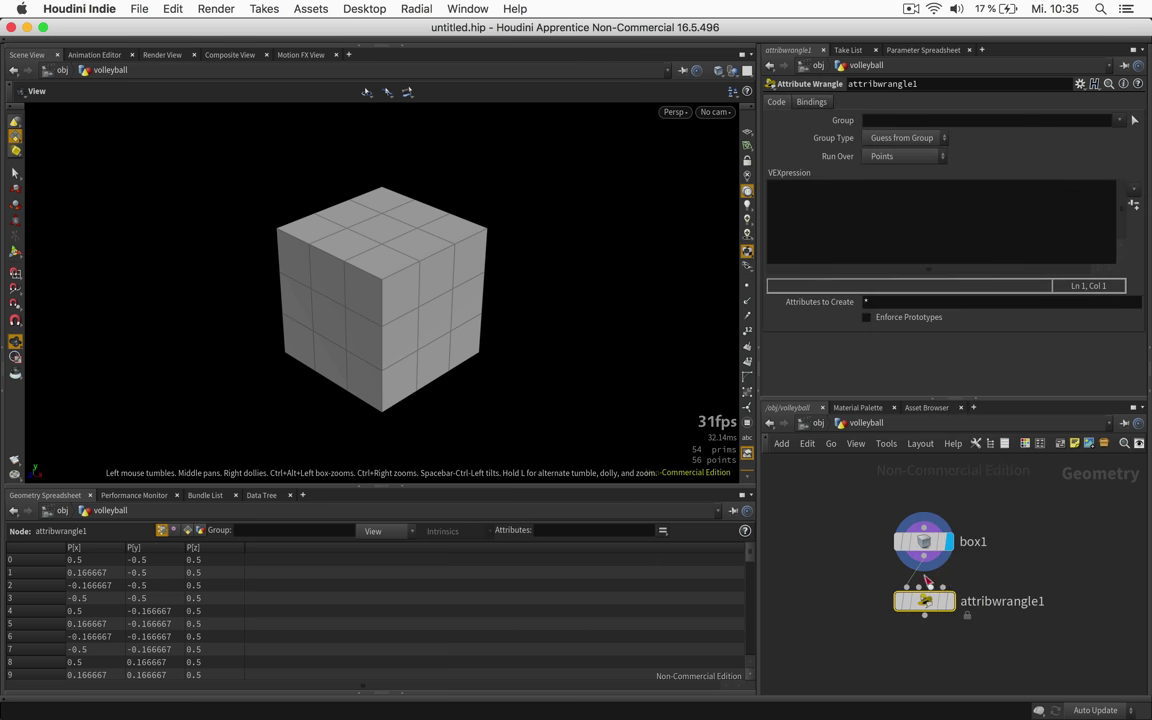
double_click(990, 601)
text(stripes)
key(Return)
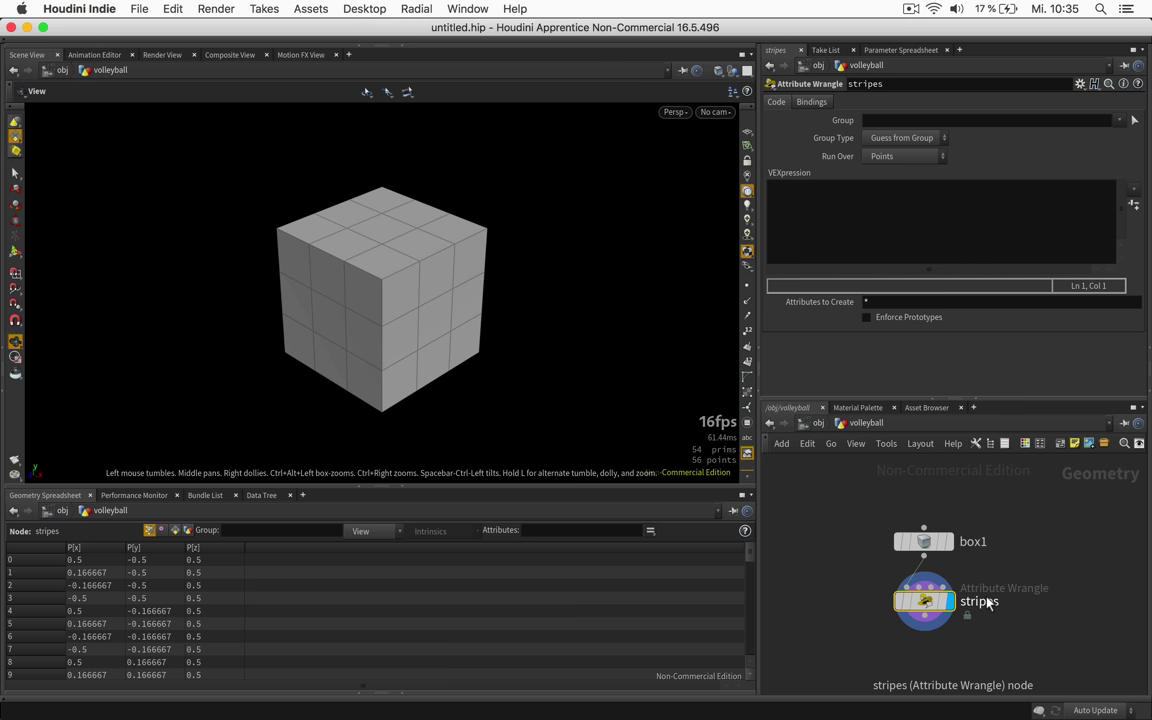
click(880, 158)
click(903, 186)
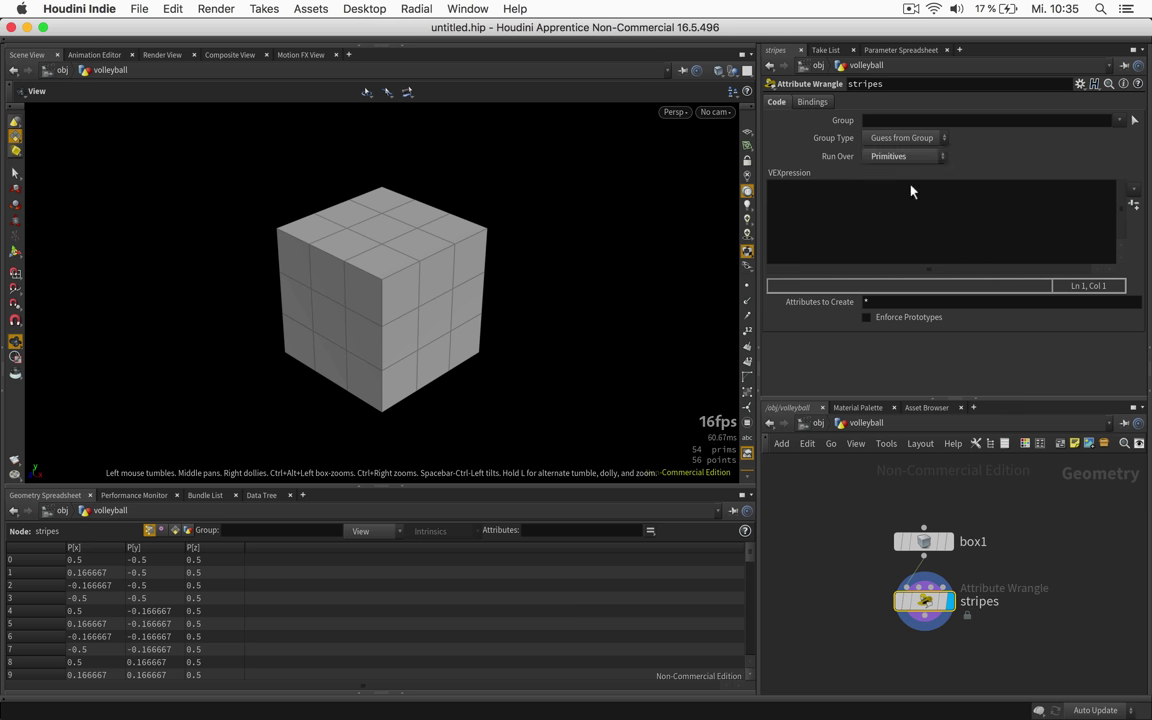
Write int stripes = chi('stripes'), create the Stripes spare parameter, and set it to 4
click(867, 197)
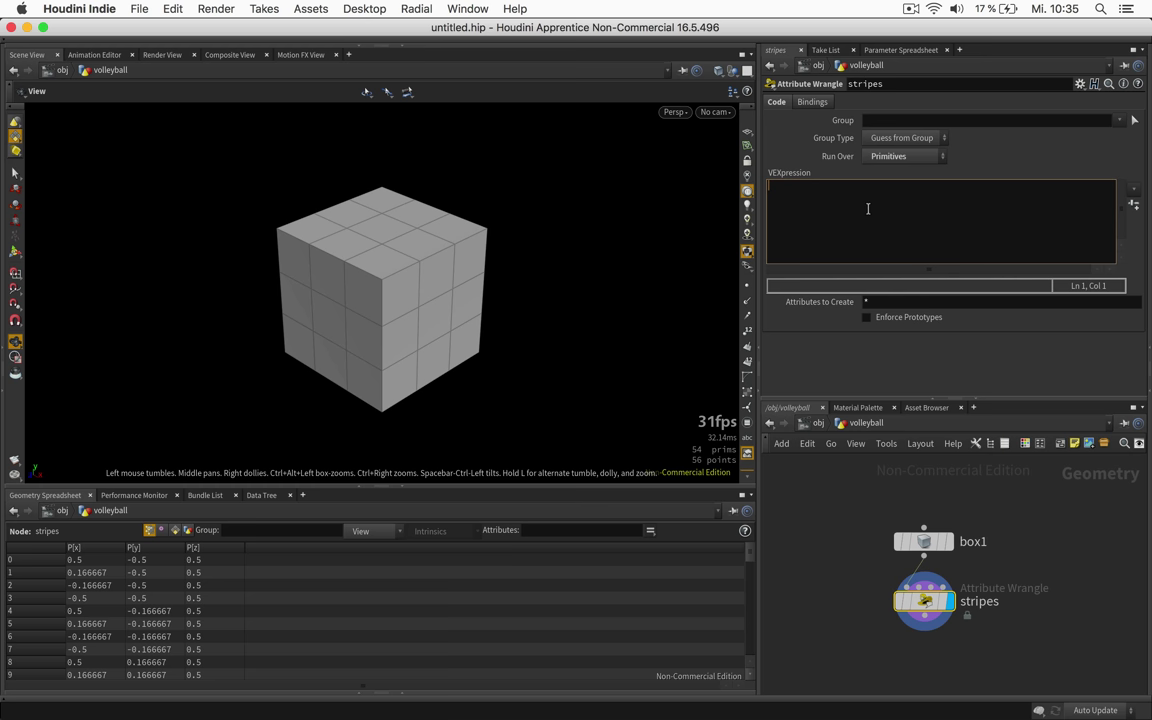
text(int str)
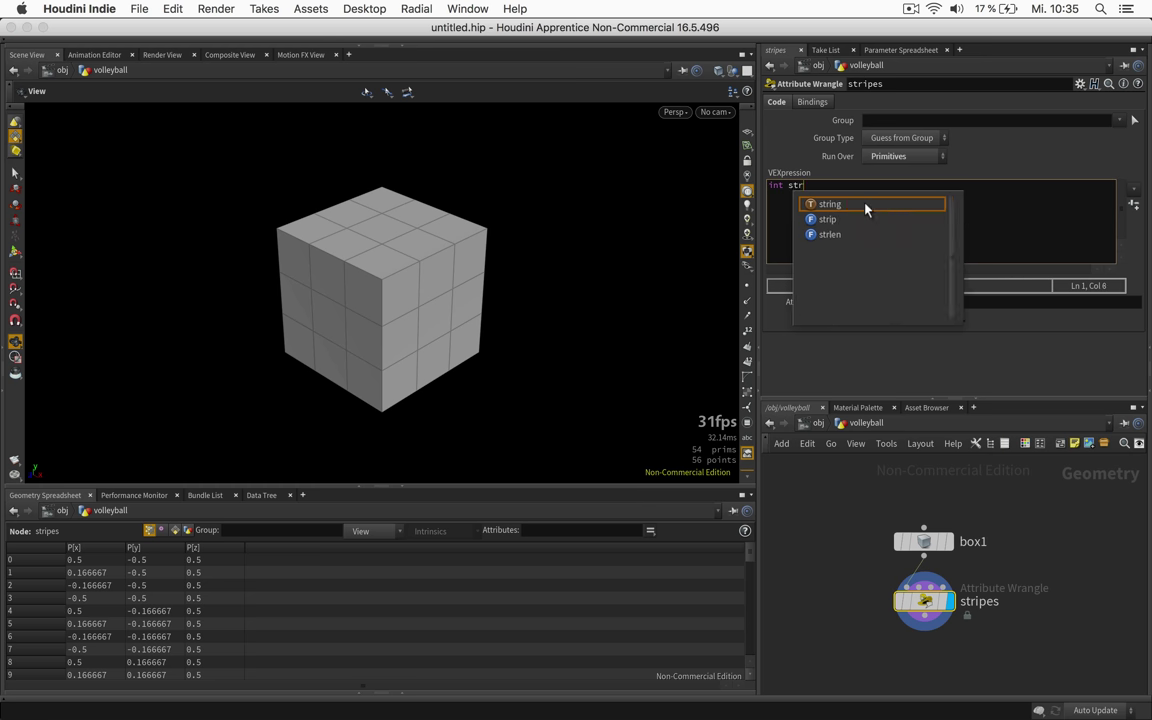
text(ipes)
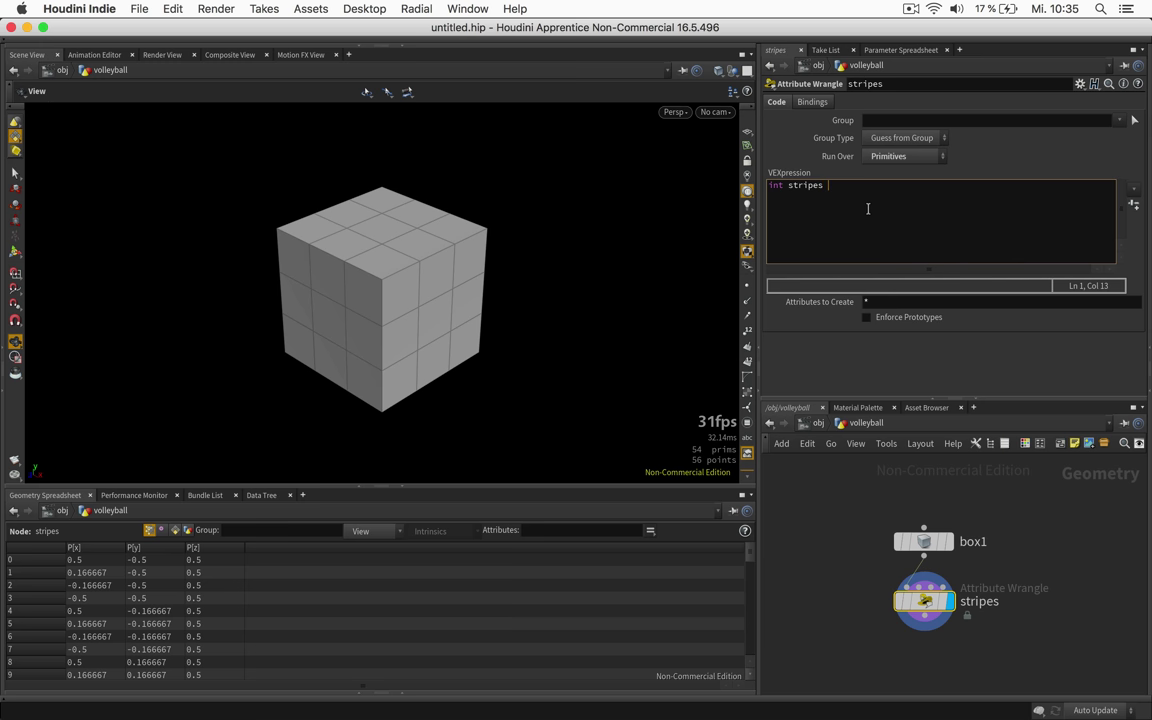
text( = chi)
text(())
text('strip)
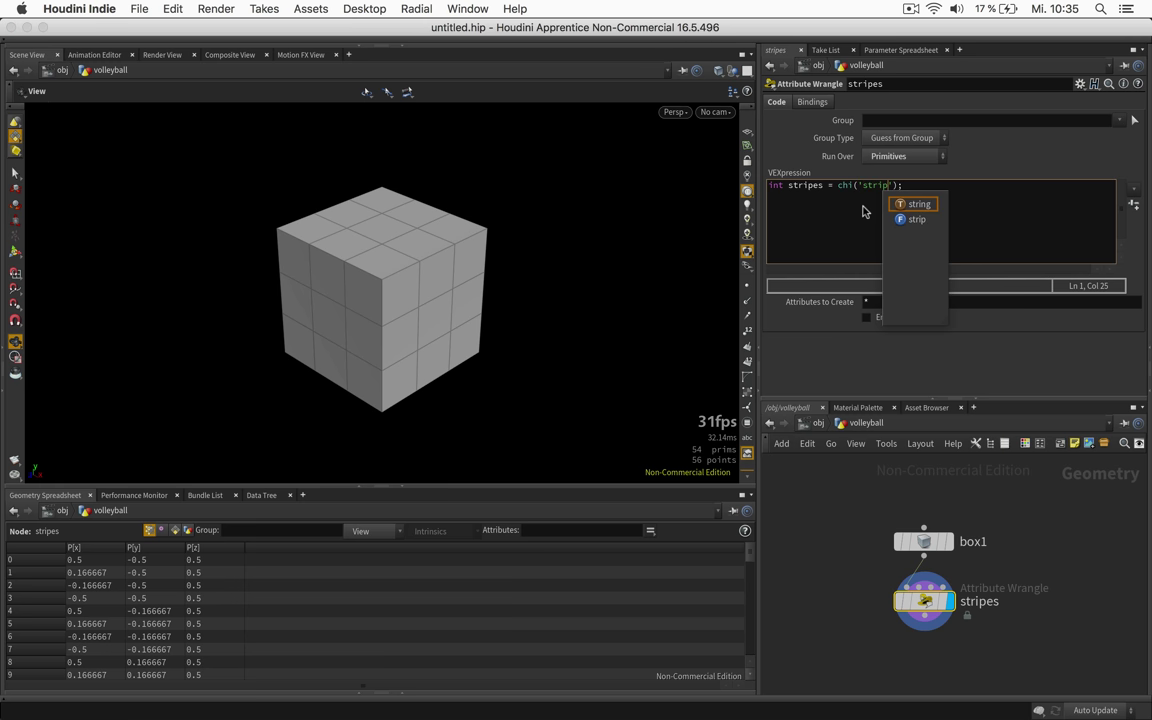
text(es)
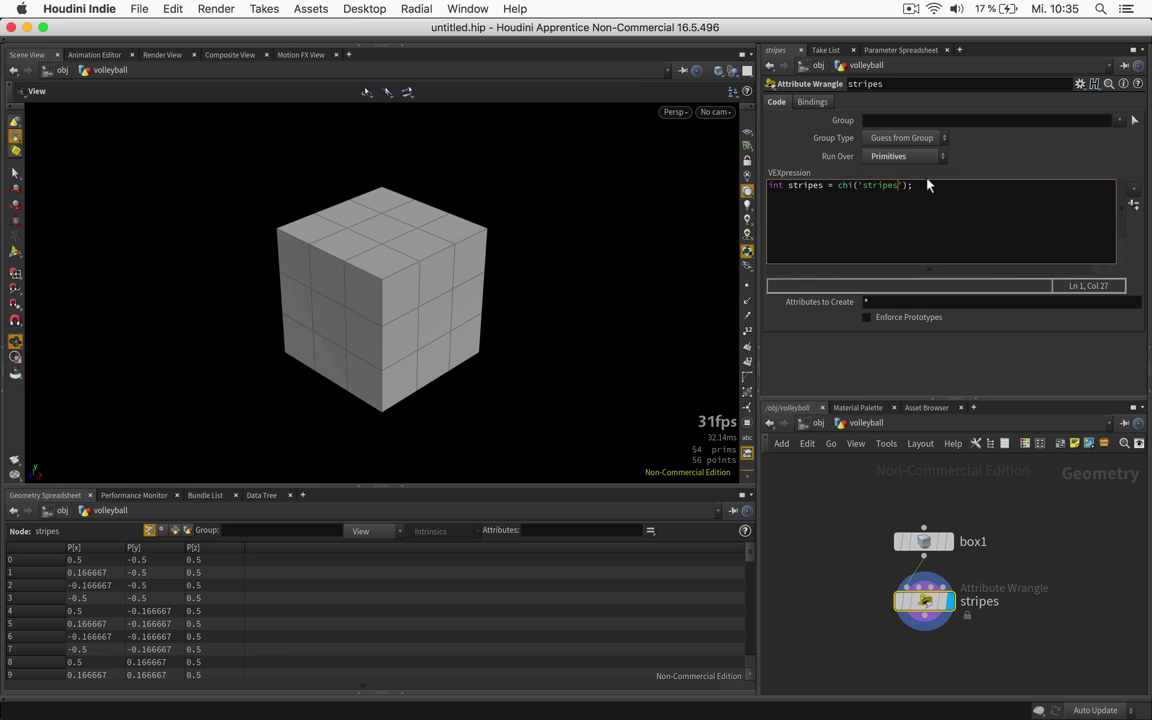
click(1133, 205)
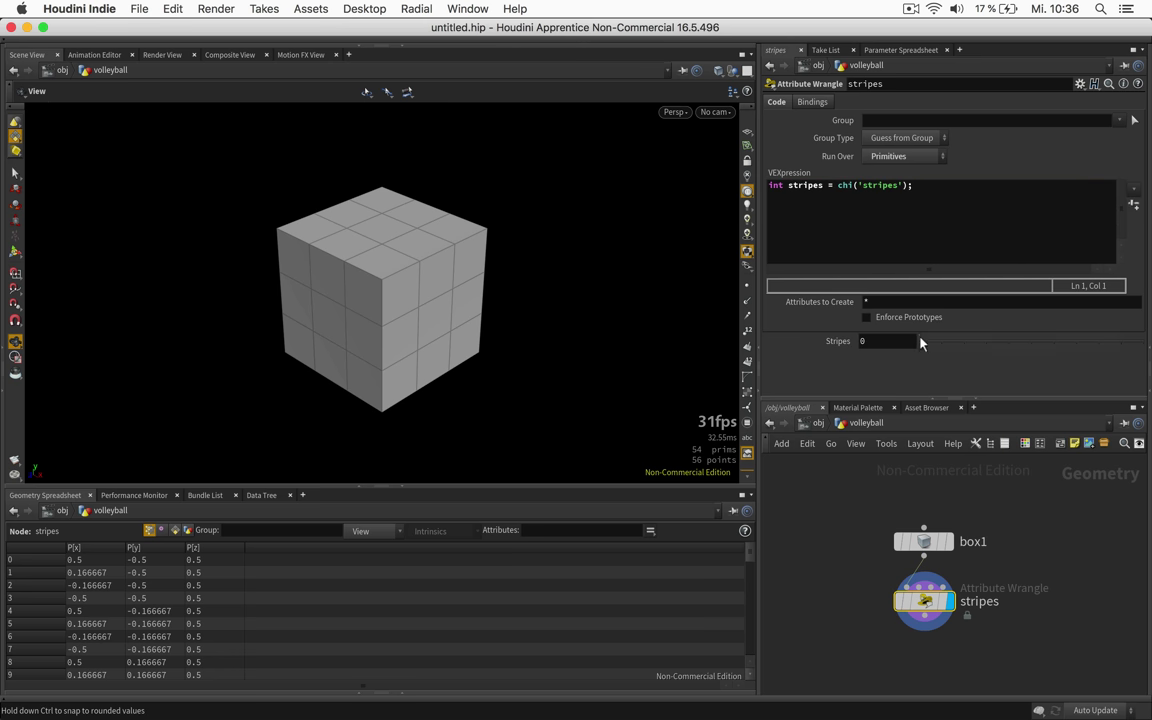
drag(932, 341, 1013, 341)
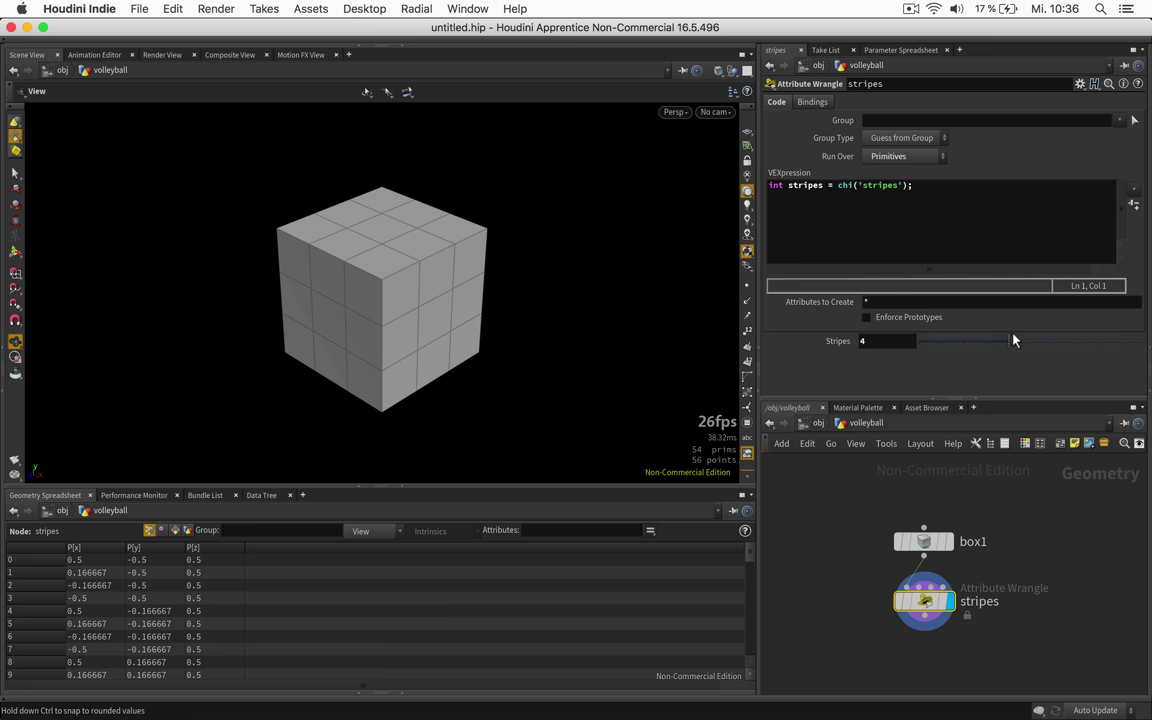
Paste a relative reference to the Stripes parameter into box1's Axis Divisions
right_click(885, 341)
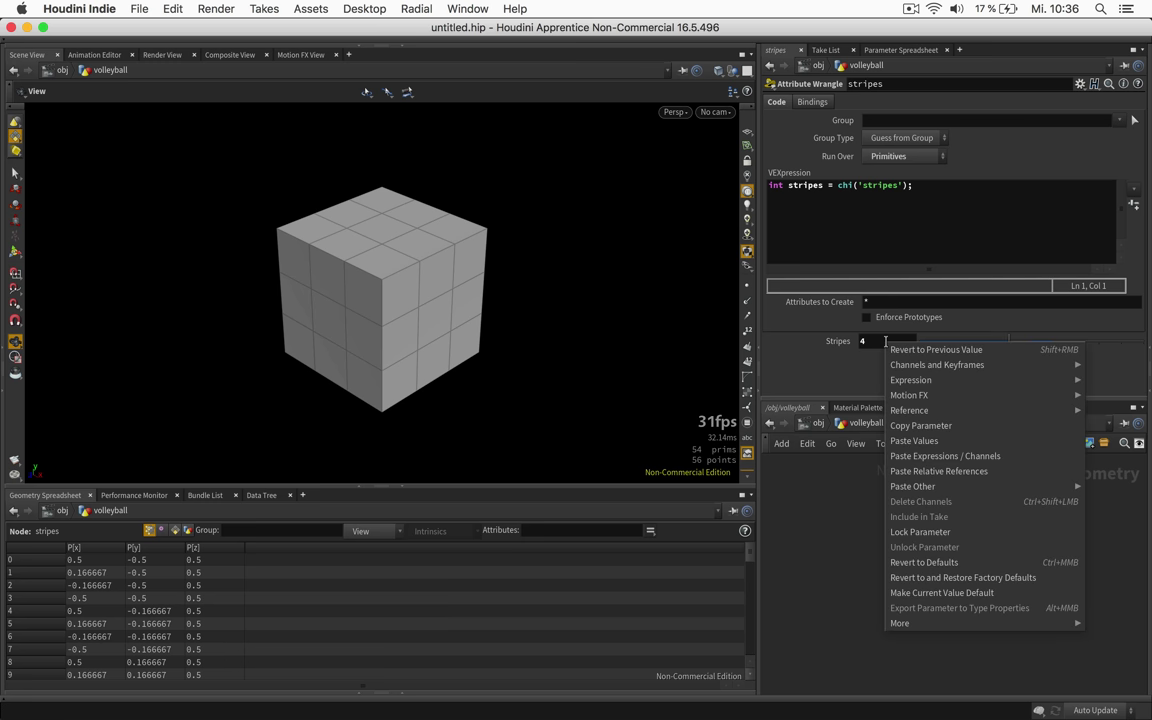
click(933, 428)
click(915, 541)
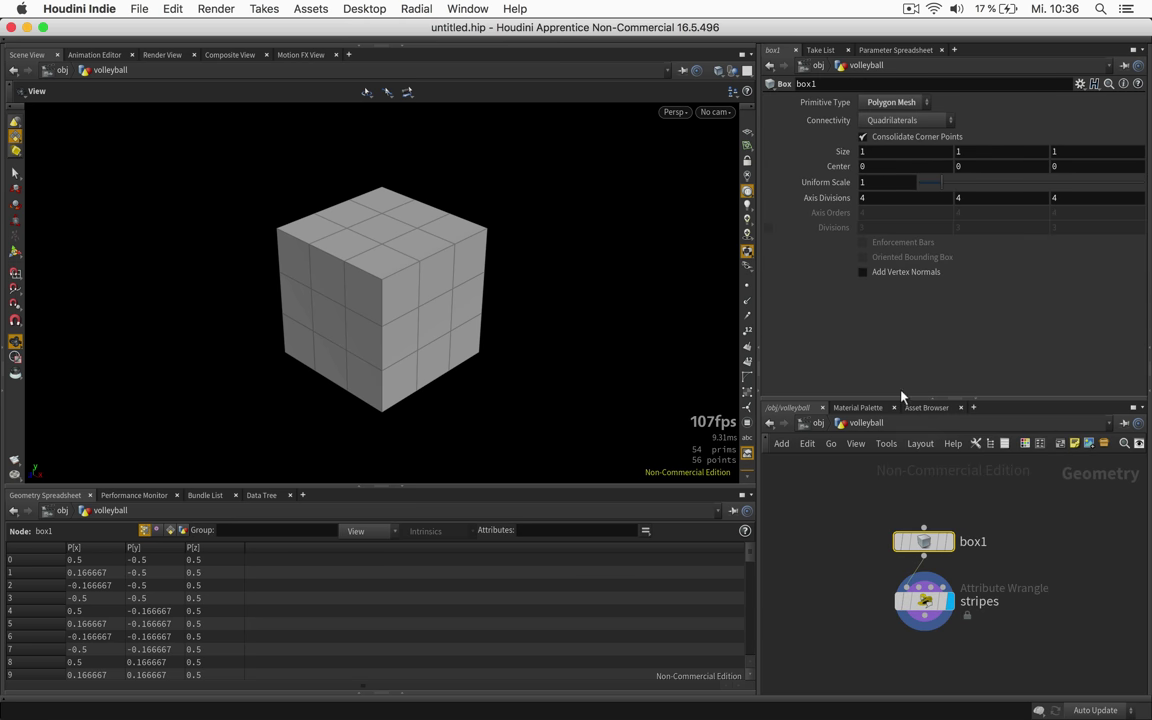
right_click(877, 198)
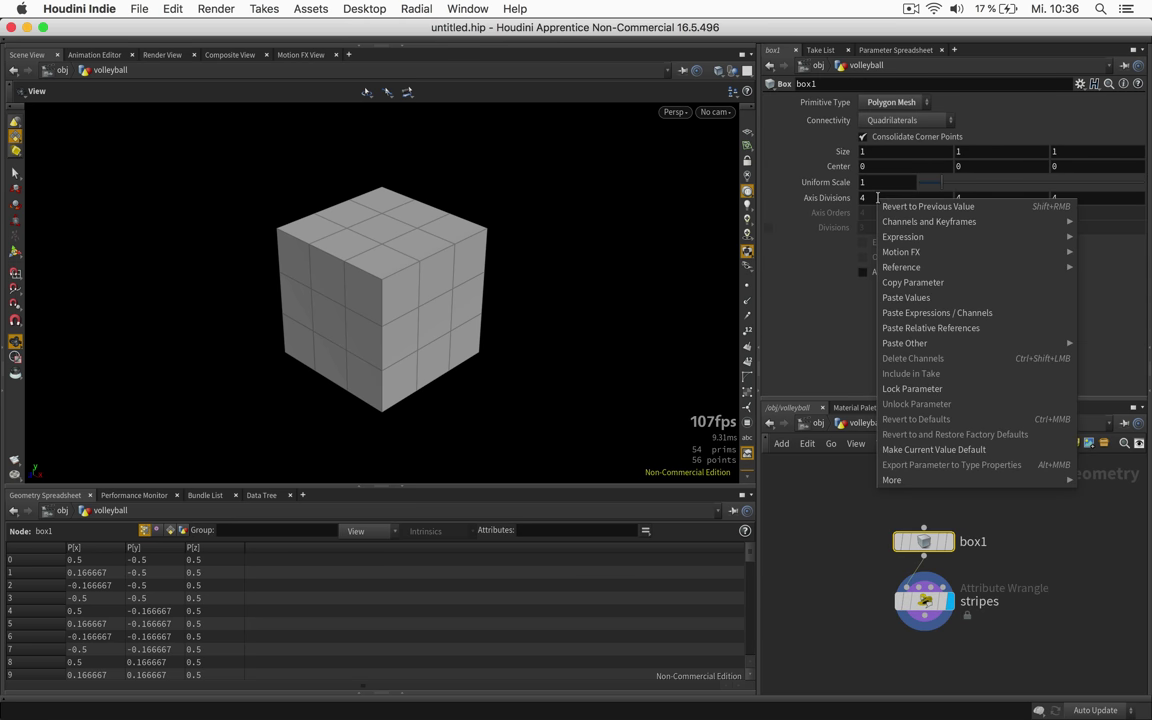
click(924, 328)
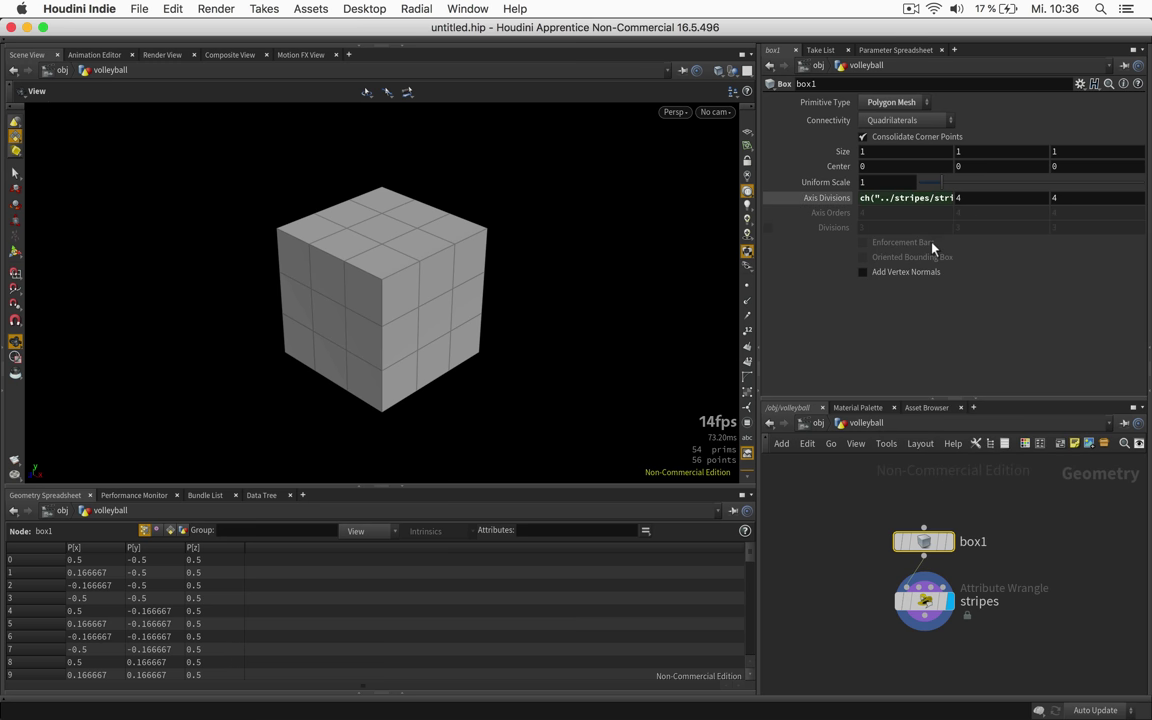
Edit the Axis Divisions expression to ch("../stripes/stripes") * 4 + 1, giving 17 divisions
click(983, 197)
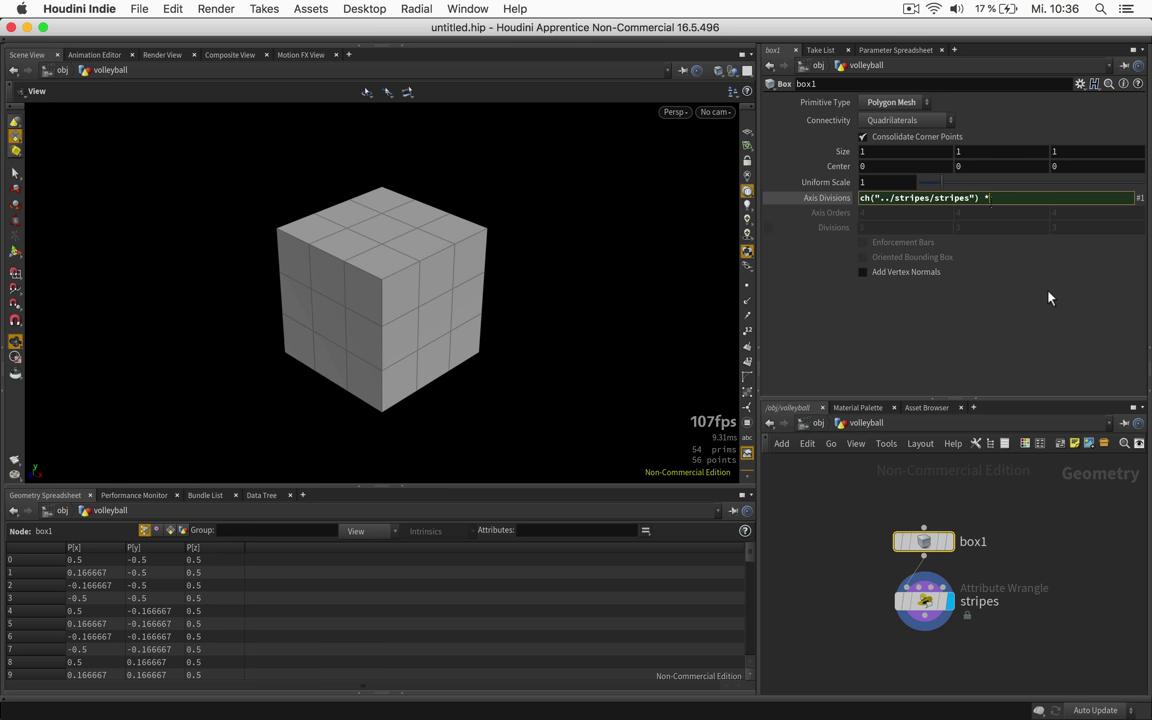
text(*4)
key(BackSpace)
text(4)
key(Return)
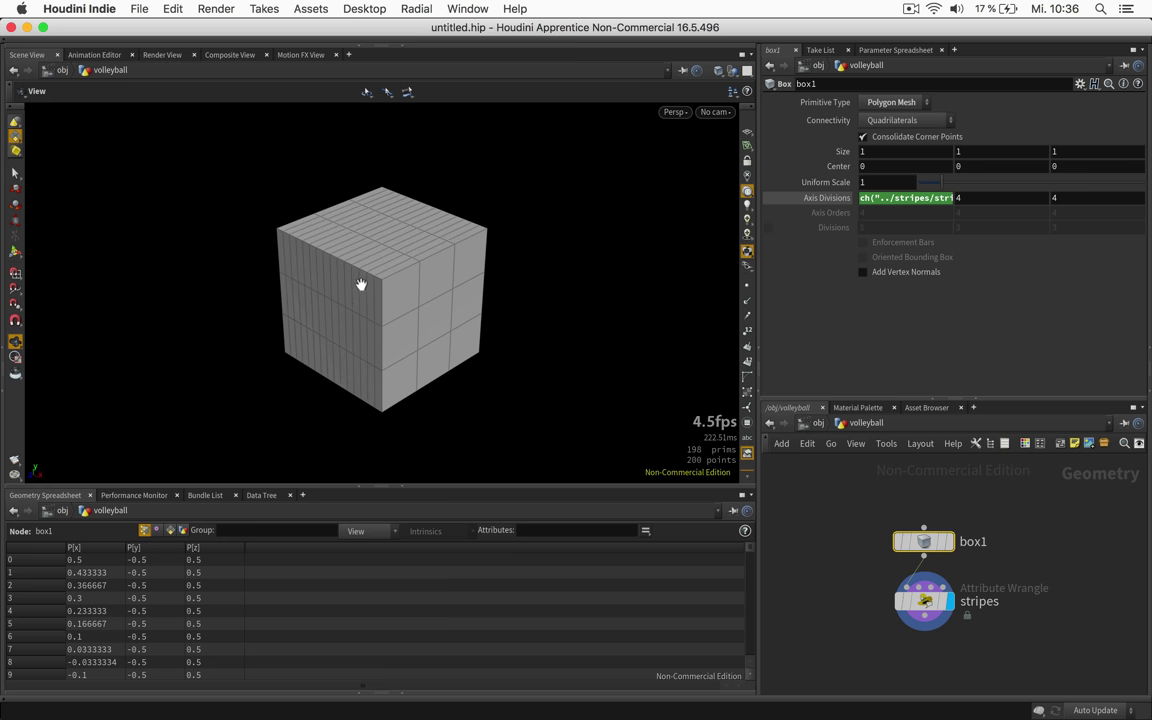
click(939, 197)
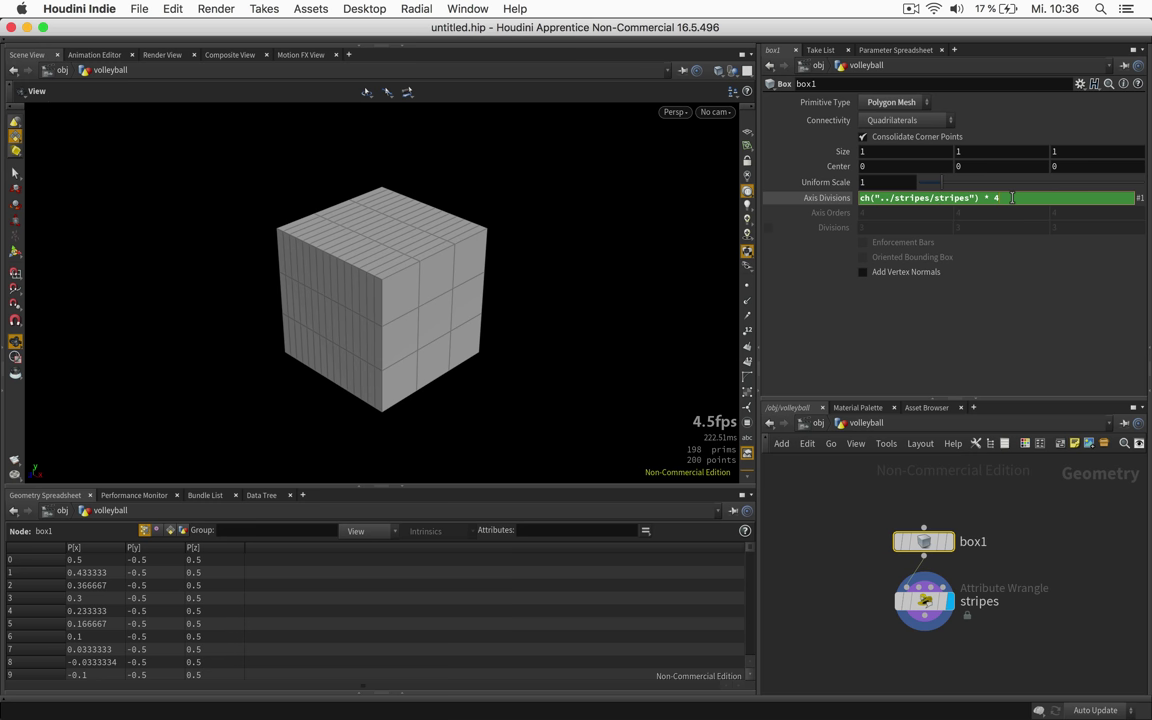
text(+ 1)
key(Return)
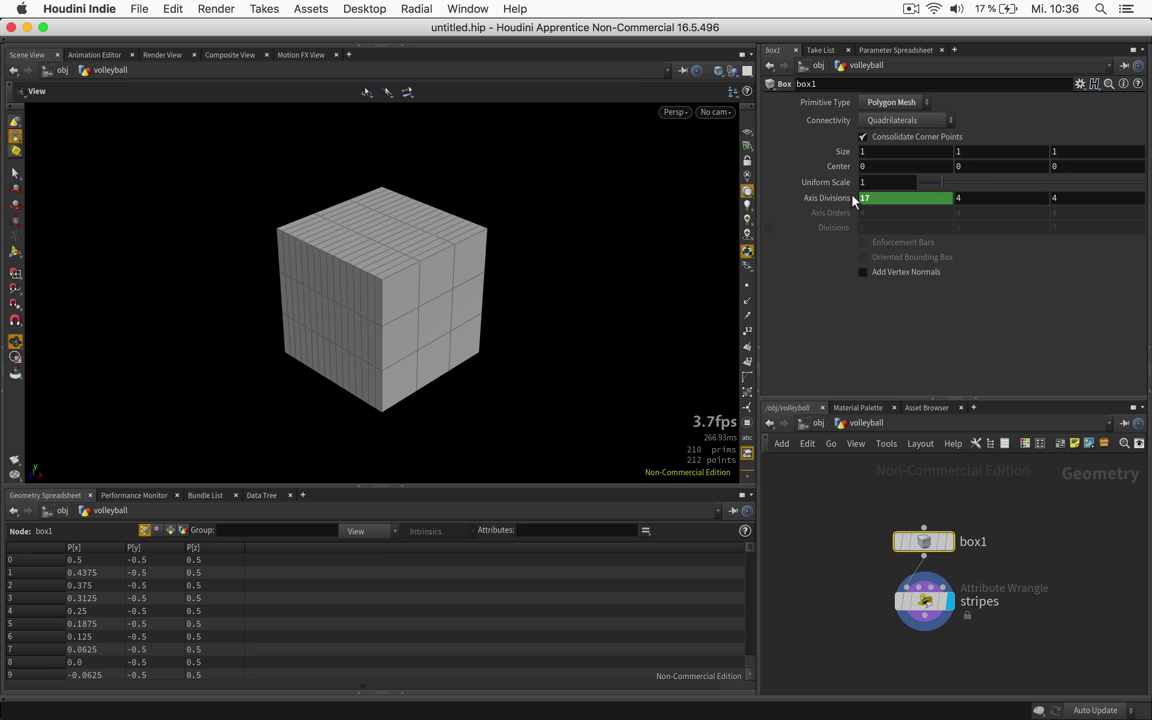
Paste the expression into the second and third axis divisions, then try different Stripes values
click(827, 197)
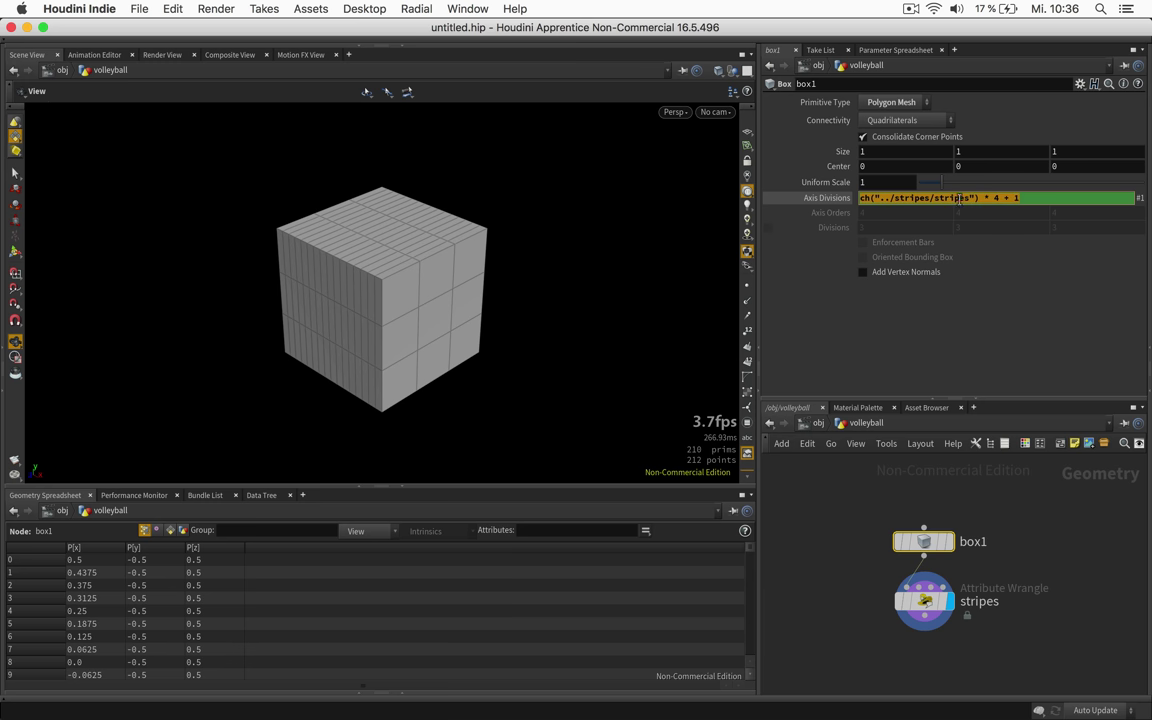
key(Tab)
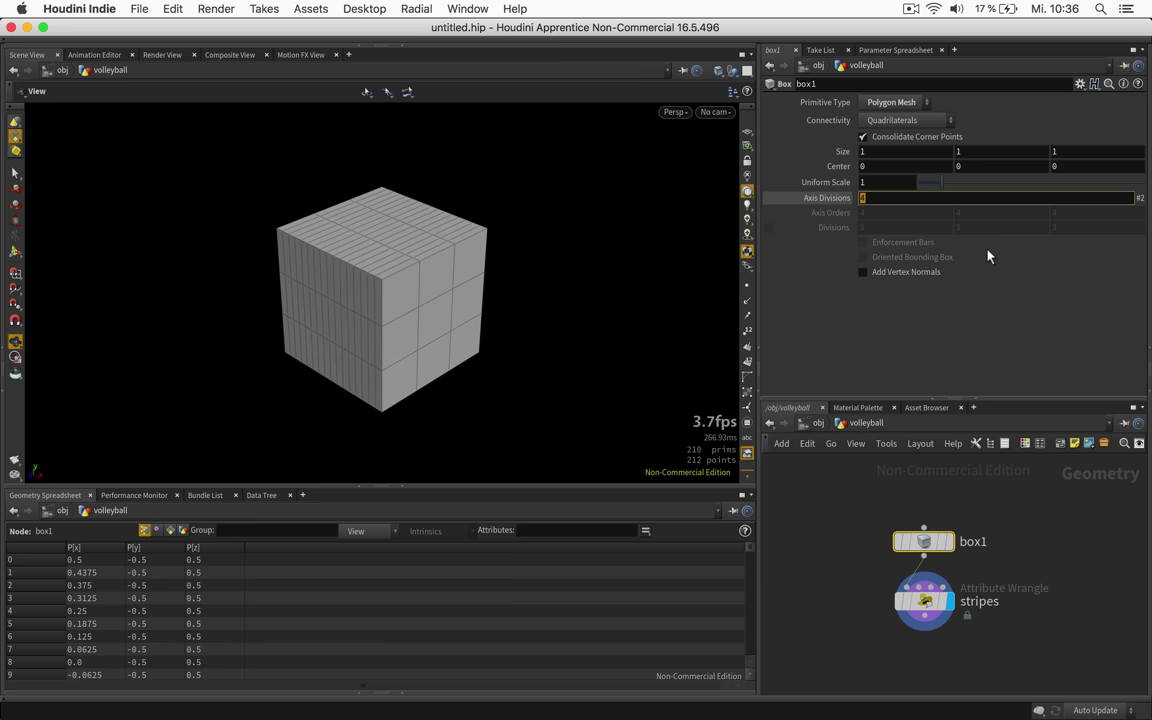
key(super+v)
key(Tab)
key(super+v)
key(Return)
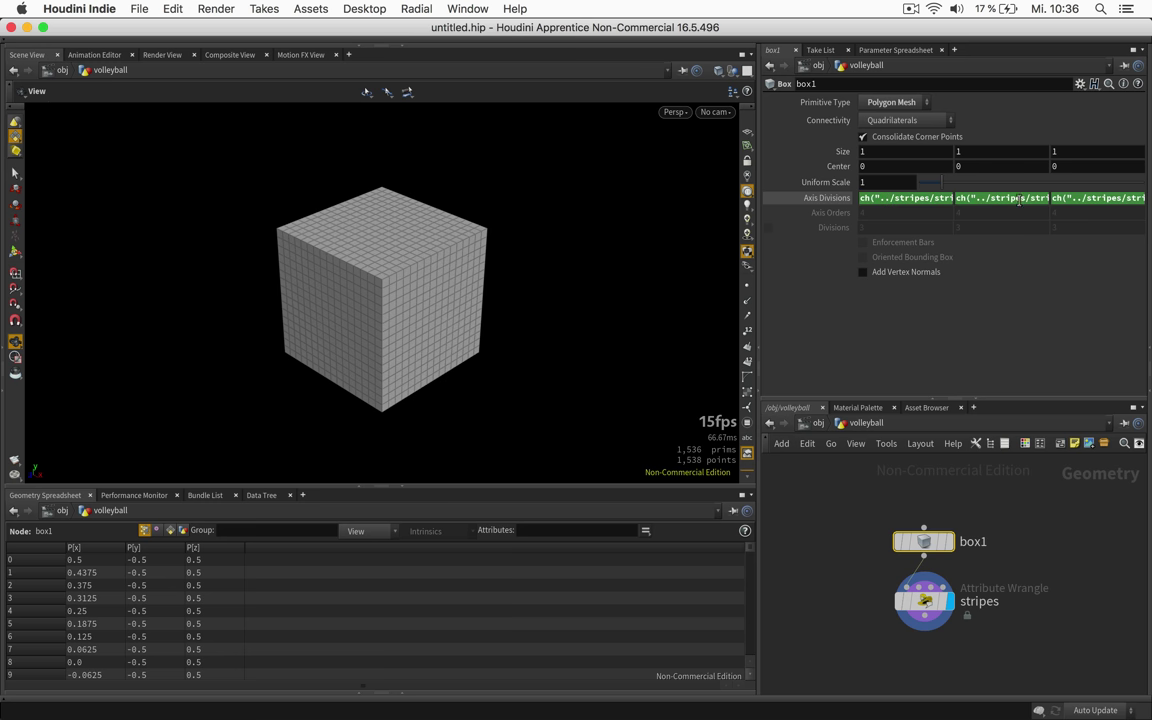
click(924, 601)
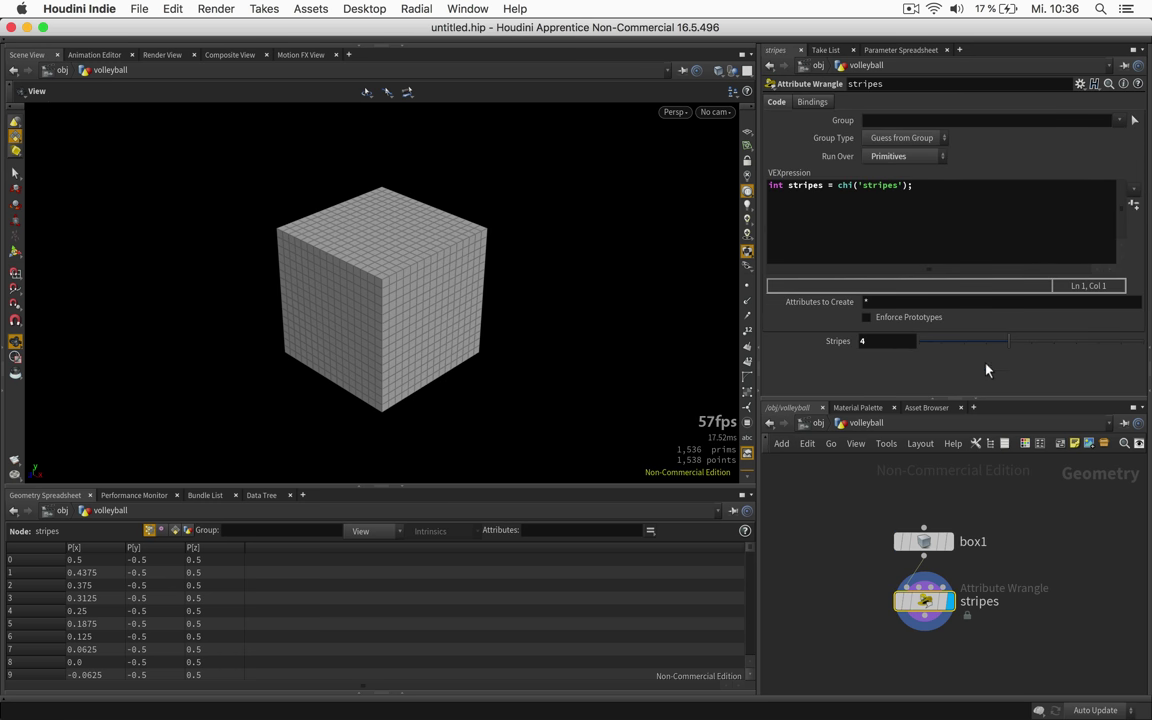
drag(990, 341, 923, 340)
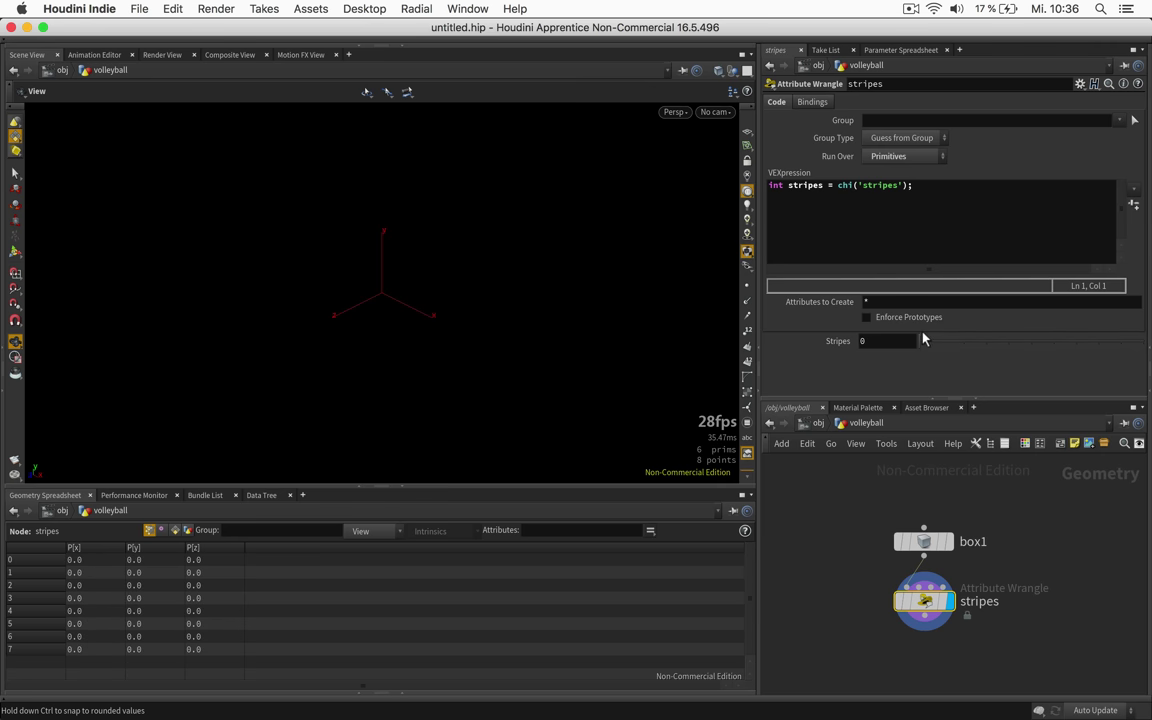
In Edit Parameter Interface, give the Stripes parameter a range of 1 to 8
click(1079, 83)
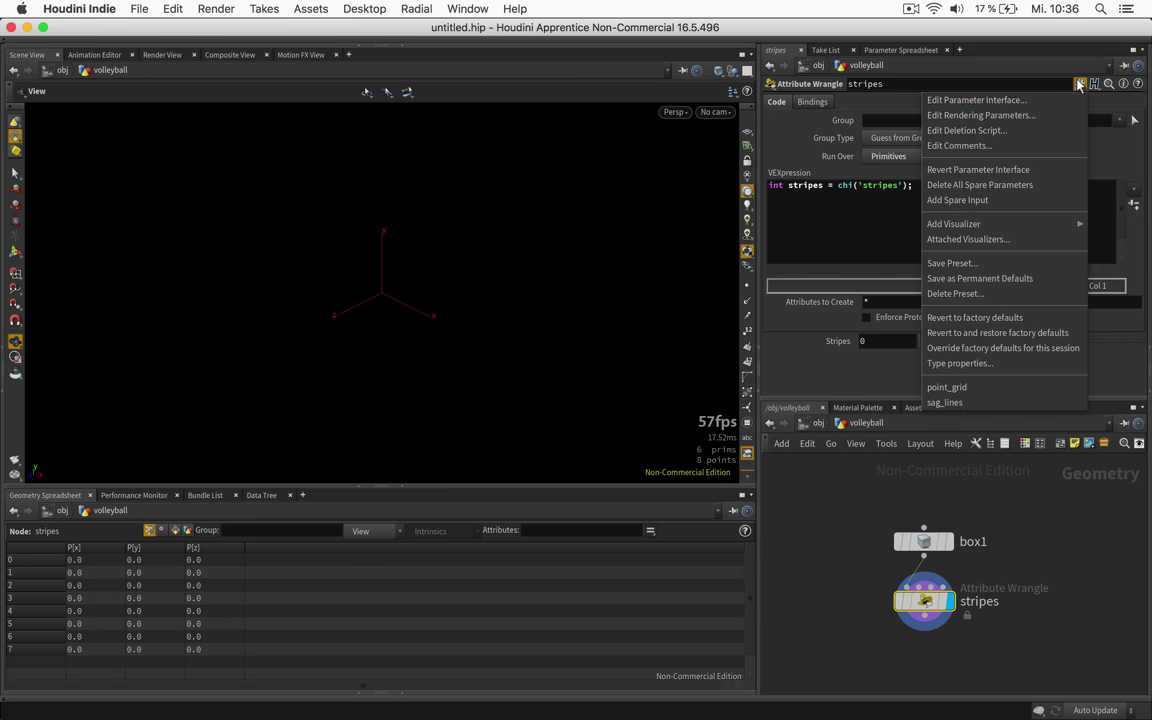
click(1016, 101)
click(700, 355)
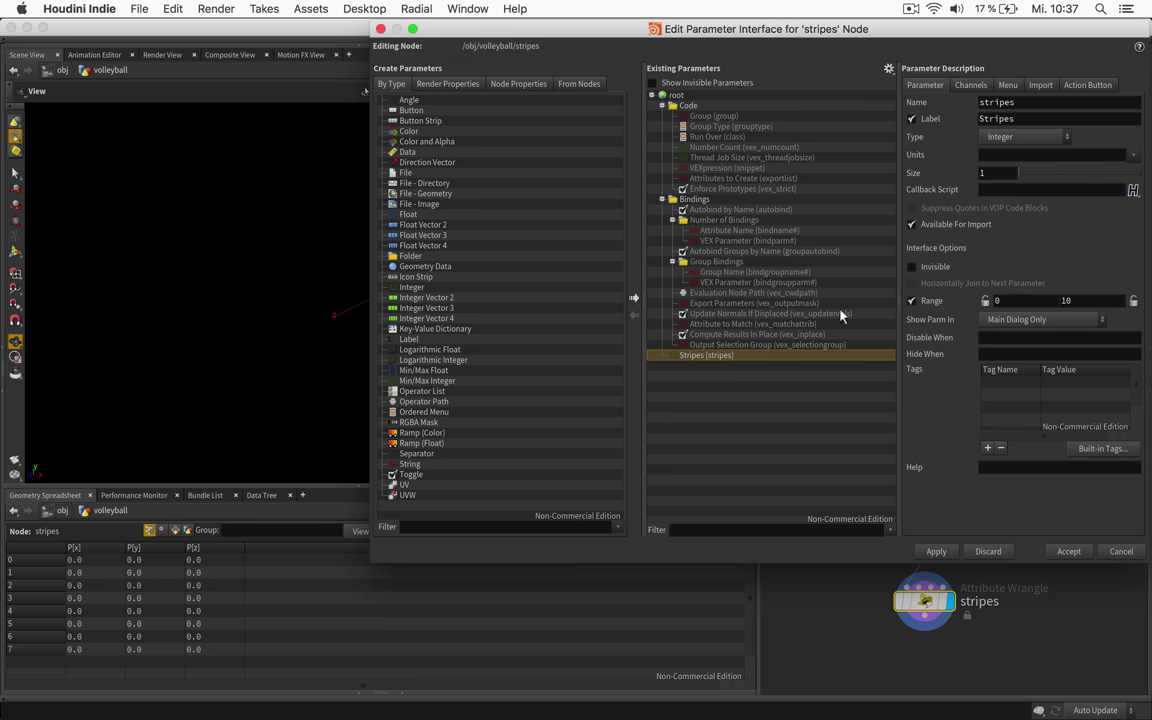
click(1005, 301)
key(BackSpace)
text(1)
key(Tab)
text(8)
click(1068, 551)
Set Stripes to 3 and start a new code line after the first line
mouse_move(930, 600)
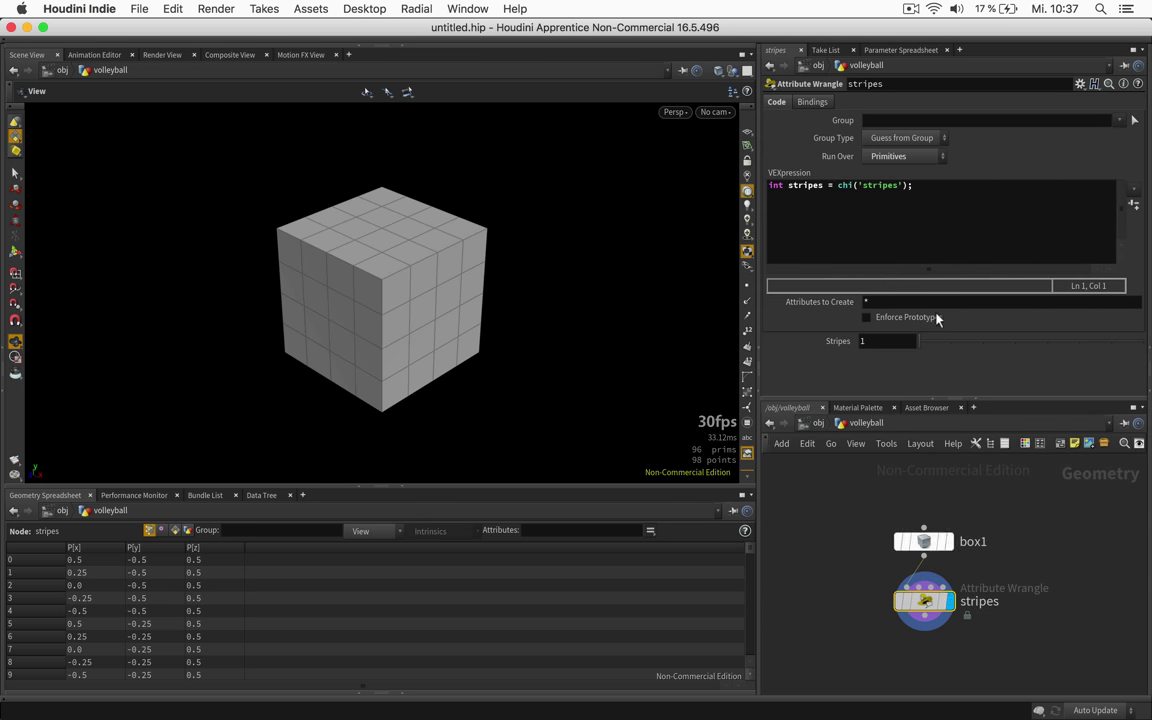
drag(940, 336, 983, 340)
click(931, 185)
key(Return)
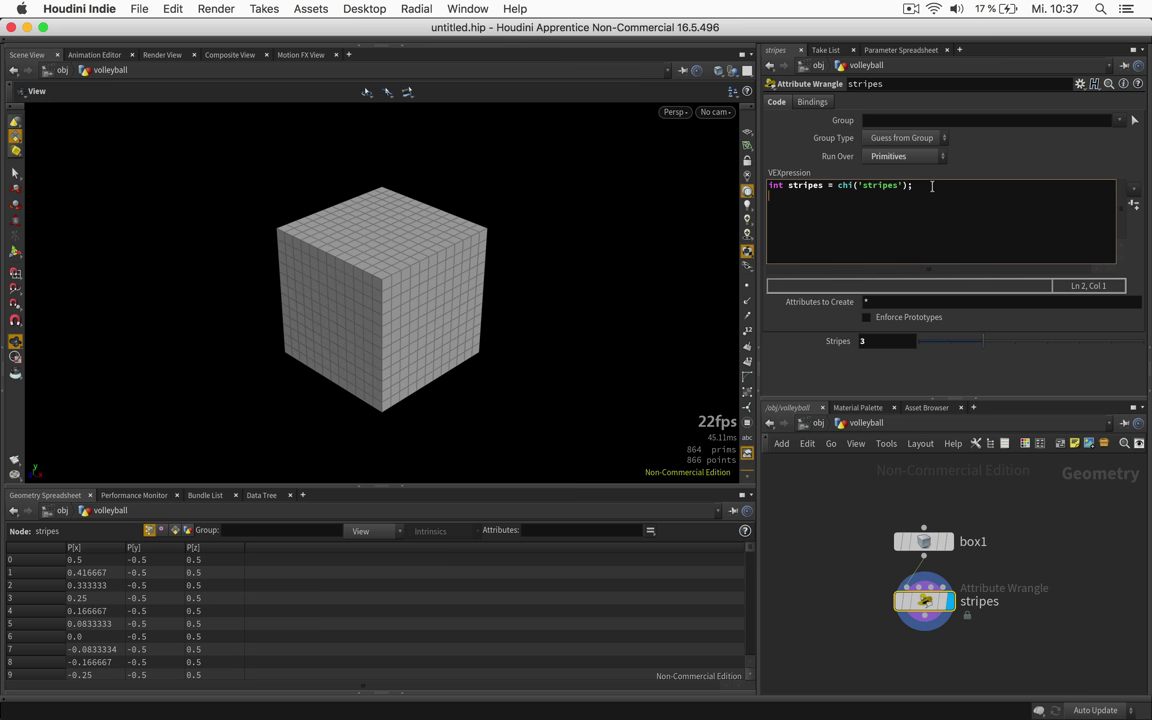
Add vector bbox = relbbox(0, @P); and v@Cd = bbox; to the wrangle code
text(vector bbox =)
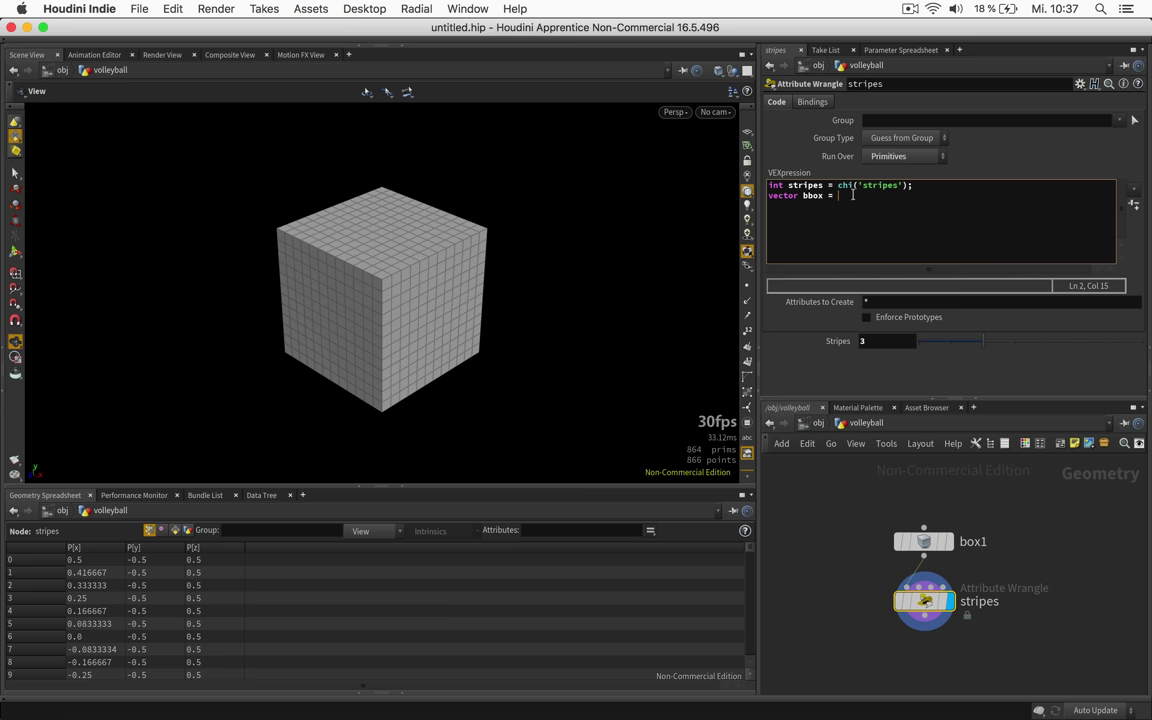
text(relbb)
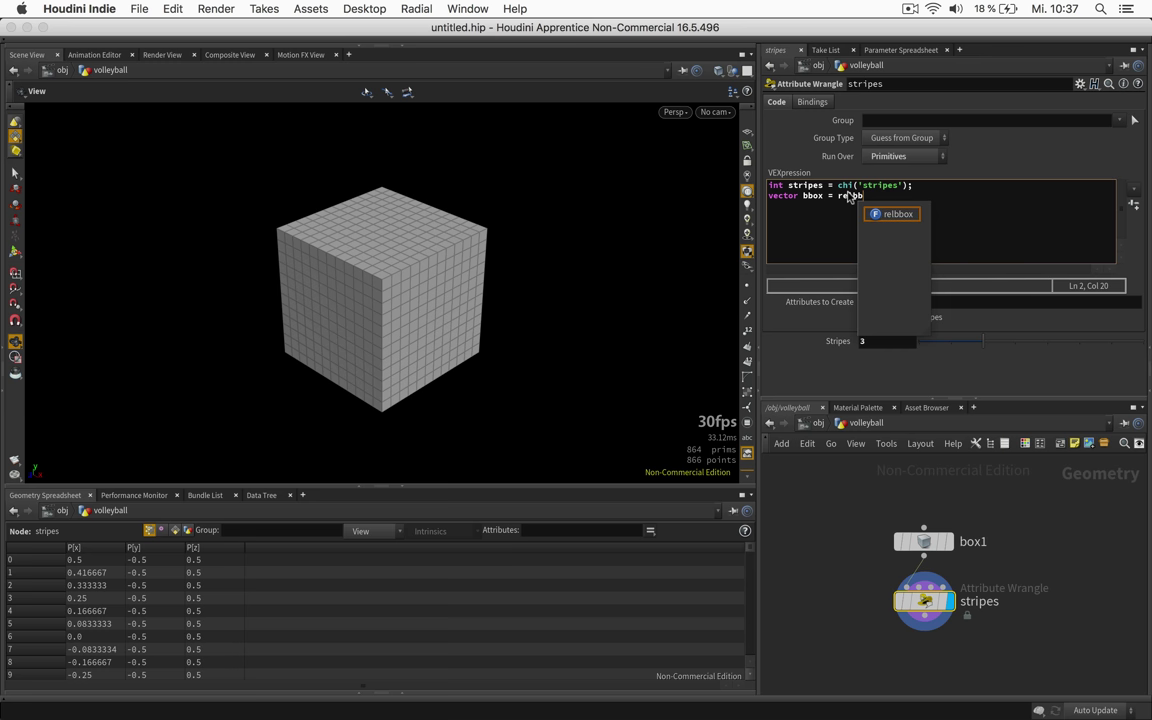
text(ox()
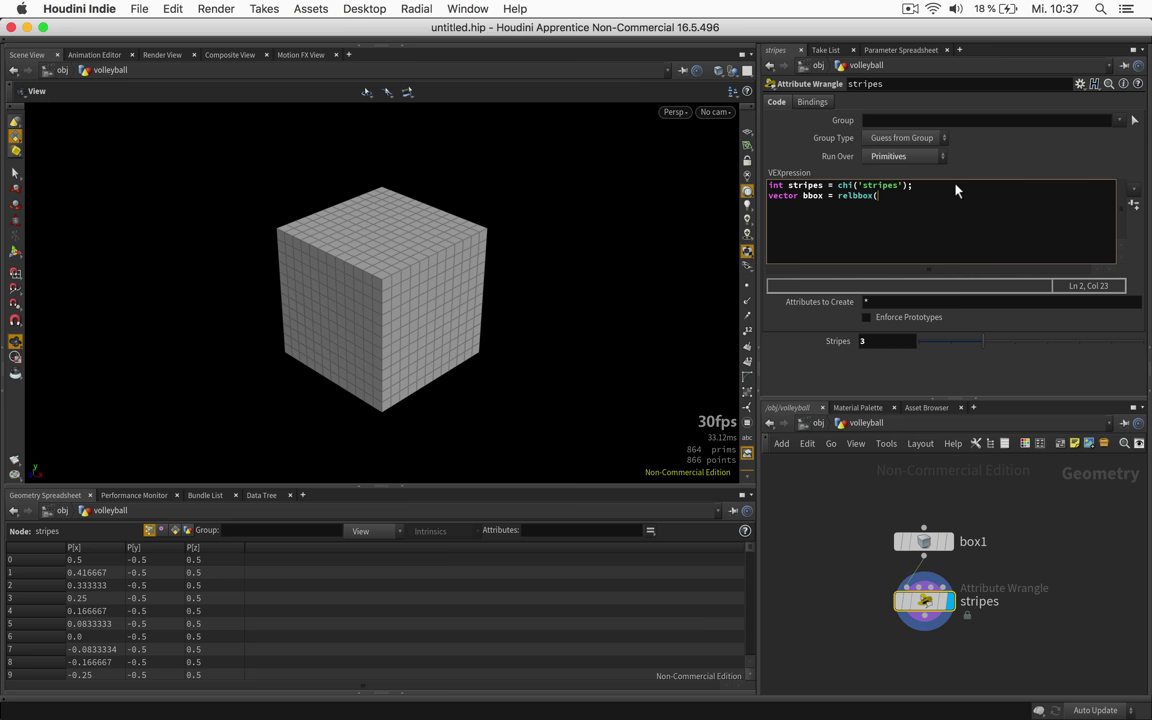
text(0)
text(, )
text(@)
text(P)
text();)
text(v@Cd )
text(= bbox)
text(;)
click(775, 216)
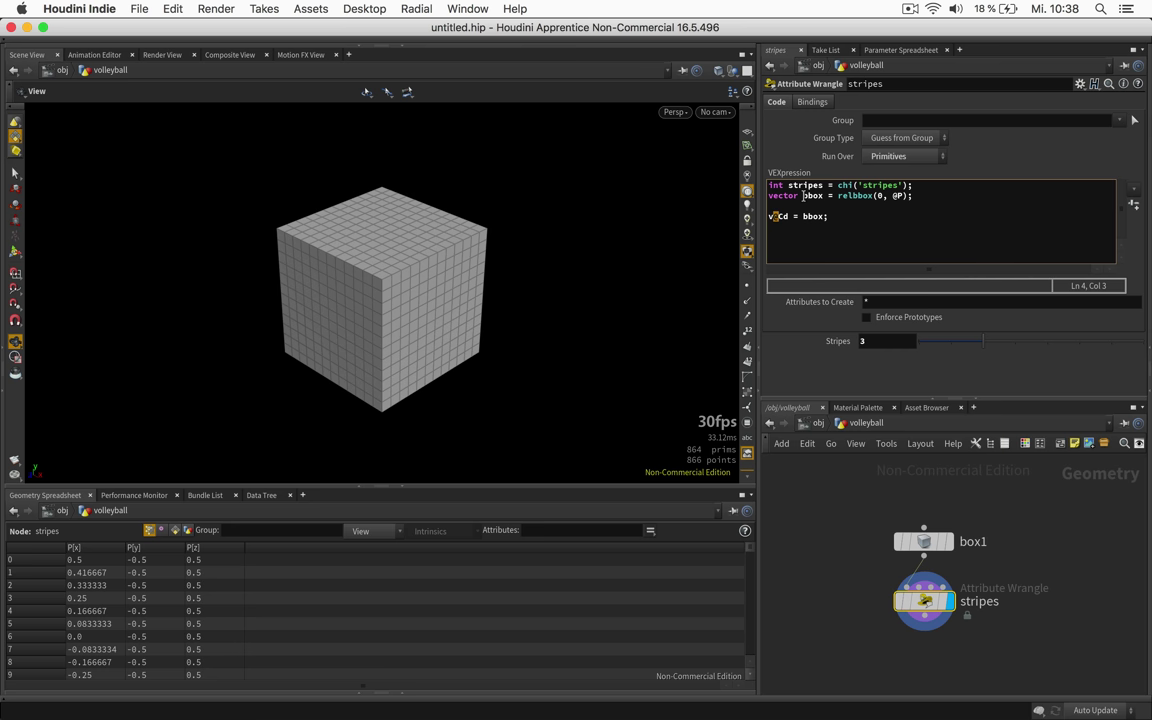
double_click(812, 195)
double_click(805, 185)
click(830, 217)
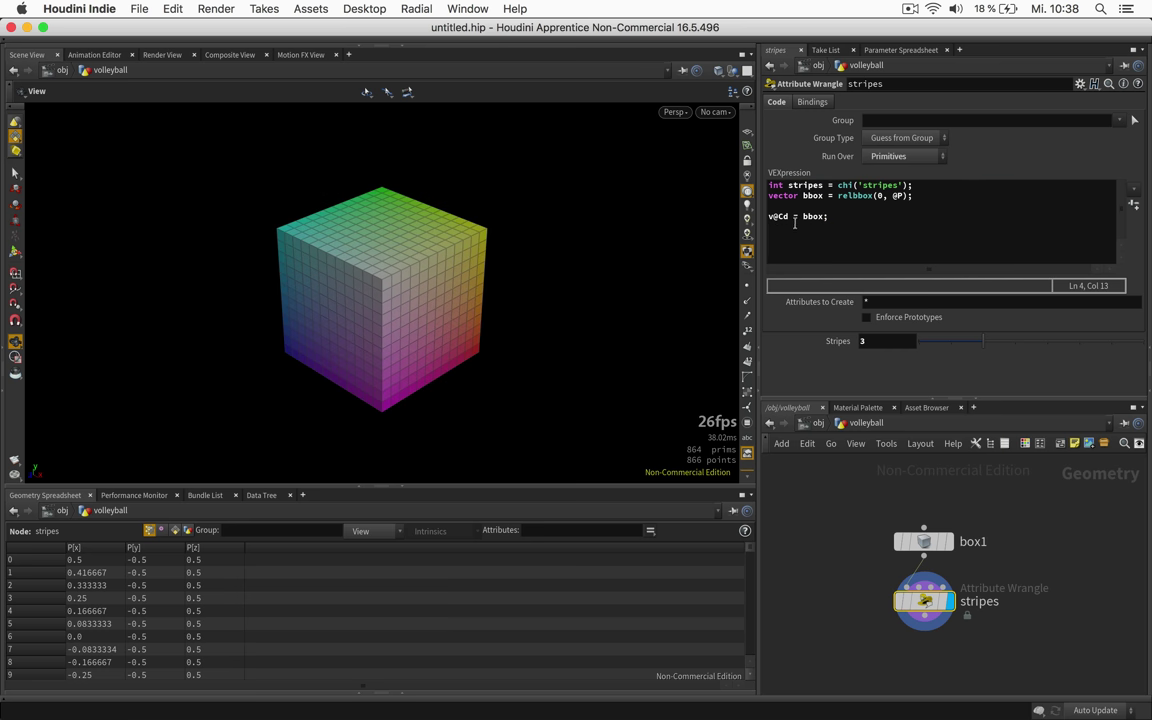
Change the colour line to v@Cd = ceil(bbox * stripes); and apply the code
scroll(398, 319, up, 4)
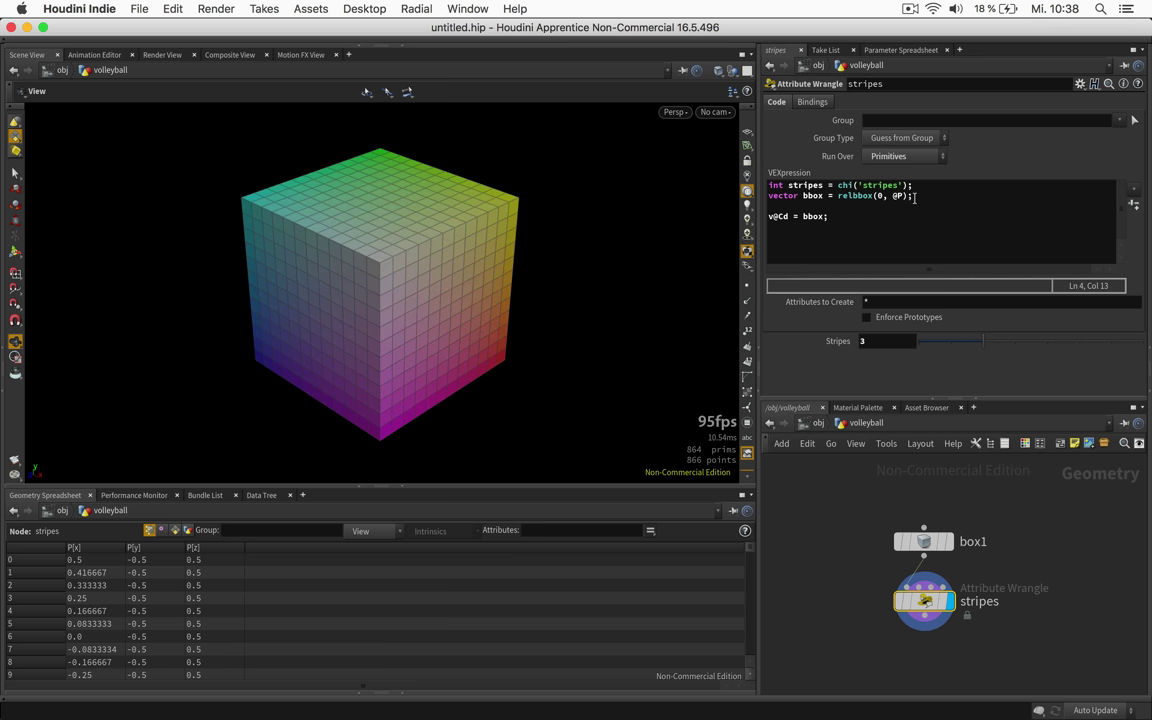
click(824, 216)
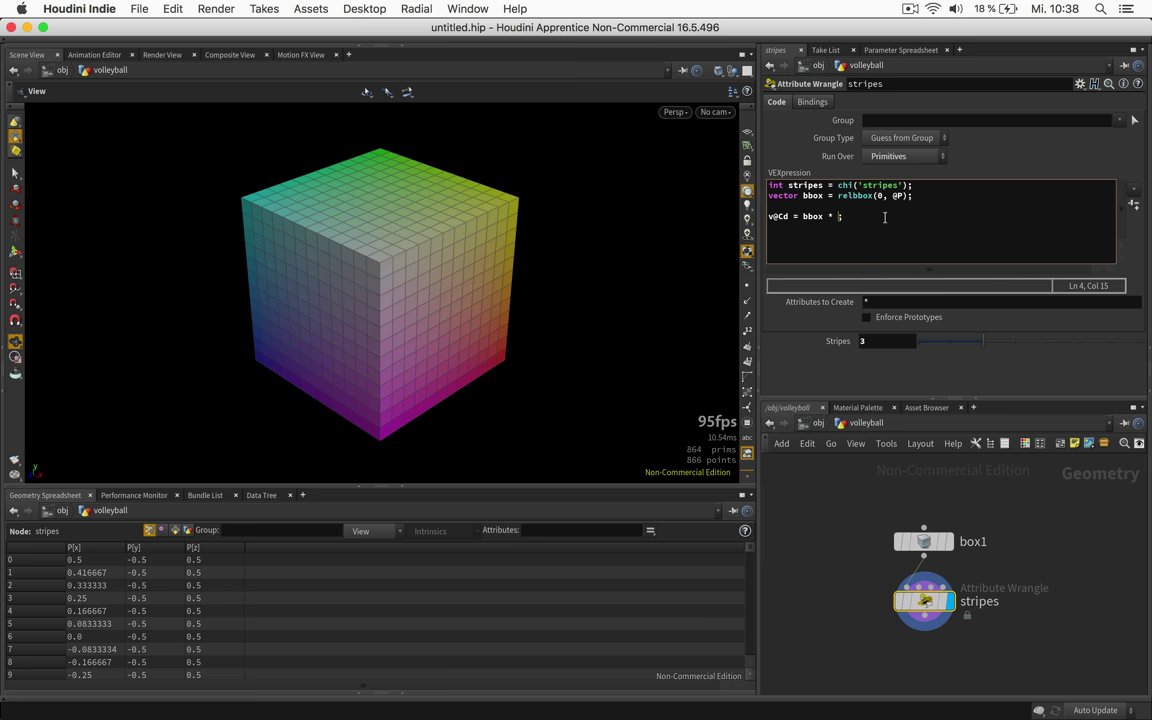
text(* stripes)
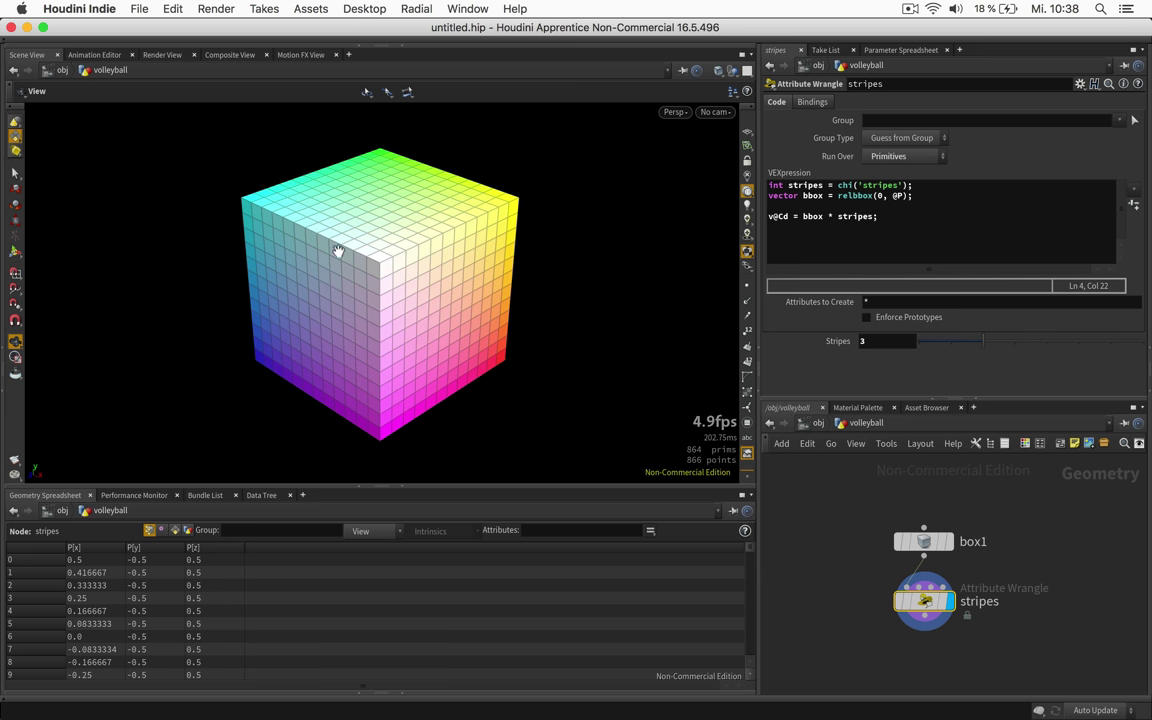
click(801, 217)
text(()
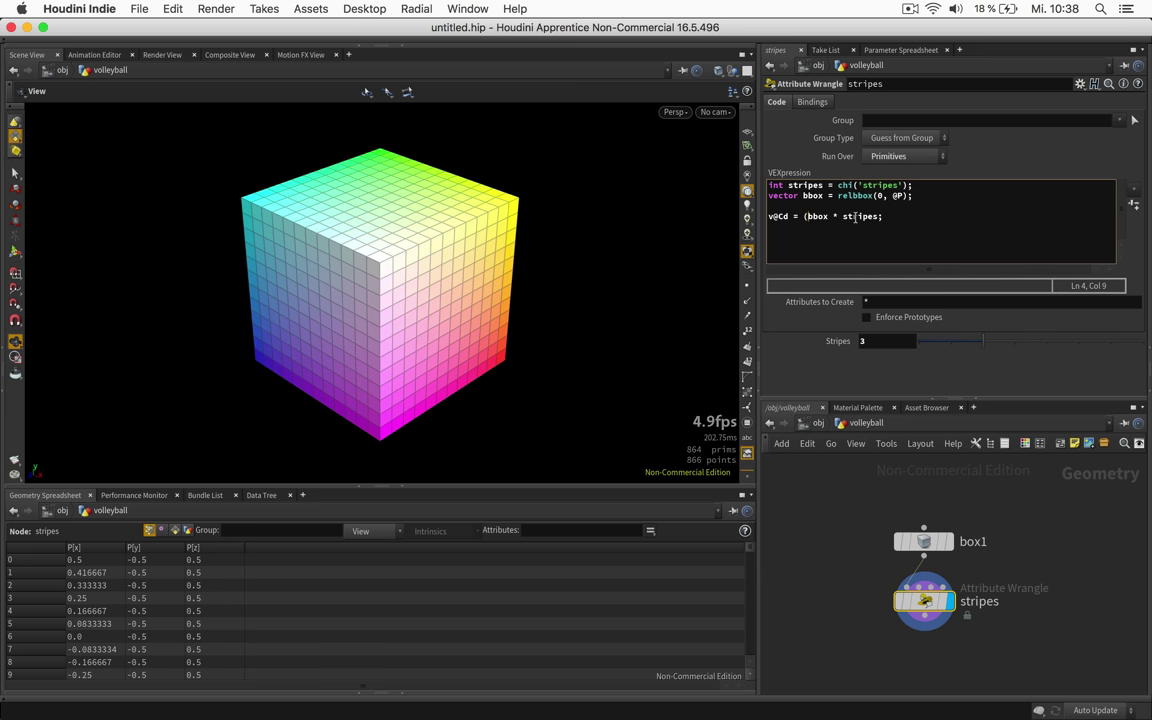
click(878, 216)
text())
click(803, 217)
text(ceil)
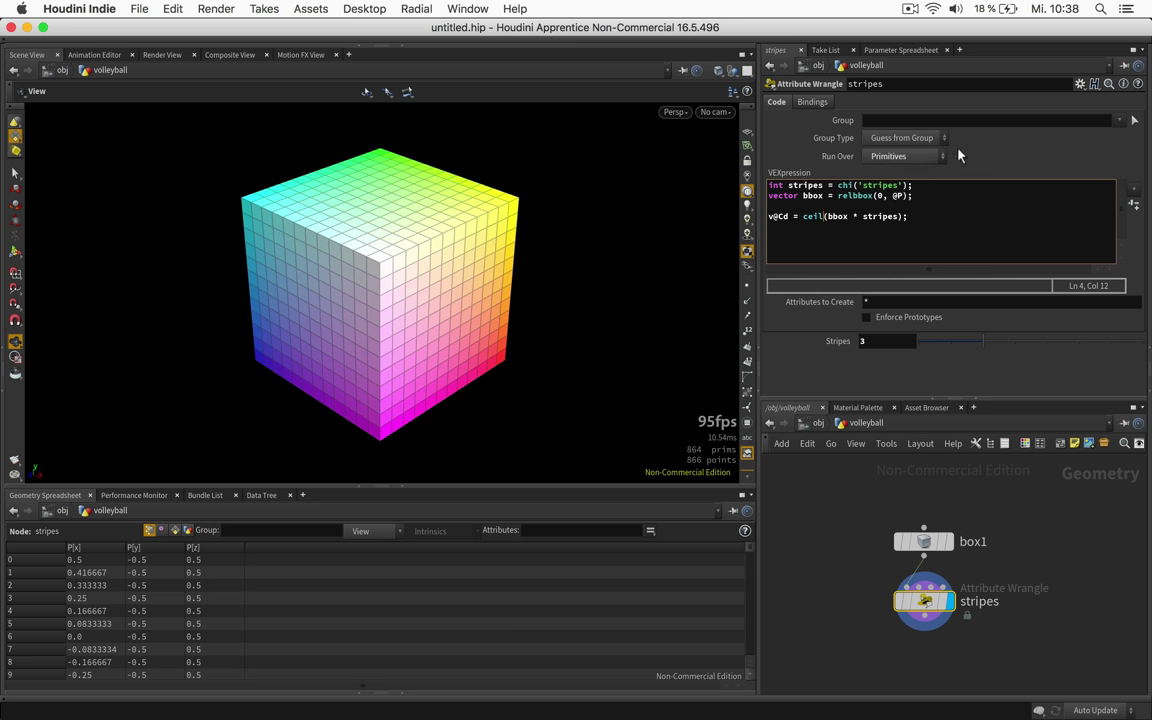
click(982, 154)
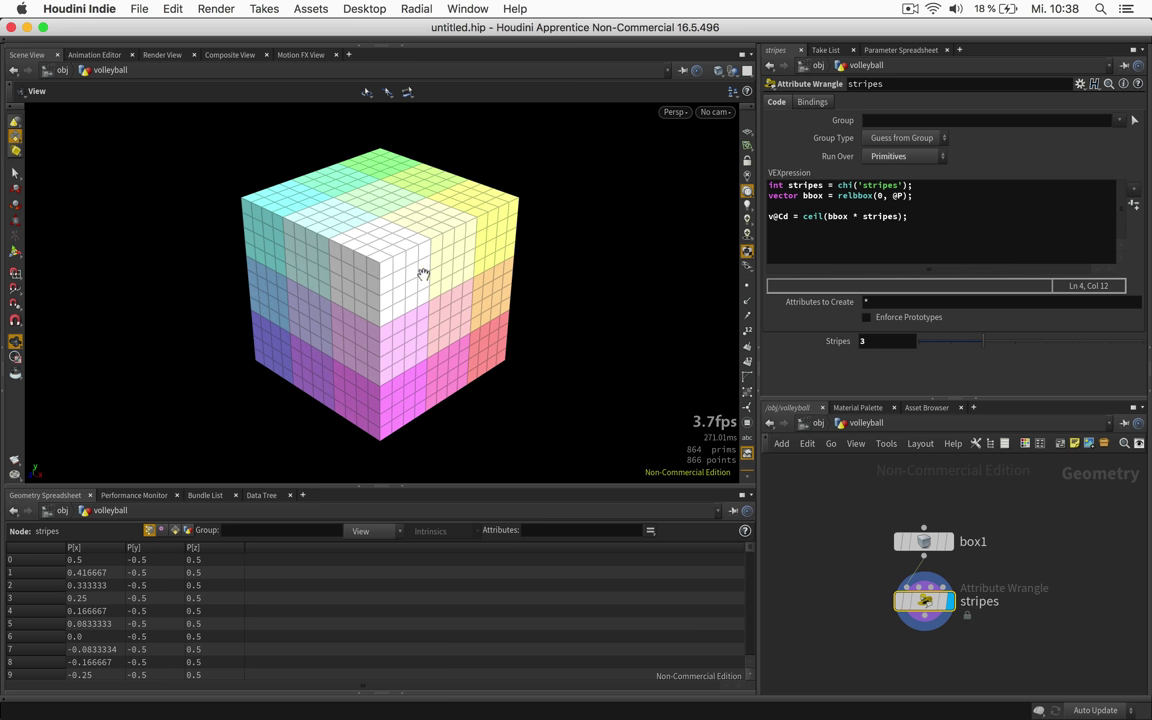
Switch to Smooth Shaded, divide the colour by stripes, and make the display semi-transparent
click(718, 72)
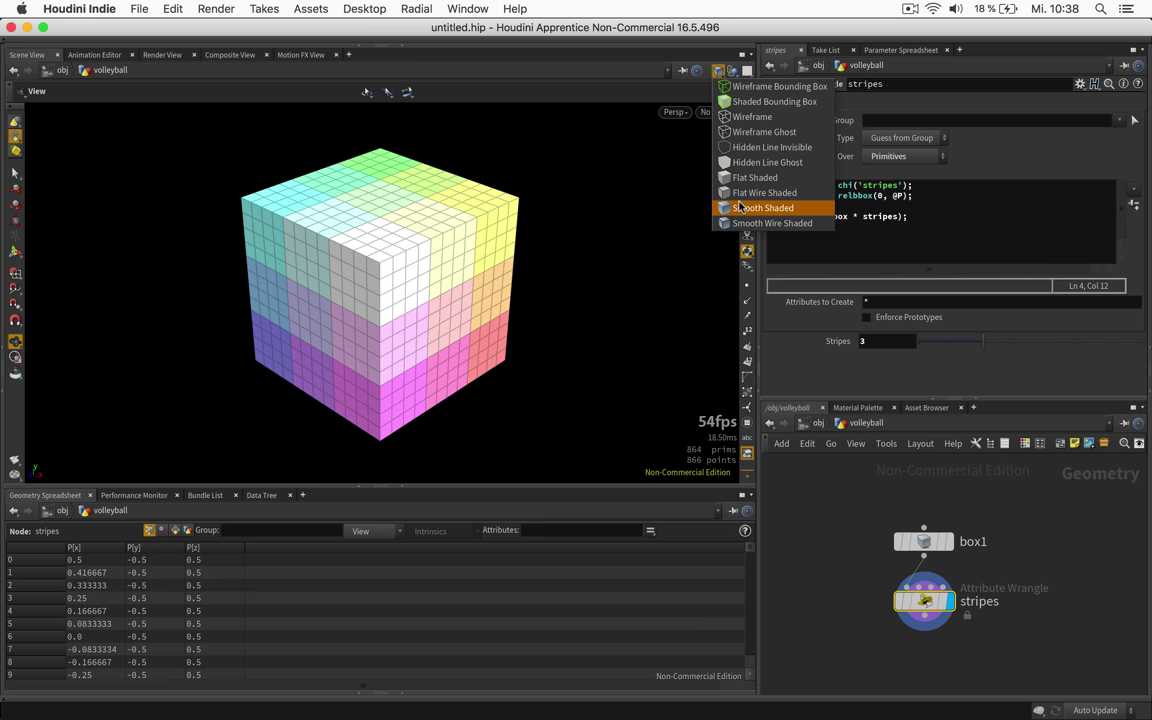
click(692, 187)
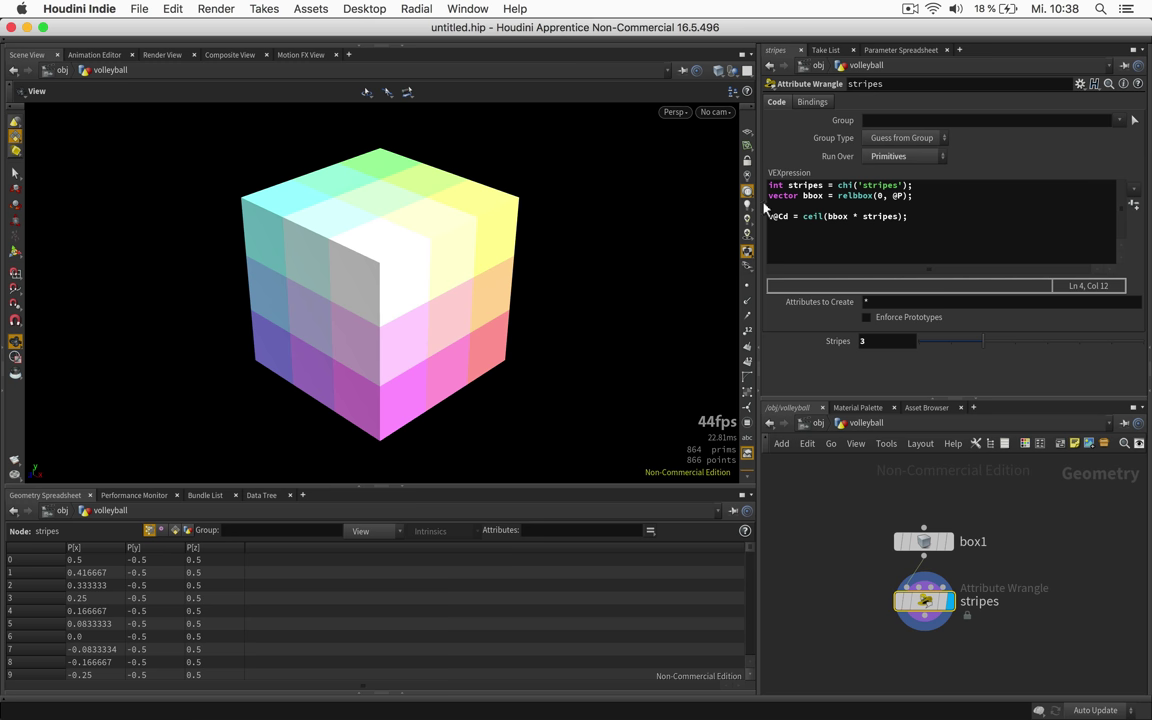
click(911, 214)
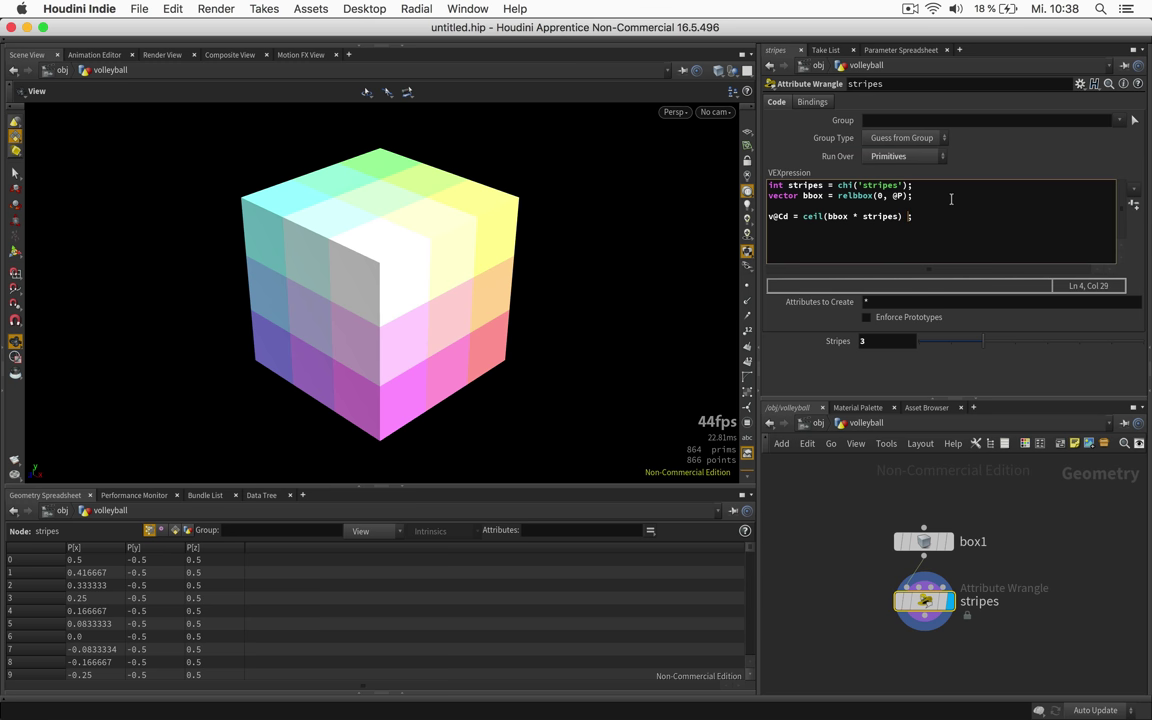
text(/ stripes)
click(992, 167)
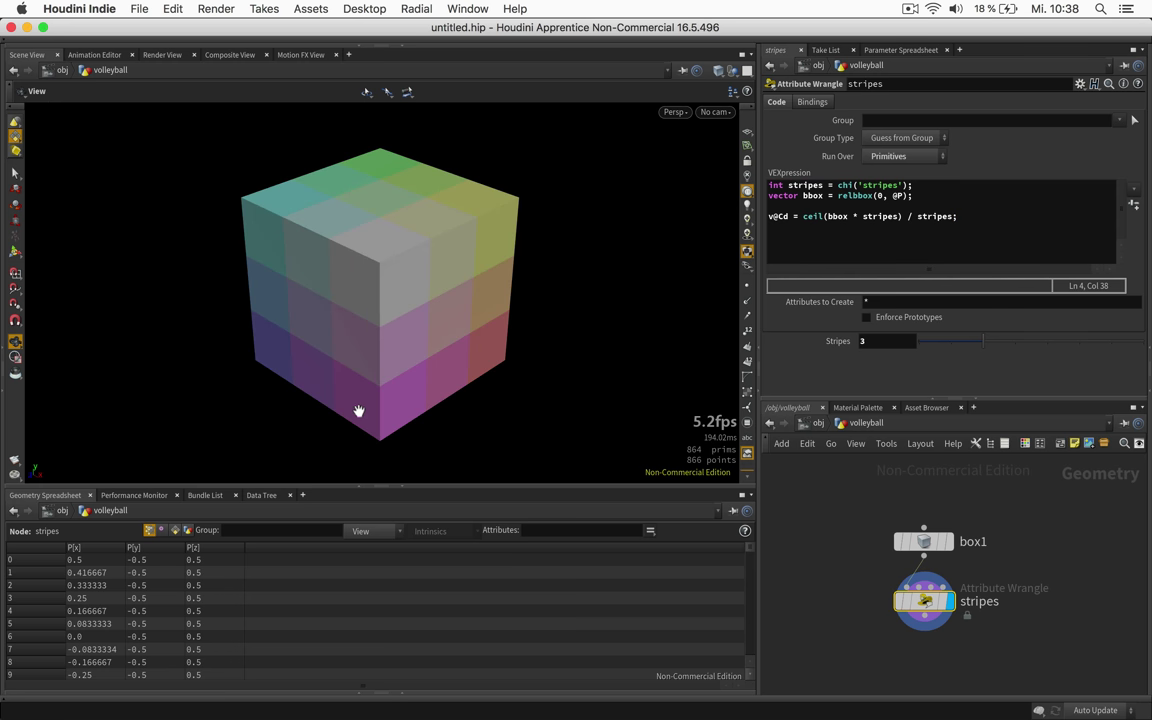
click(745, 177)
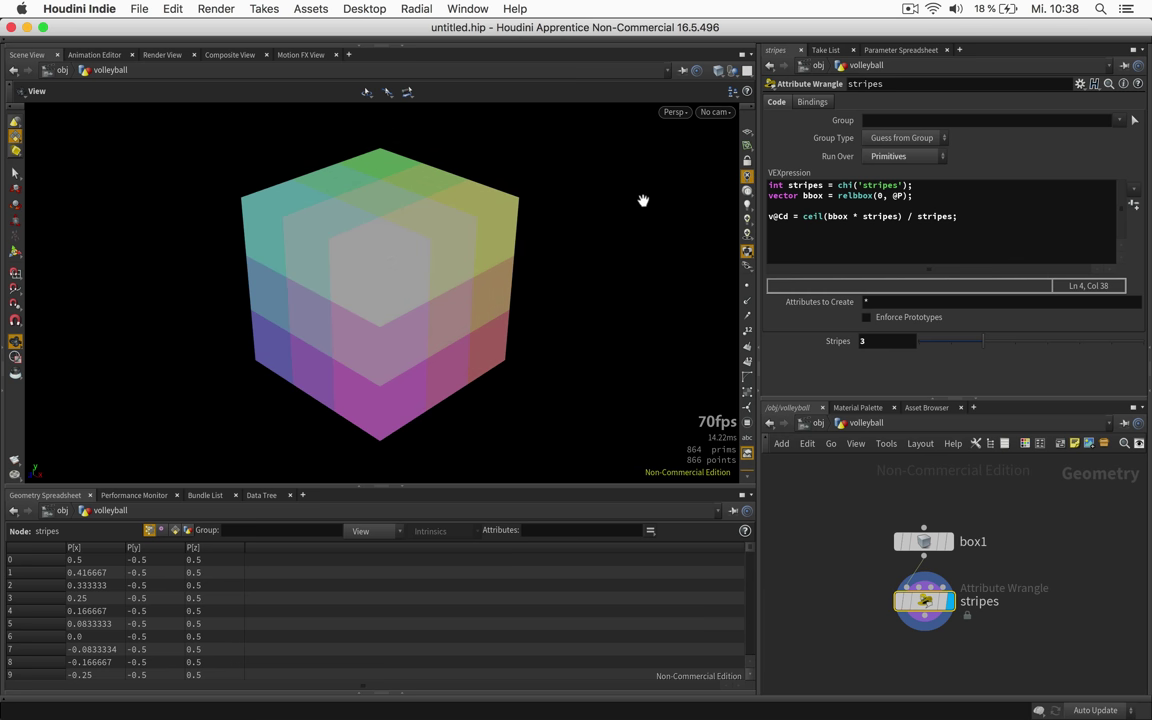
Add vector nml = abs(@N); on a new line below the bbox line
mouse_move(375, 273)
mouse_down()
mouse_move(334, 270)
mouse_move(386, 262)
mouse_move(378, 267)
mouse_up()
drag(231, 270, 257, 272)
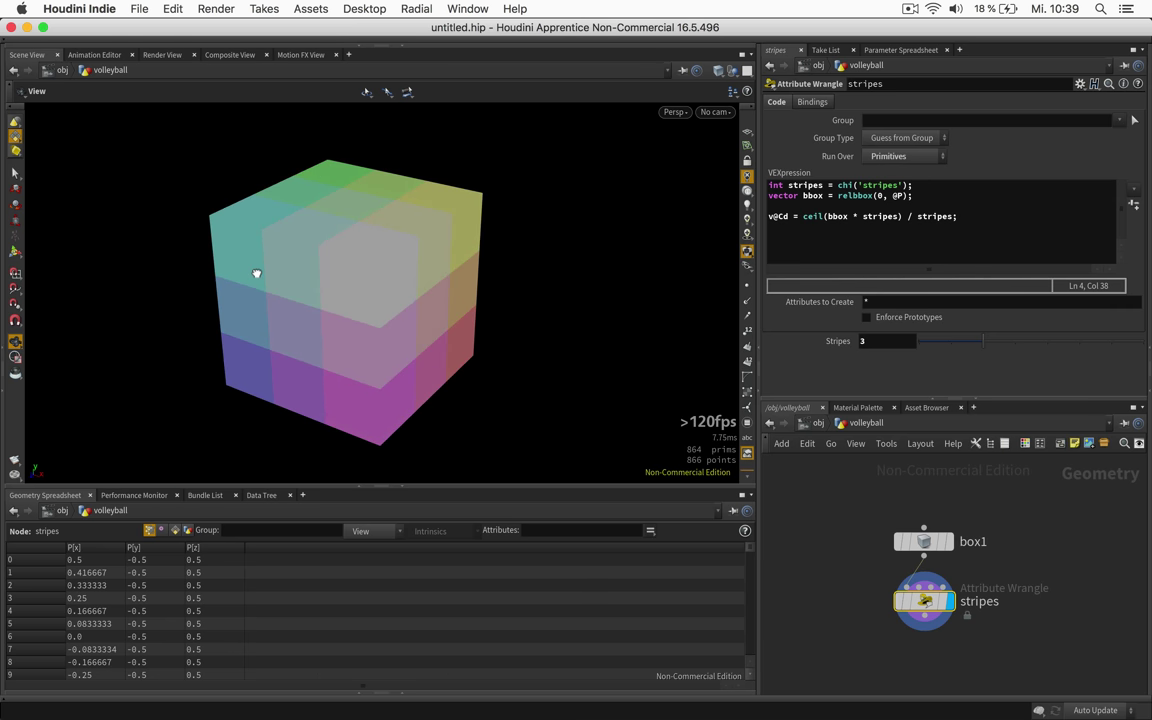
click(918, 196)
key(Return)
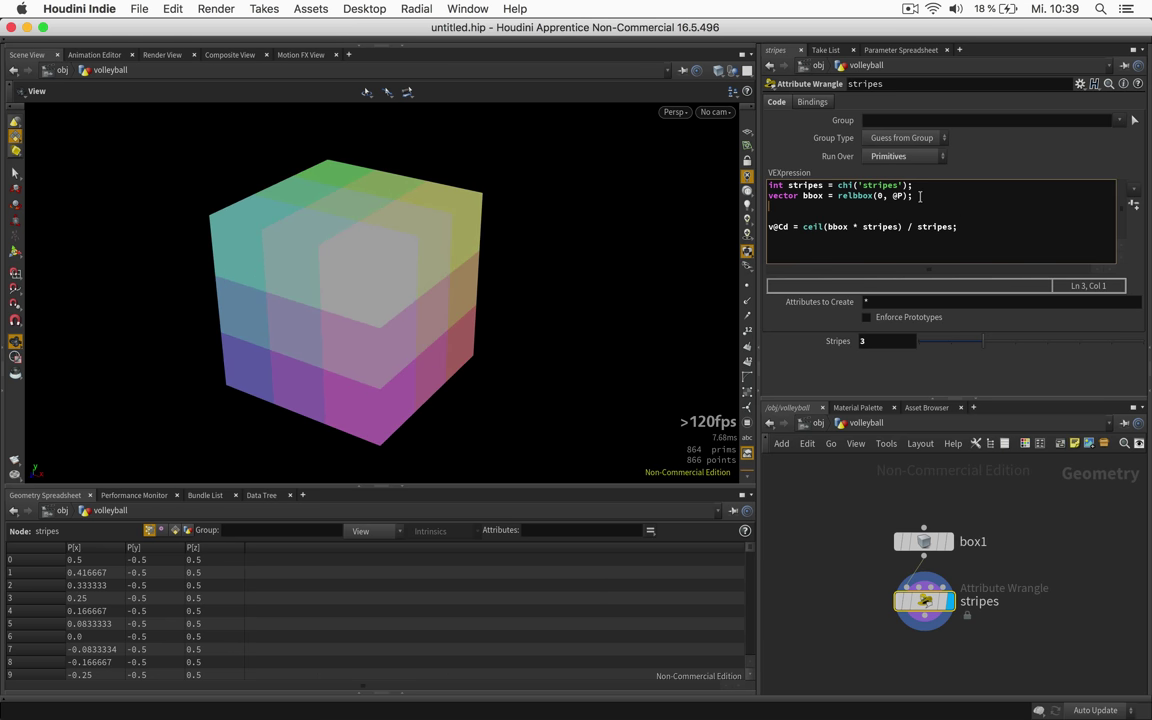
text(vector nml = abs(@N);)
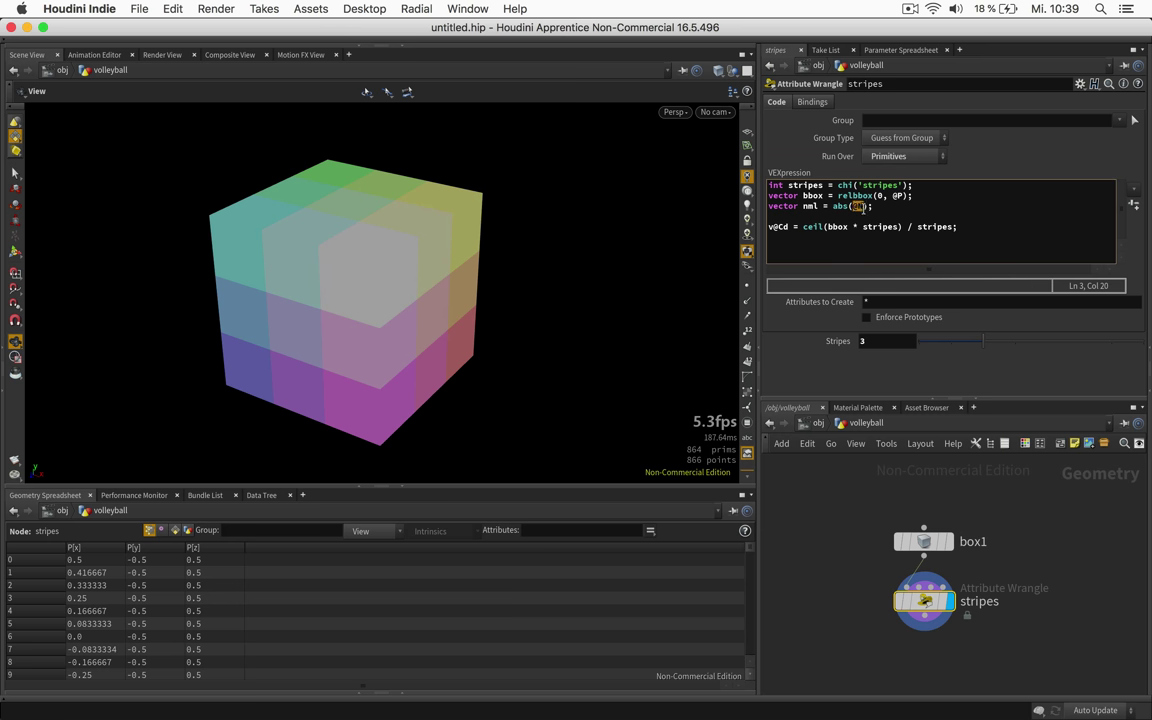
key(Left)
key(Left)
key(Right)
key(Right)
key(Down)
key(Down)
key(Down)
text(;)
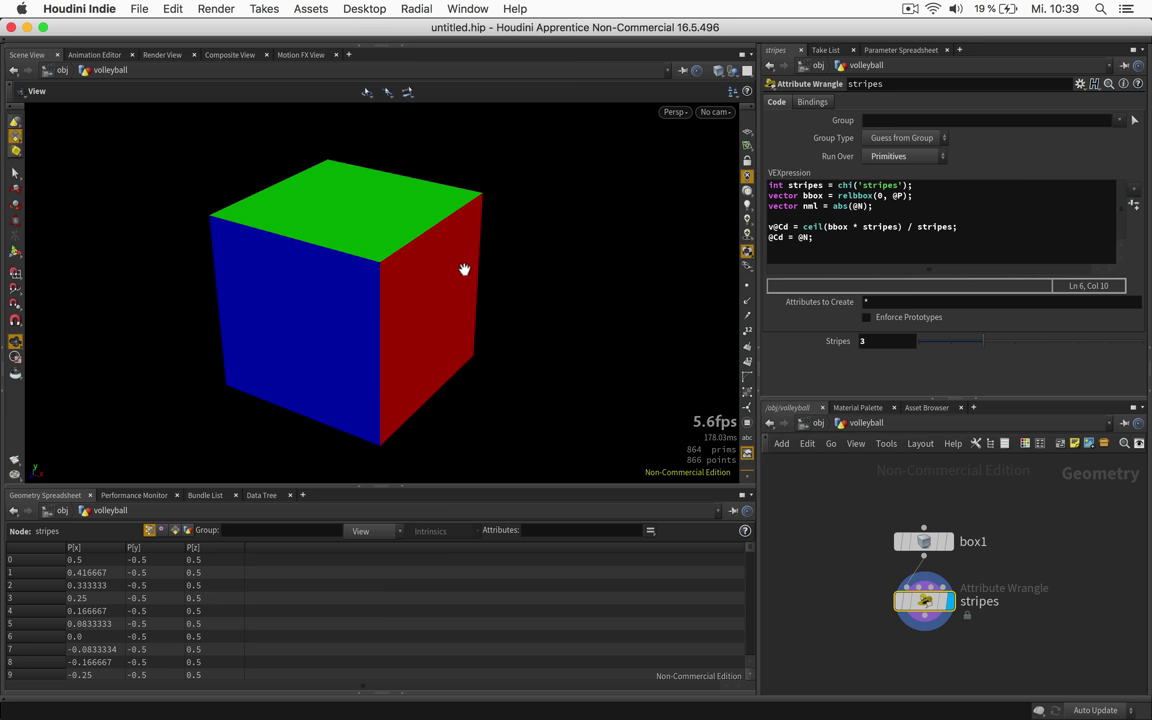
Turn on face normals display and orbit around the cube to inspect them
click(745, 299)
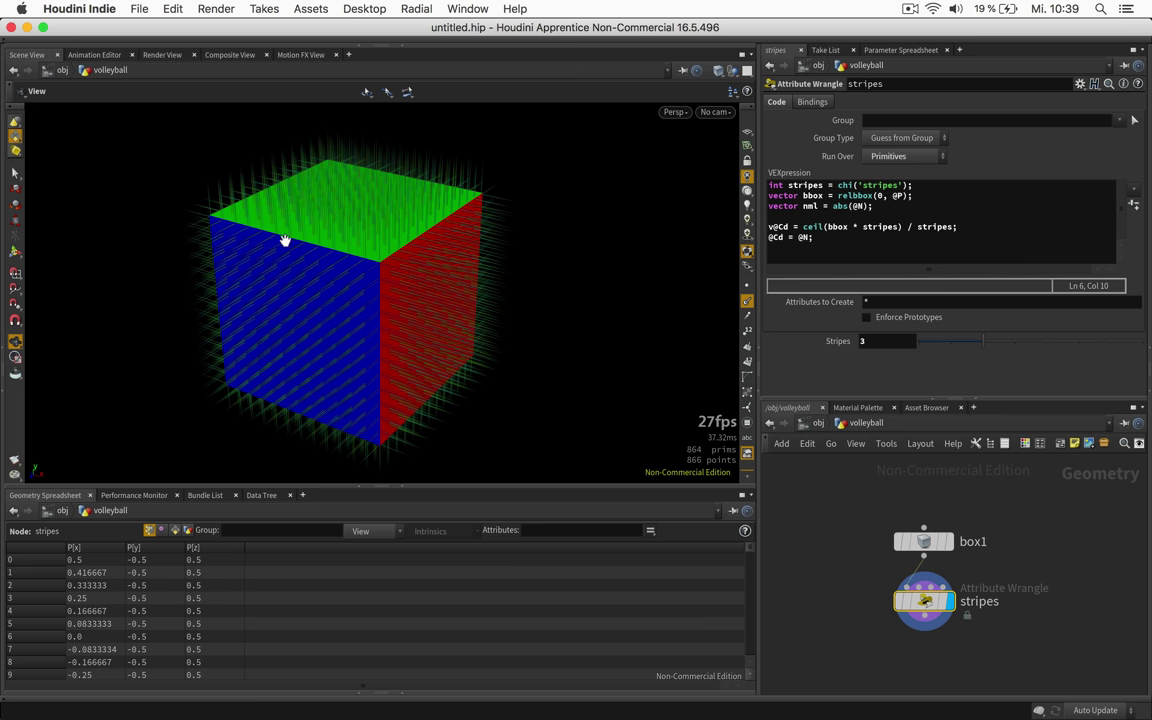
drag(216, 283, 355, 238)
mouse_move(120, 244)
mouse_down()
mouse_move(47, 288)
mouse_move(104, 246)
mouse_up()
key(space+h)
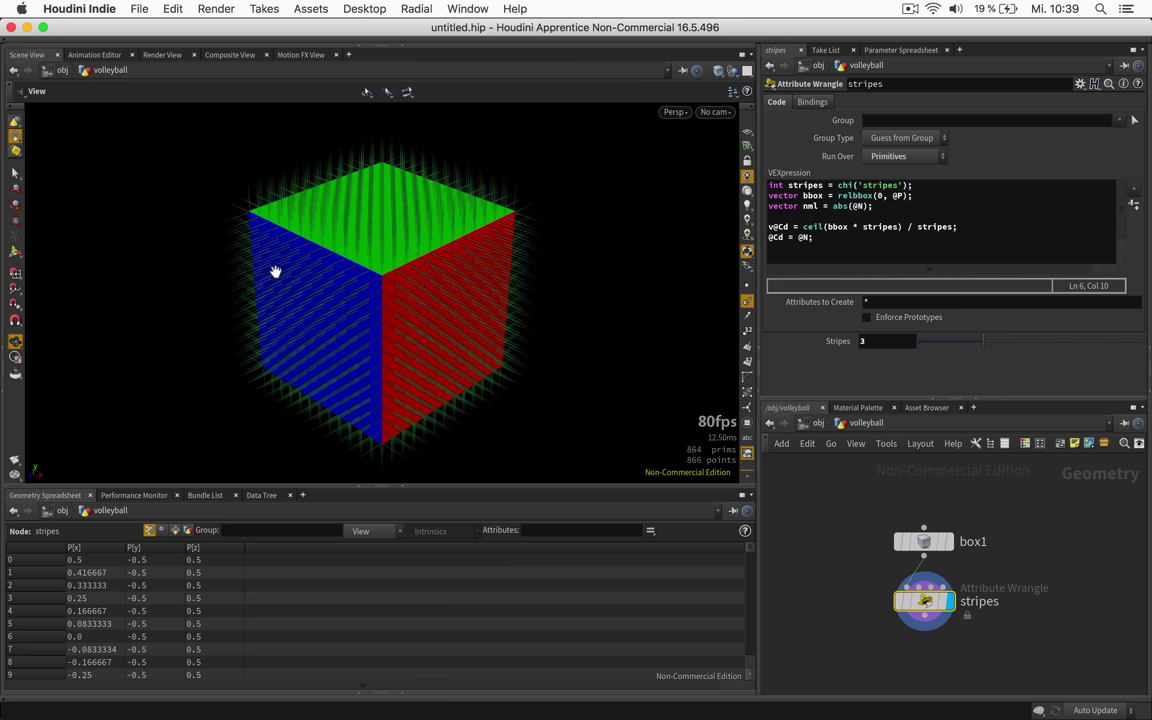
drag(296, 265, 480, 263)
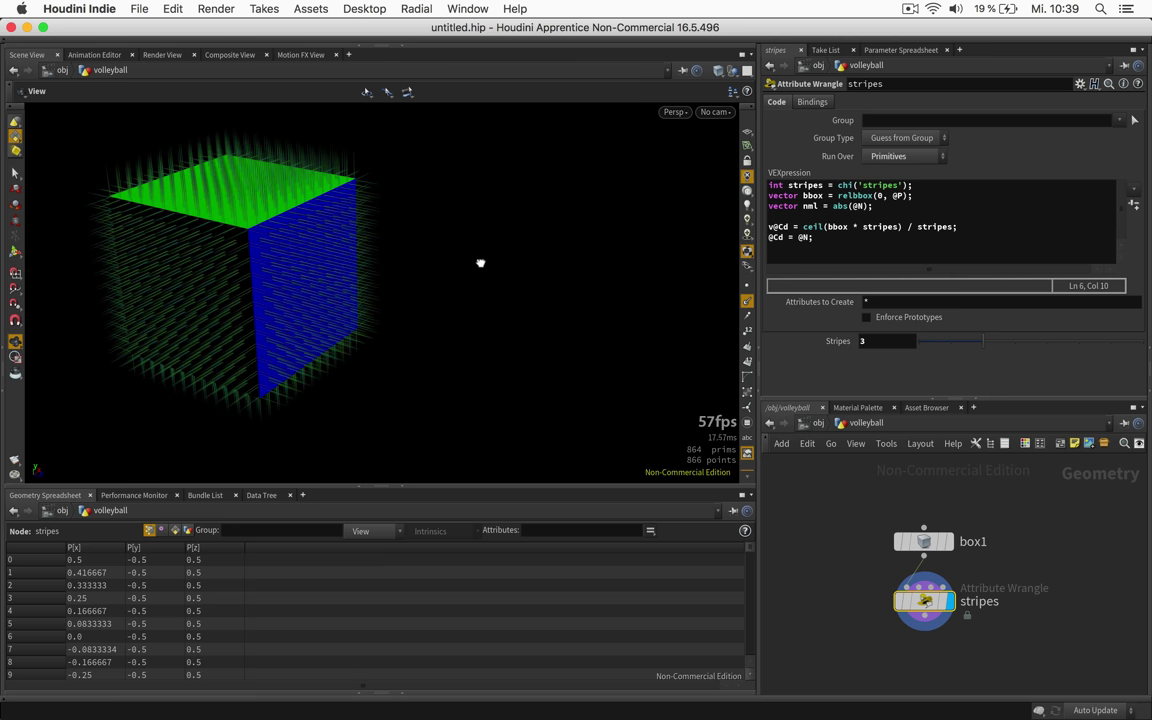
Colour by nml temporarily to compare face colours, then delete the test colour line
double_click(803, 237)
text(nml)
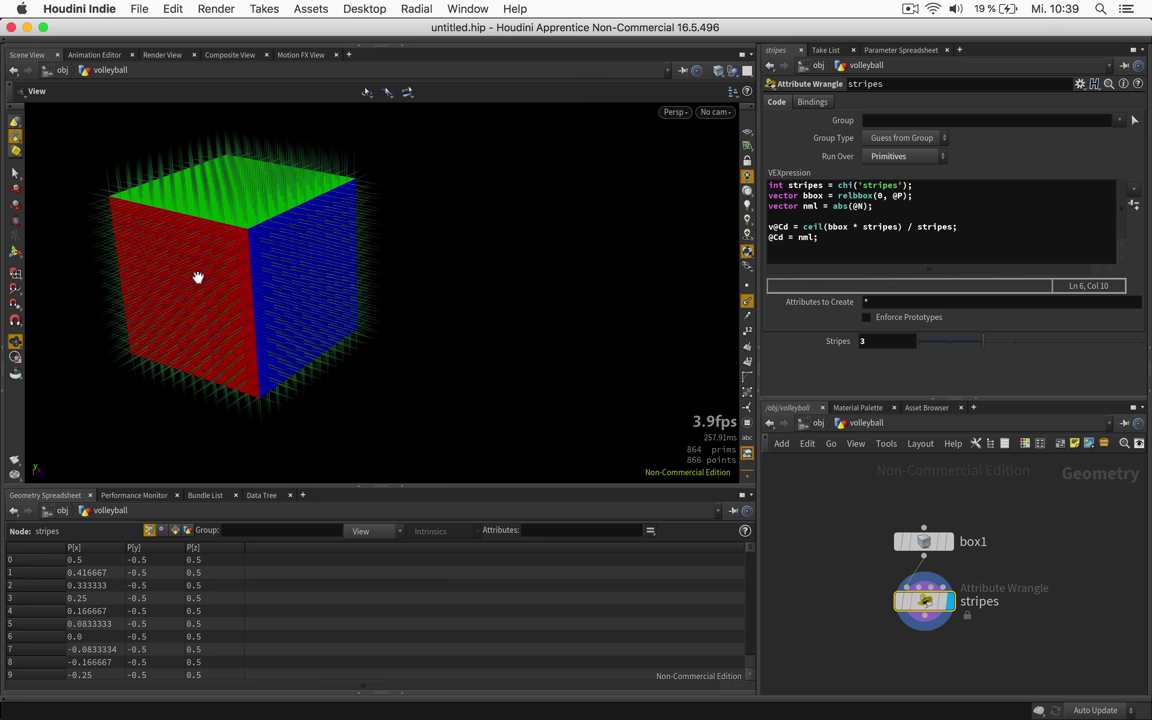
drag(384, 231, 262, 252)
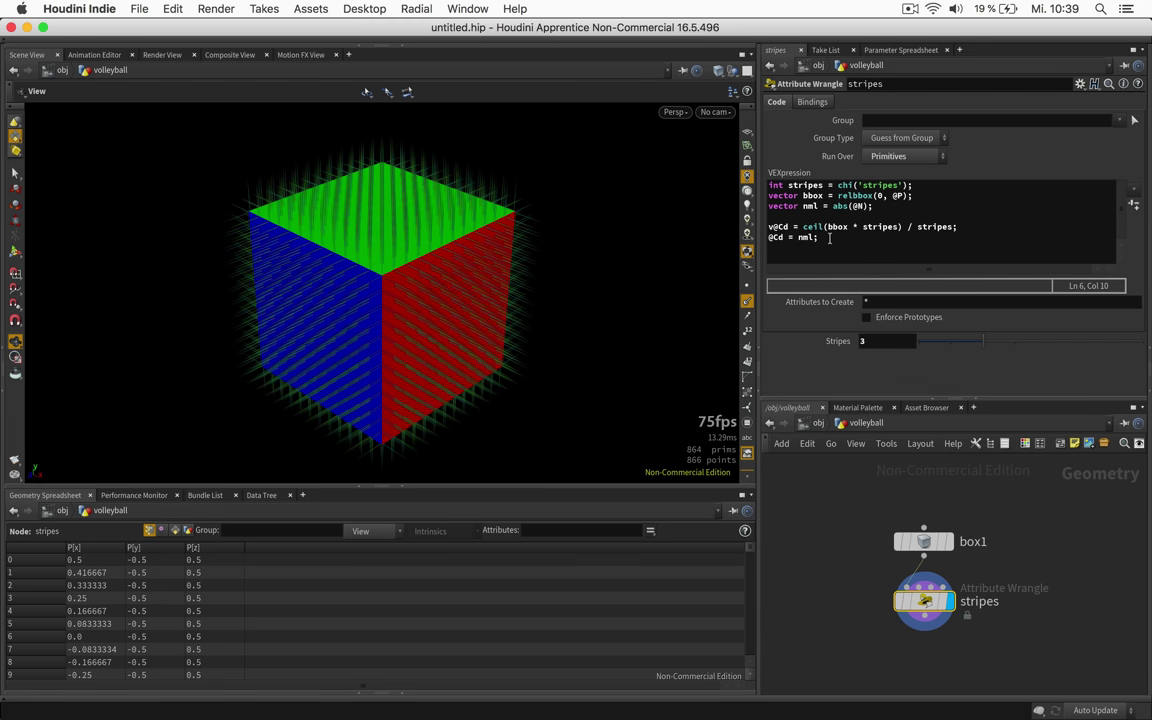
drag(829, 238, 767, 238)
key(BackSpace)
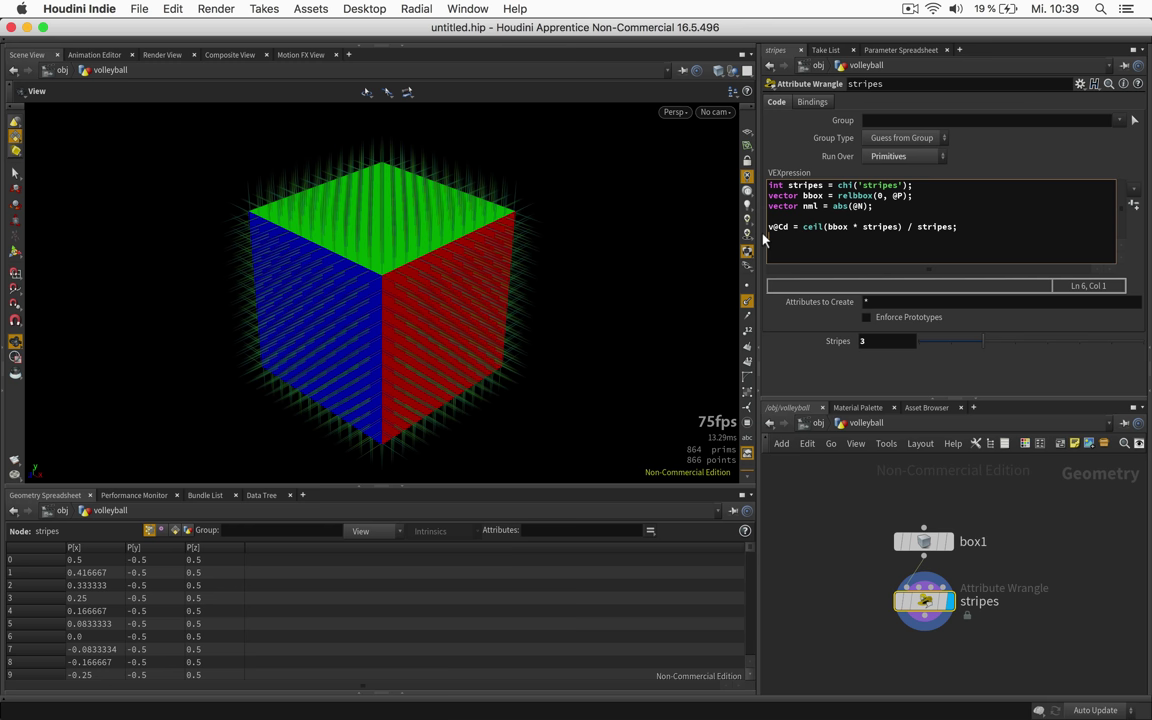
Write 'if(nml.z > 0.0) { bbox.y = 0.0; }' on a new line above the colour line
key(BackSpace)
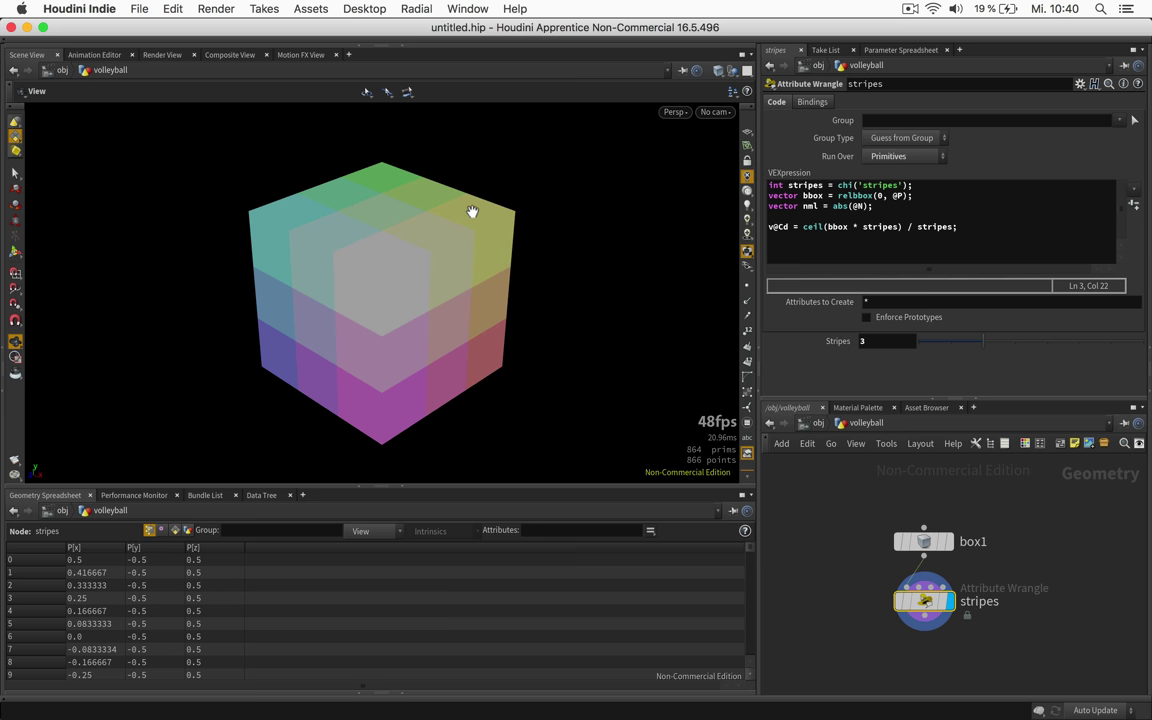
double_click(810, 206)
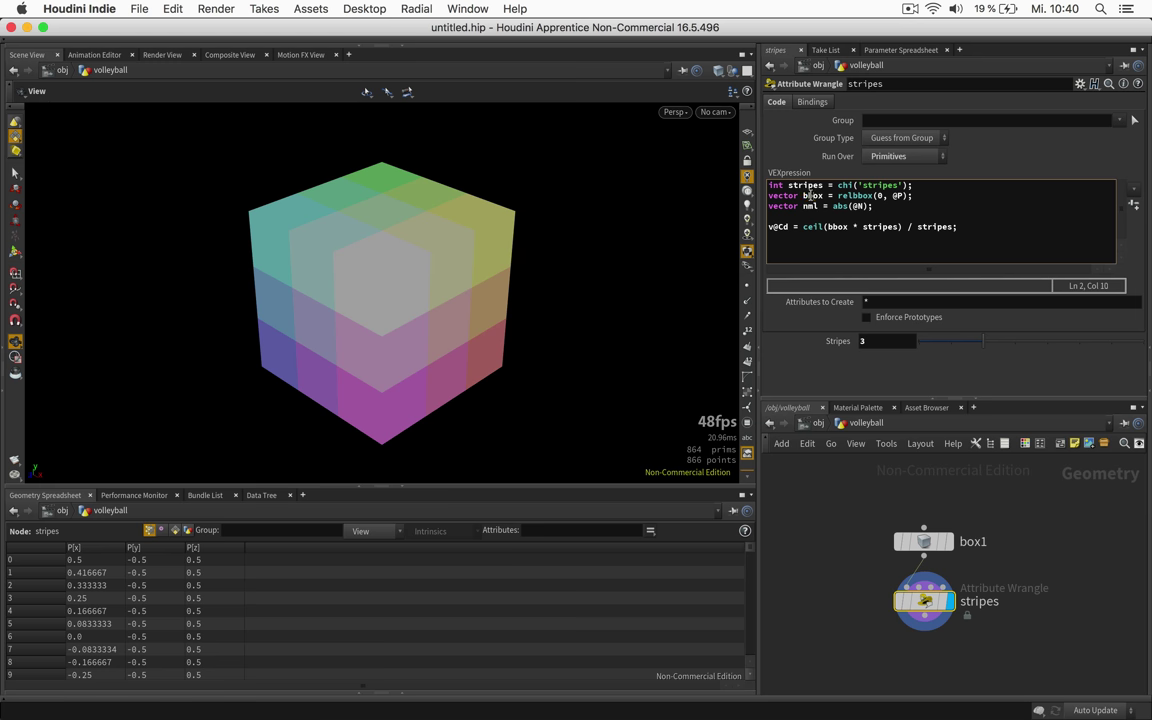
double_click(836, 227)
click(889, 207)
key(Return)
key(Return)
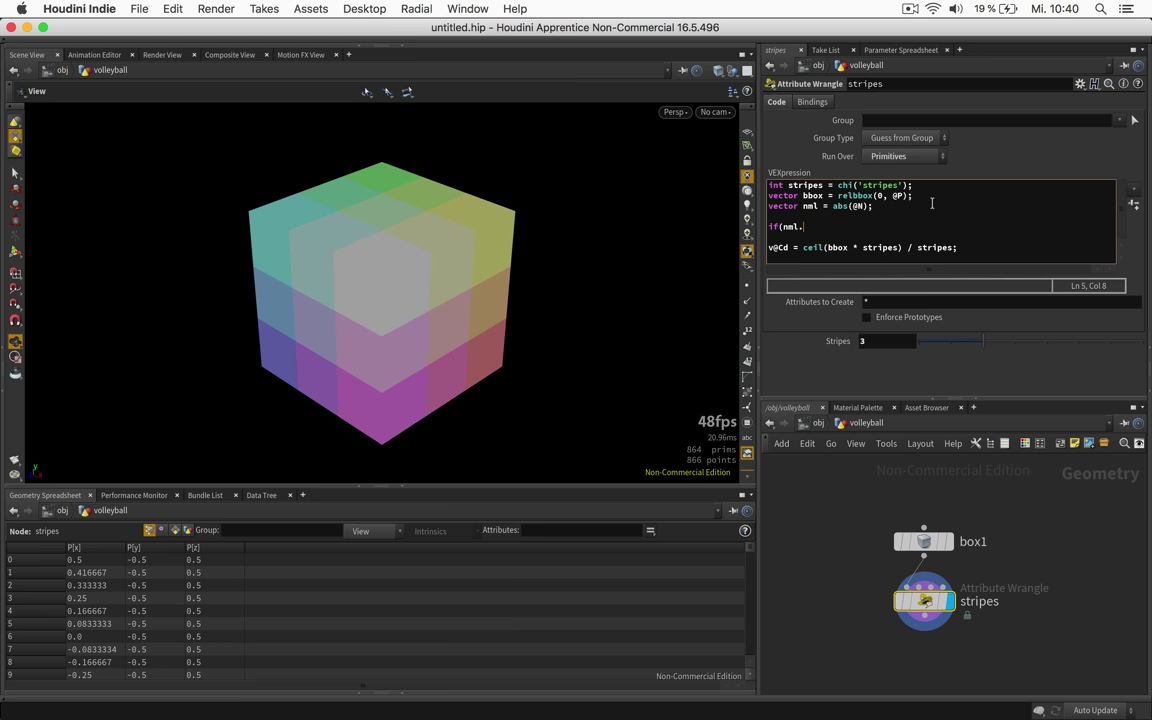
text(if(nml.z > 0.0)
click(803, 226)
click(848, 227)
text() {} )
text(bbox)
text(.y =)
text( 0.0;)
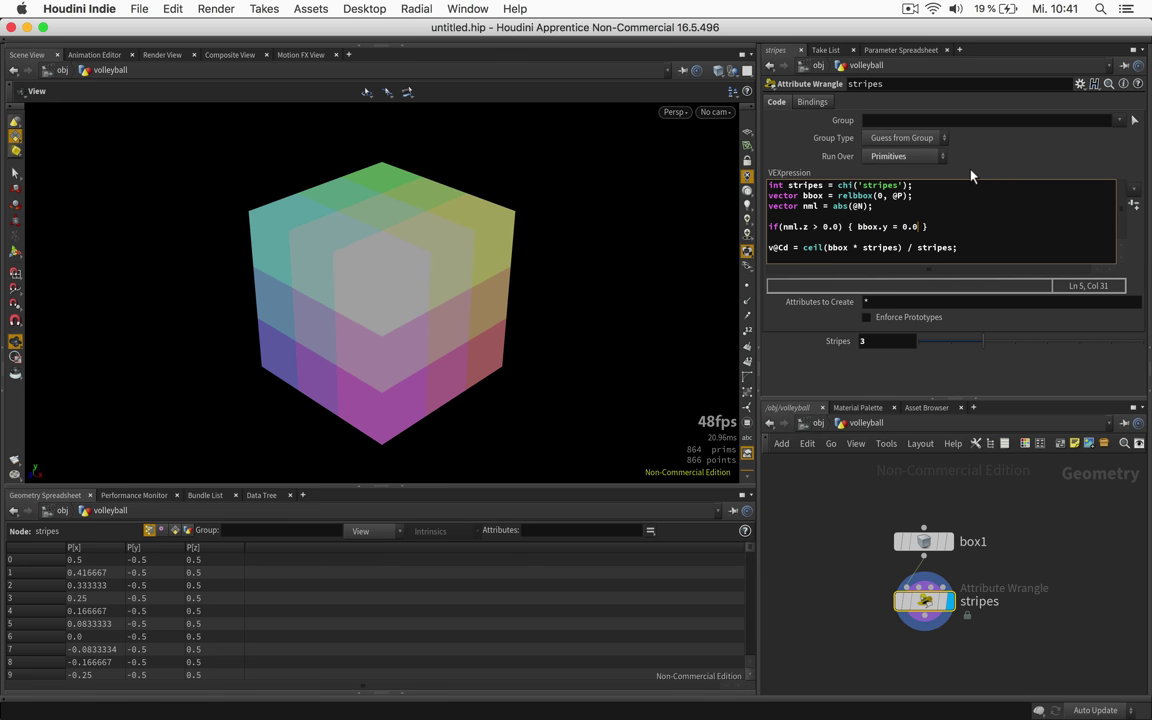
Recook the wrangle and highlight the bbox.y = 0.0 assignment in the new condition
click(989, 167)
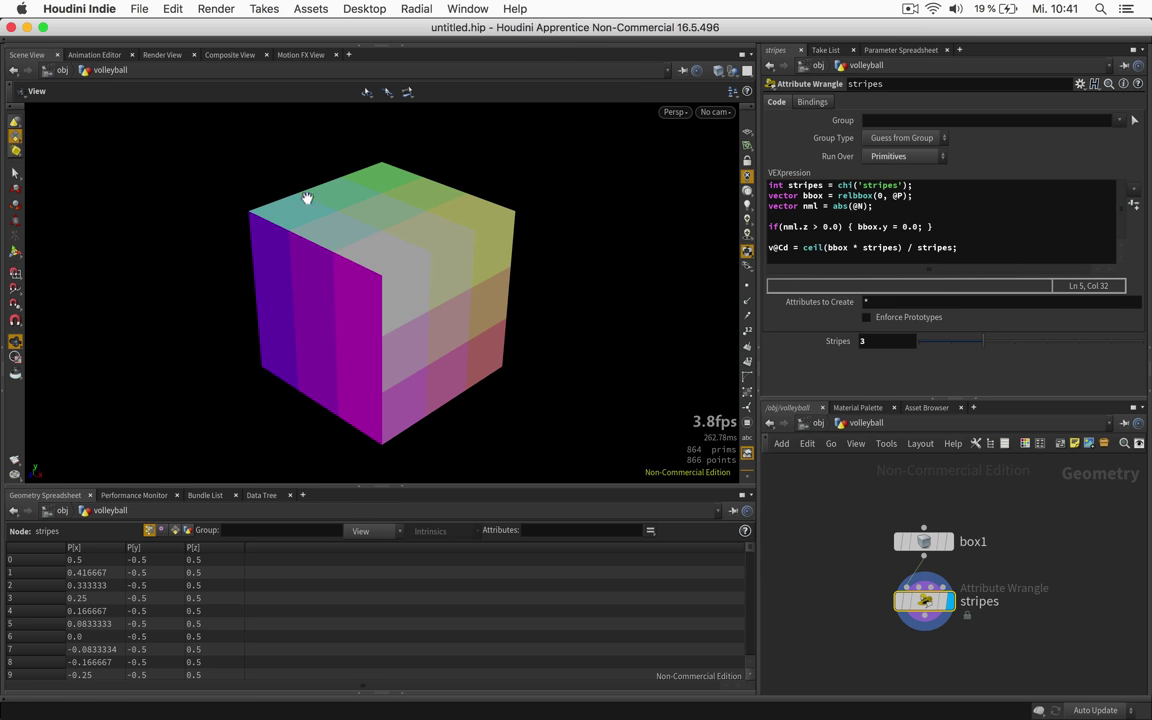
click(859, 226)
drag(859, 226, 891, 227)
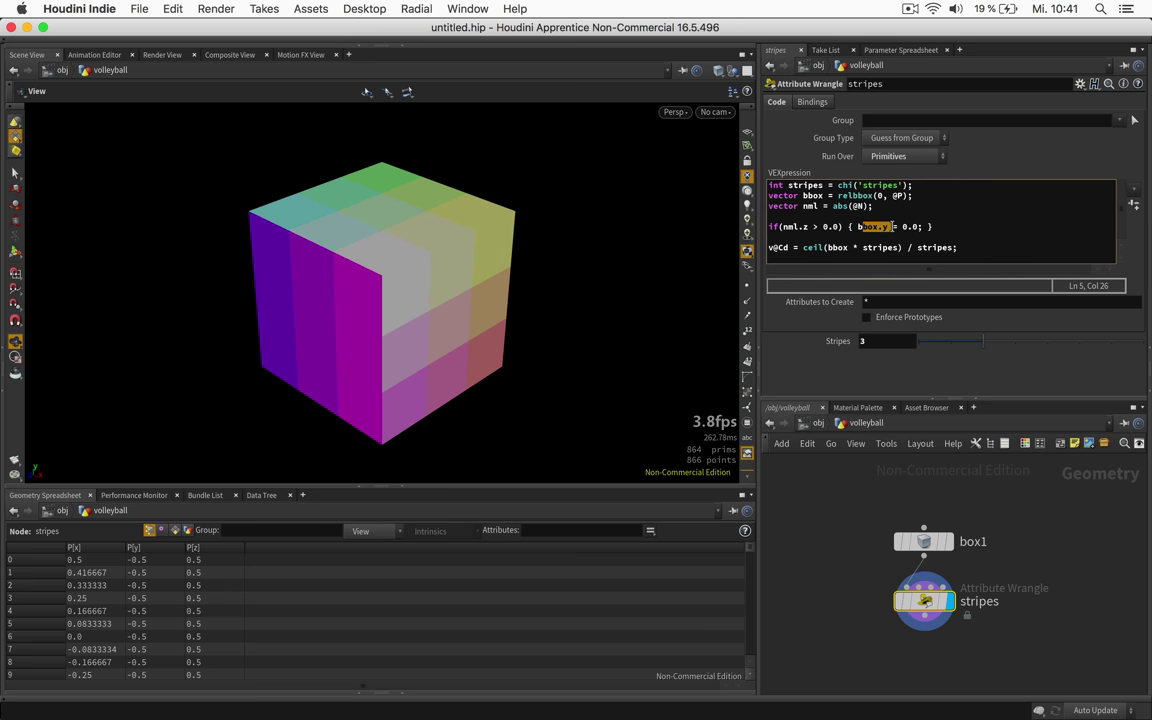
click(865, 227)
drag(852, 226, 919, 226)
click(904, 226)
Add a condition 'if(nml.y > 0.0) { bbox.x = 0.; }' for the y-facing faces
key(Return)
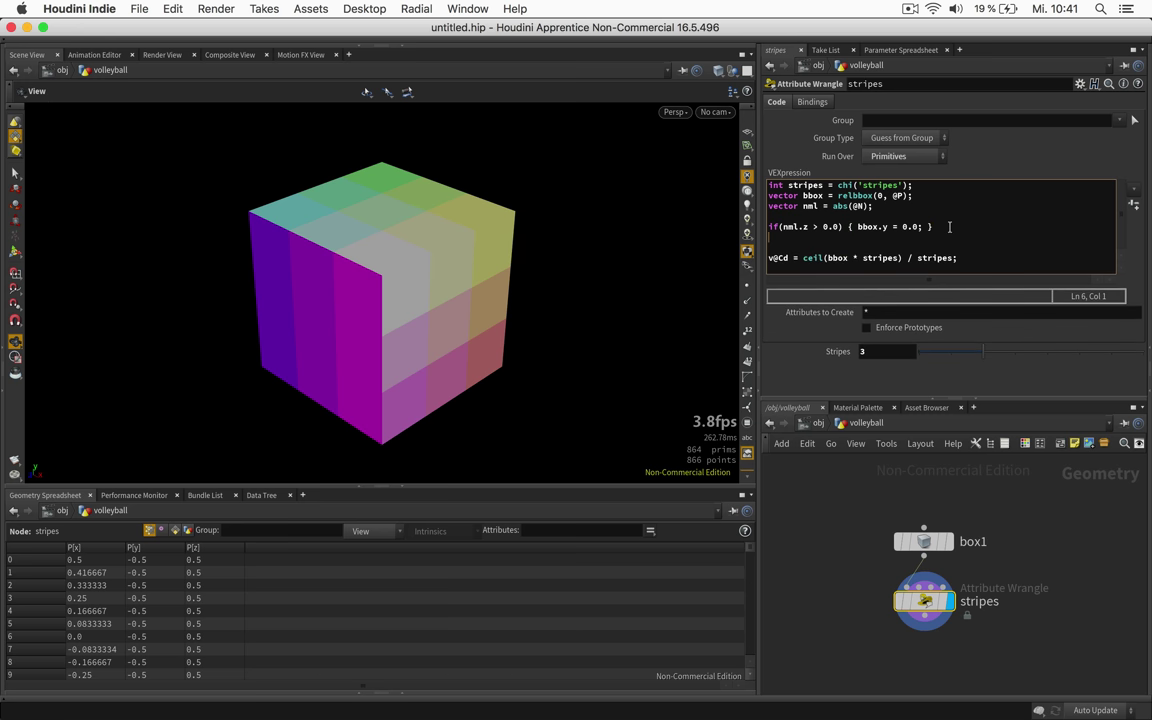
text(if(nml.y > 0.0) { b })
key(Left)
key(Left)
text(bbox.)
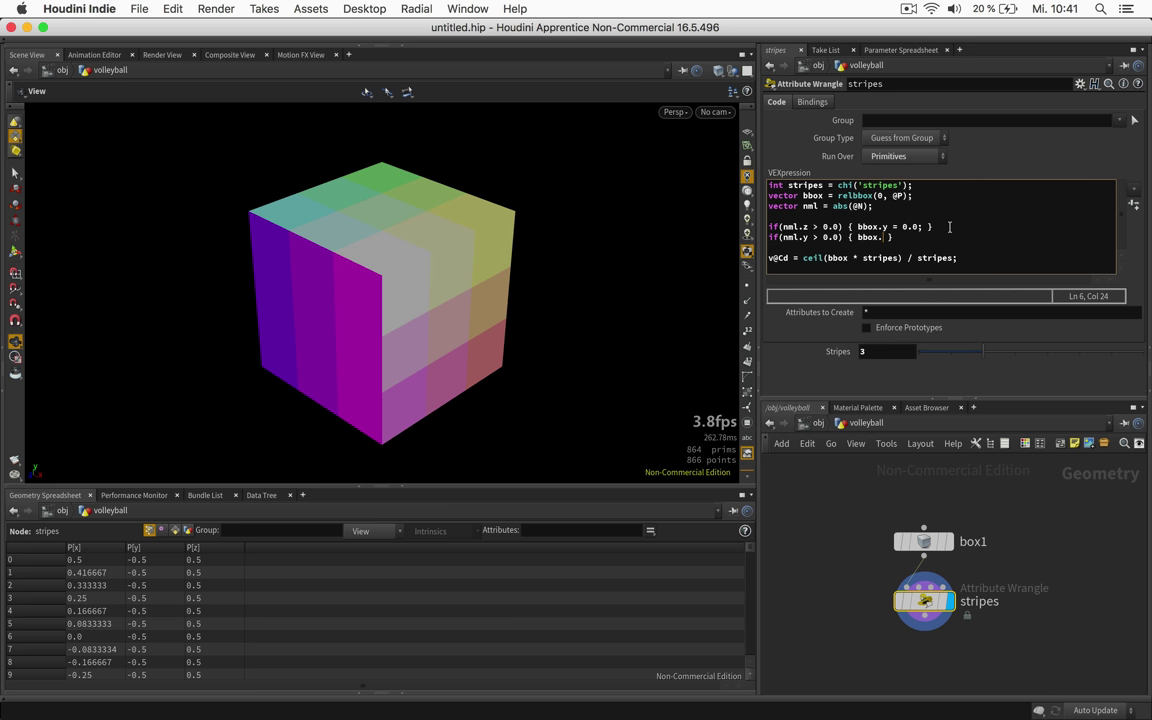
text(x = 0.0;)
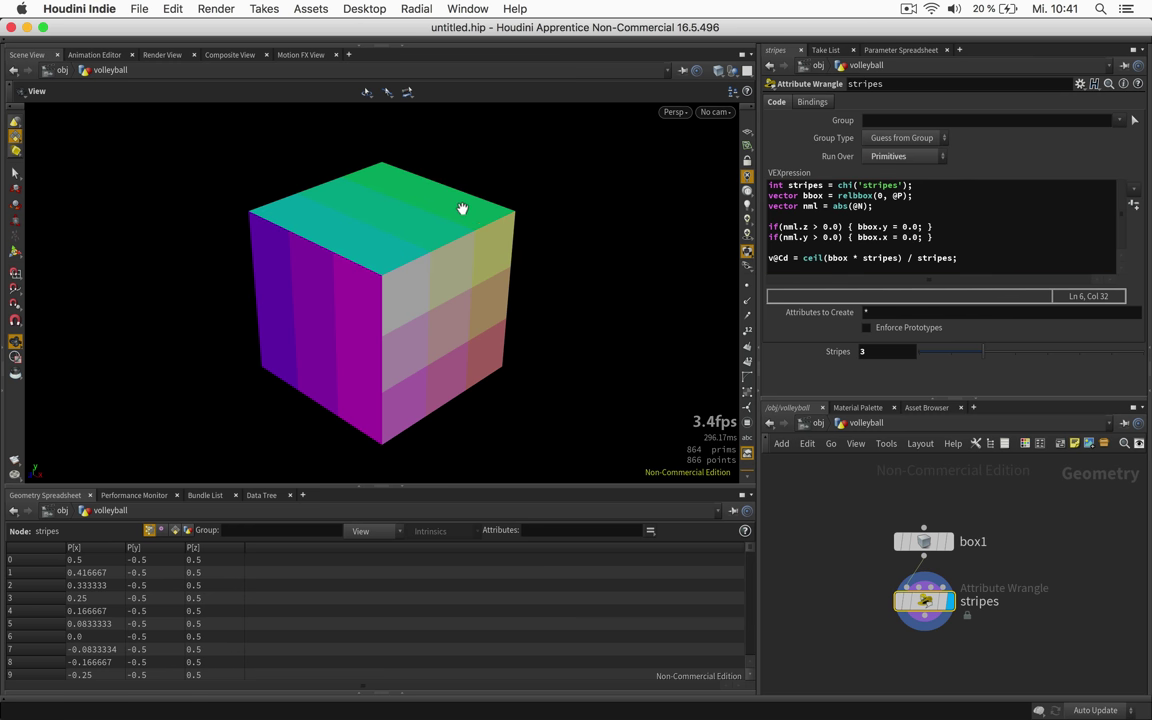
Duplicate that line, changing it to test nml.x and zero bbox.z, then check every face
drag(940, 237, 769, 237)
key(super+c)
click(941, 238)
key(Return)
key(super+v)
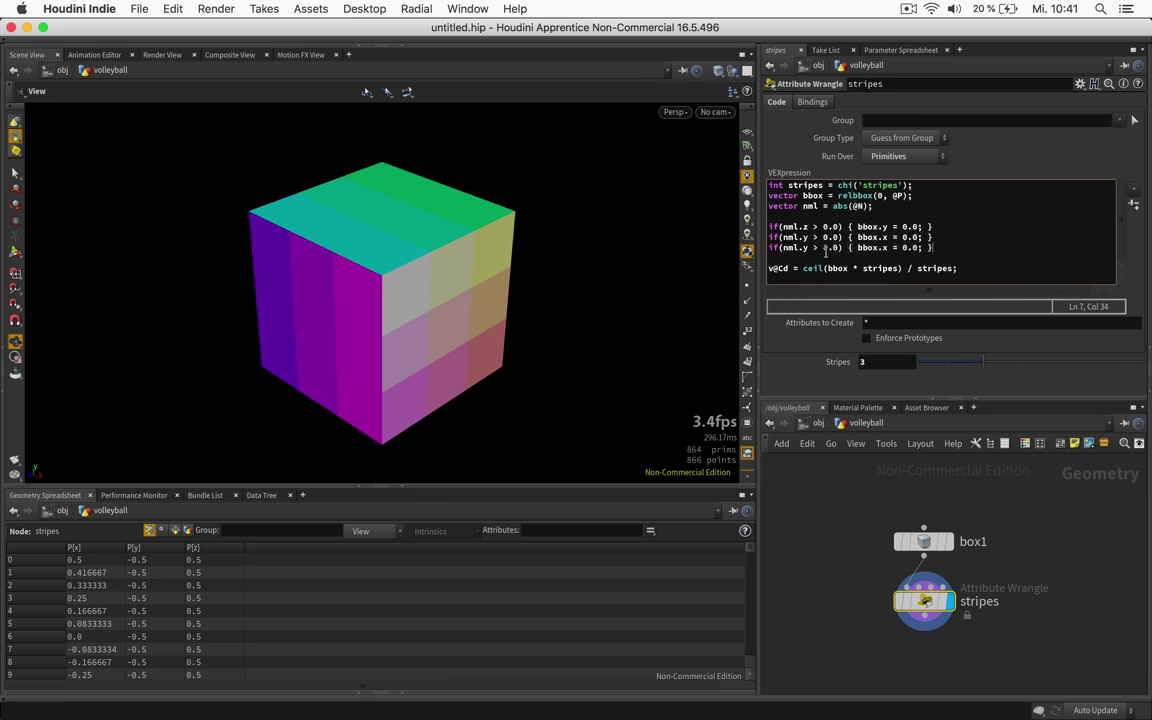
double_click(806, 248)
text(x)
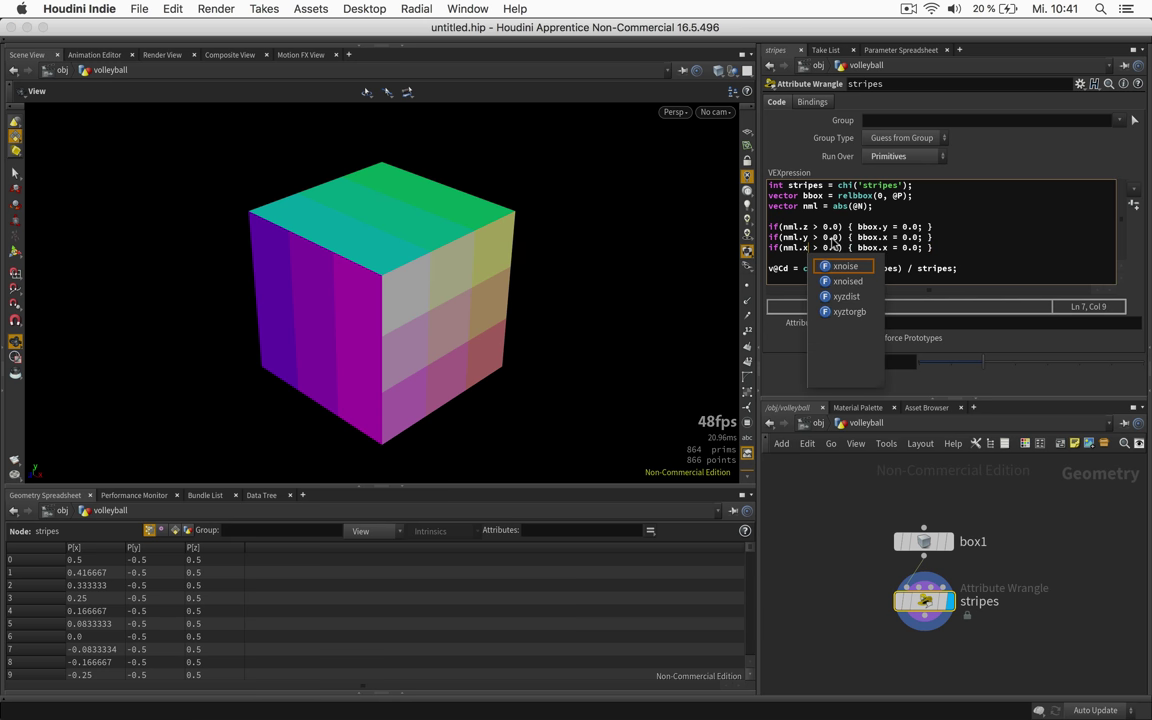
double_click(884, 248)
text(z)
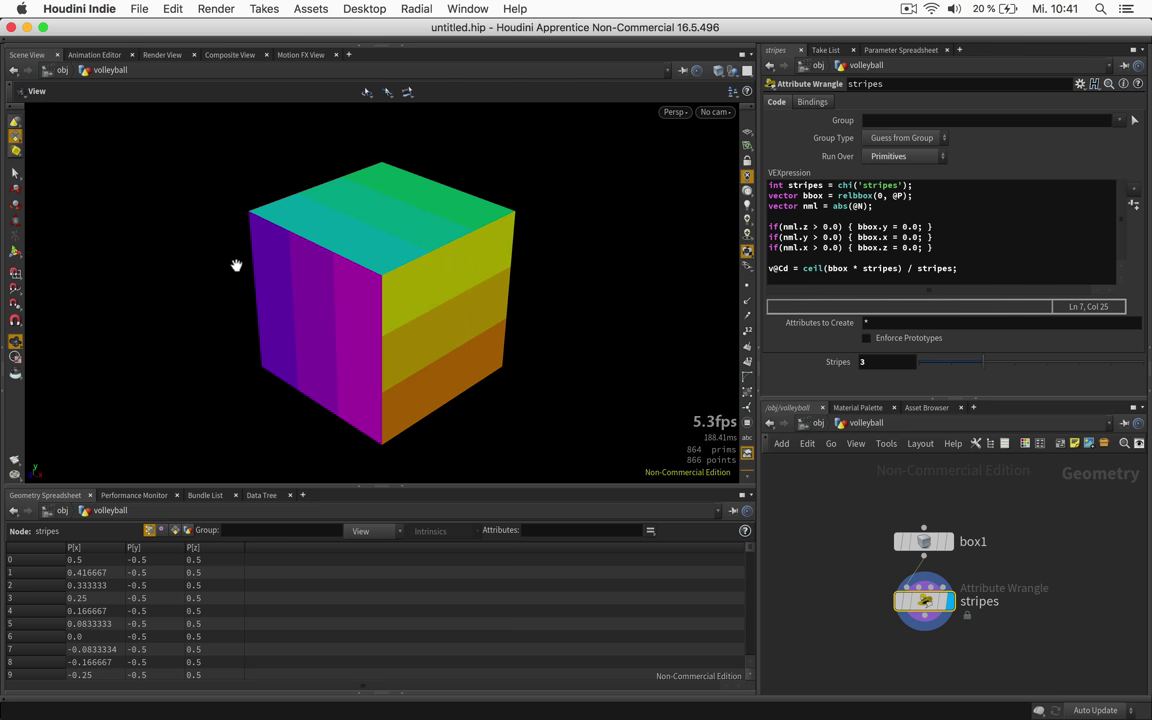
drag(237, 262, 424, 260)
Switch the viewport to Smooth Wire Shaded so wireframe shows over the stripe colours
click(716, 75)
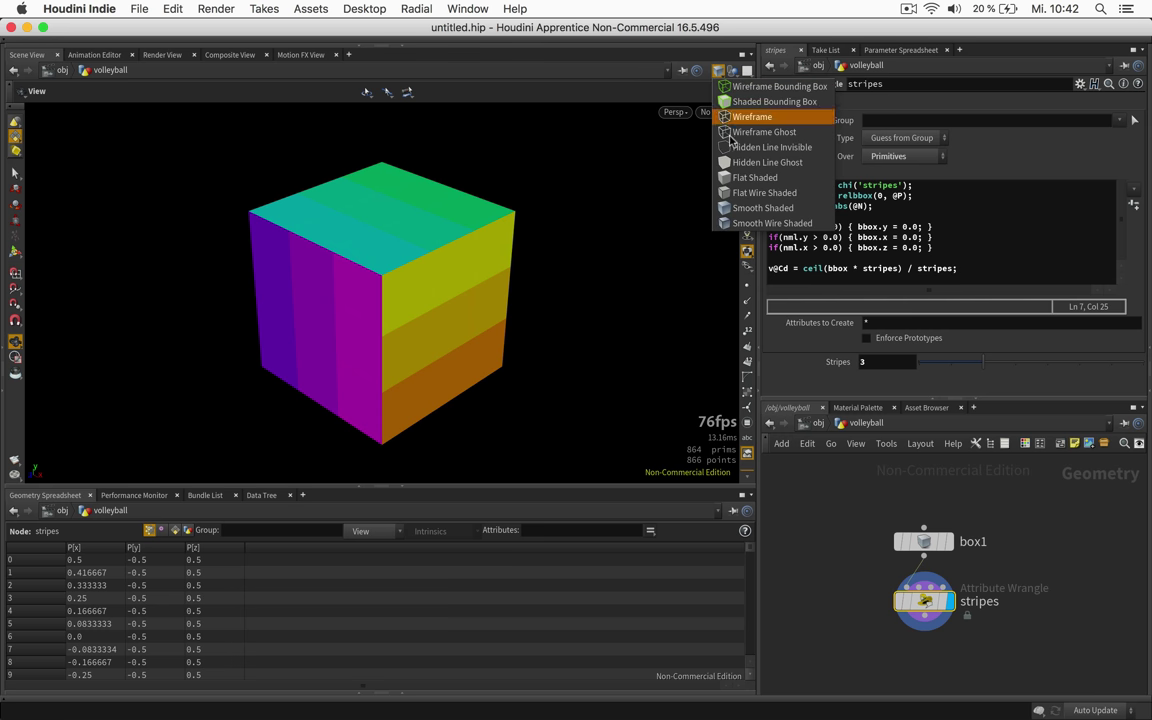
click(755, 218)
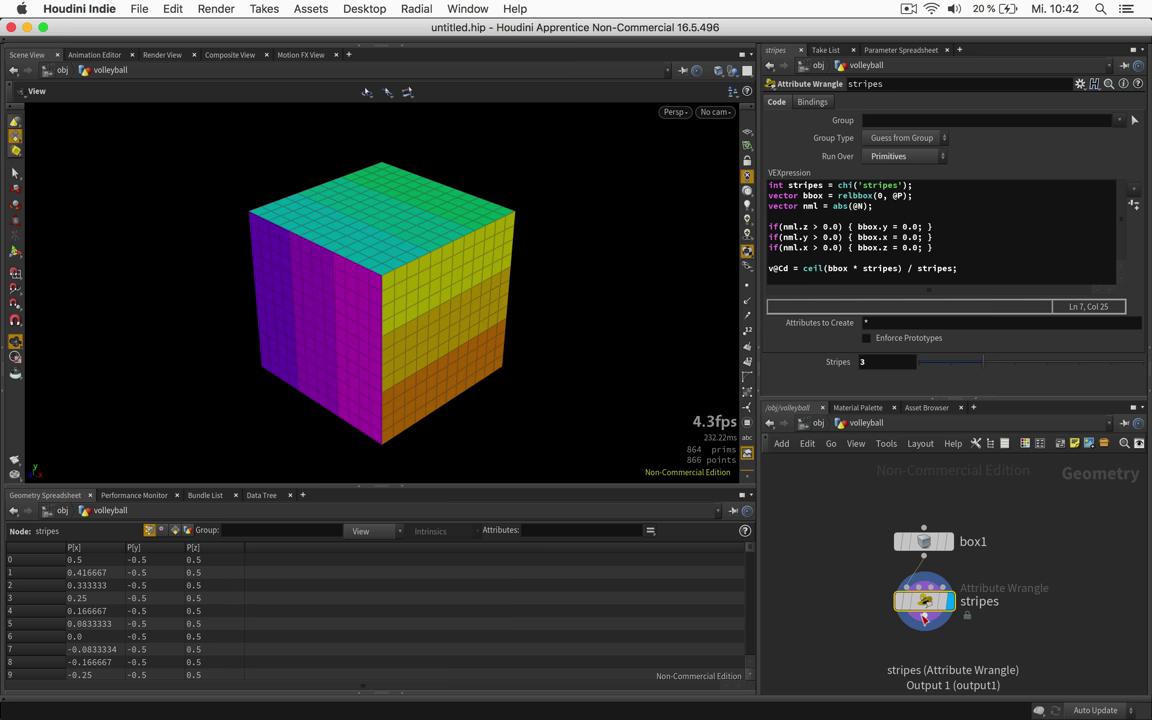
middle_drag(924, 618, 895, 609)
Wire a Primitive Split node from the stripes output and place it below
click(895, 612)
key(Tab)
text(split)
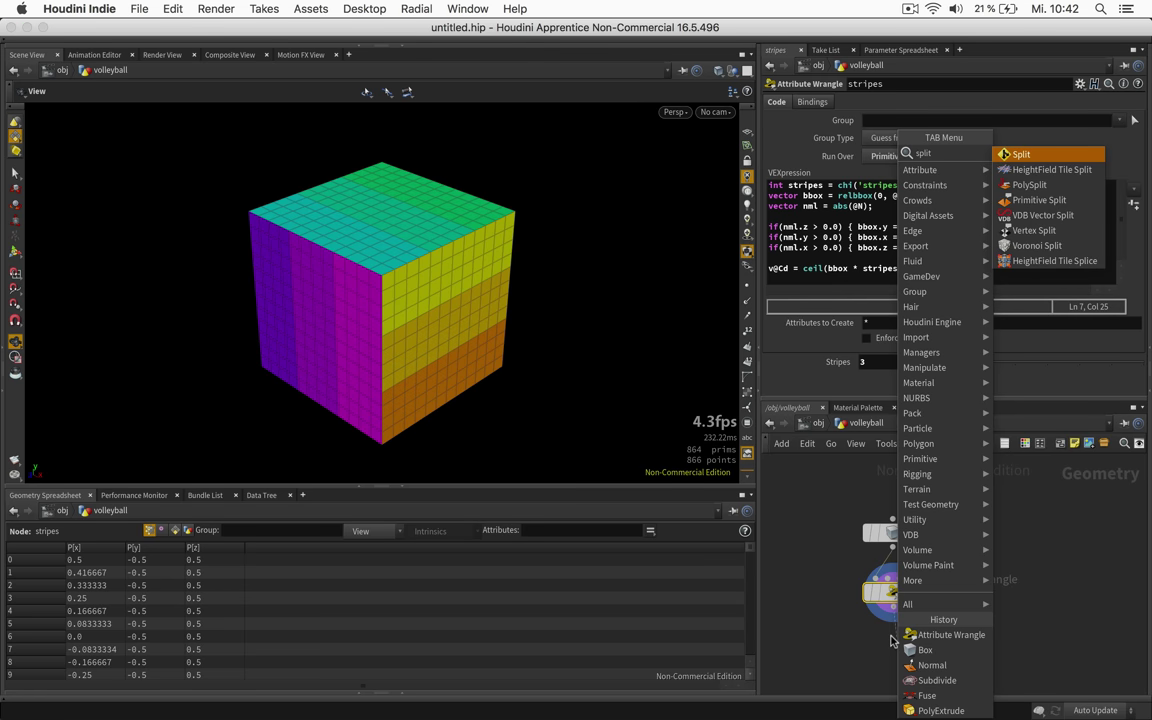
key(Down)
key(Down)
key(Down)
key(Down)
key(Down)
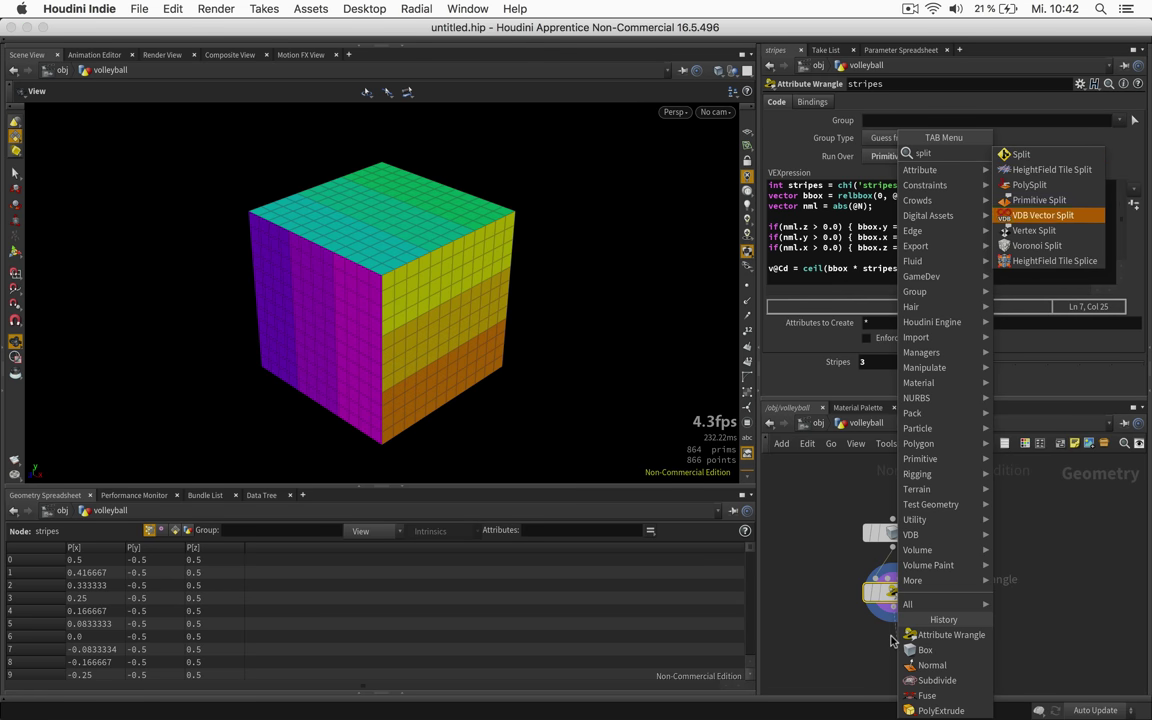
key(Up)
key(Up)
key(Return)
click(896, 650)
click(890, 578)
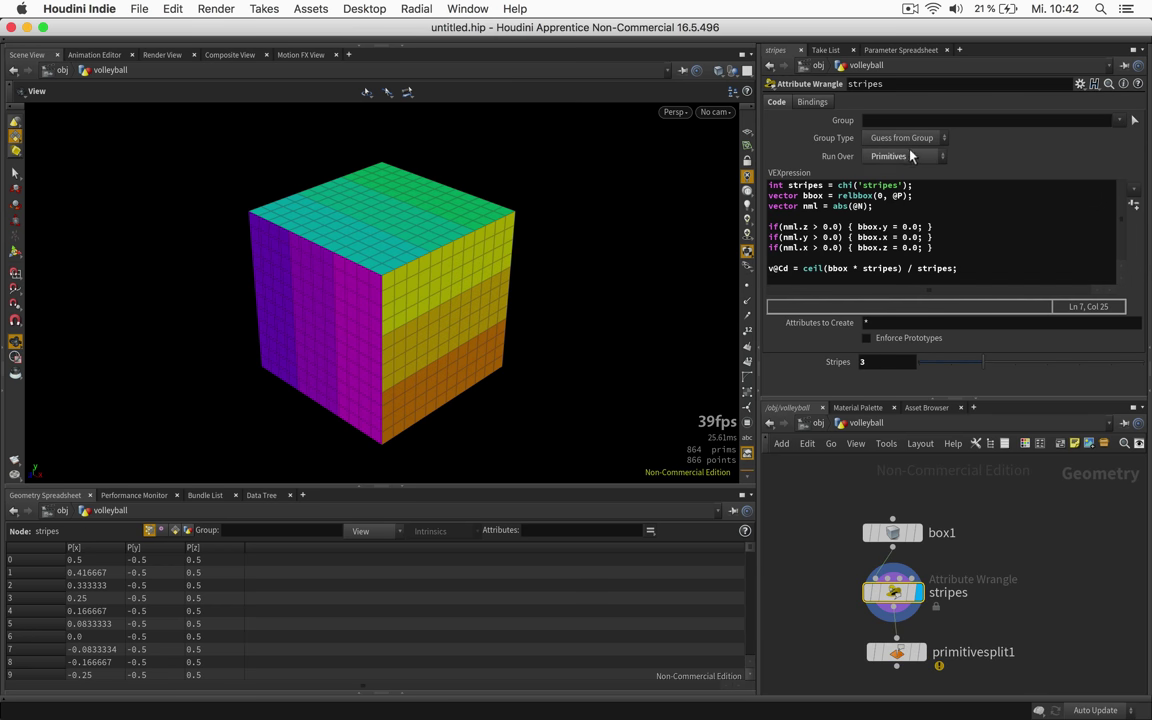
Set primitivesplit1's Attribute field to Cd
click(893, 652)
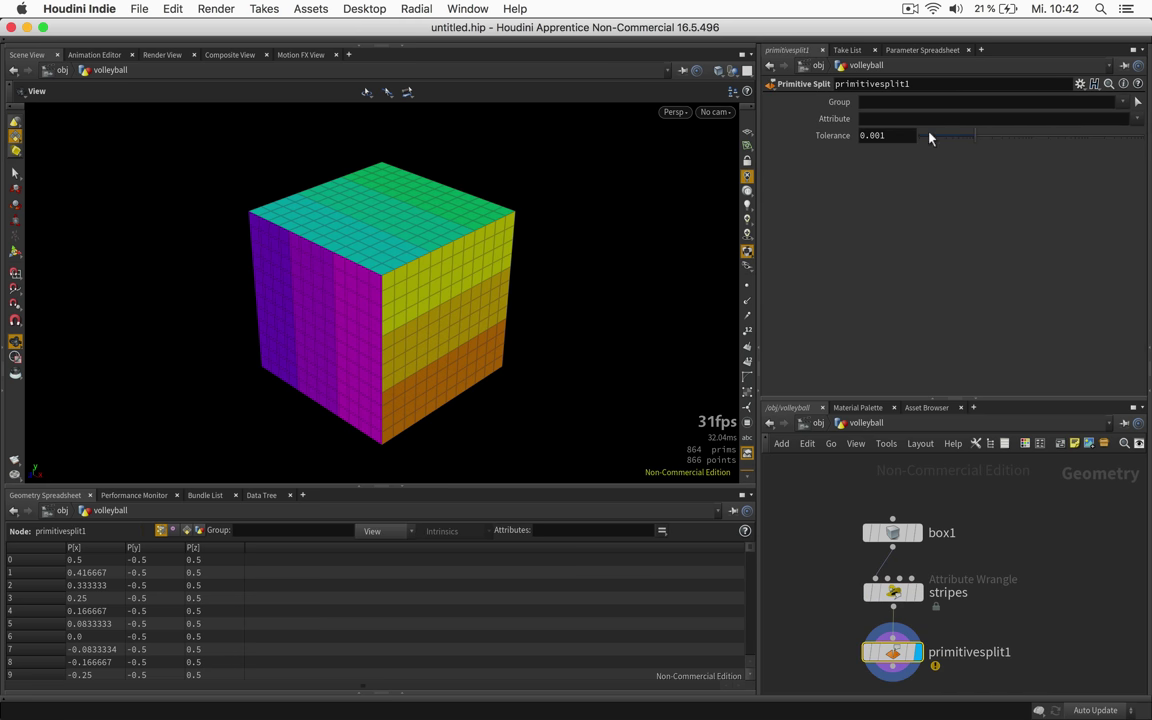
click(886, 119)
text(Cd)
key(Return)
drag(1037, 599, 1045, 526)
Add an Exploded View node below primitivesplit1 and lower its Scale to about 0.28
key(Tab)
text(expl)
key(Return)
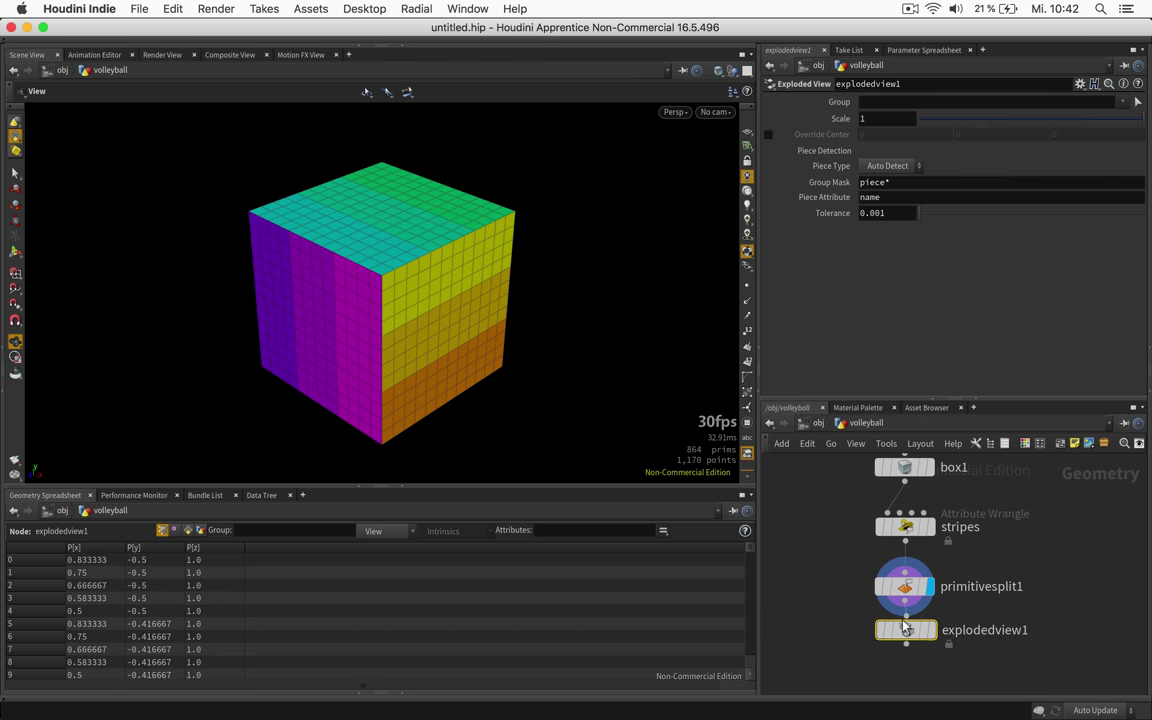
click(905, 645)
mouse_move(985, 118)
mouse_down()
mouse_move(1016, 116)
mouse_move(951, 113)
mouse_move(936, 129)
mouse_move(1001, 122)
mouse_move(949, 122)
mouse_move(982, 121)
mouse_up()
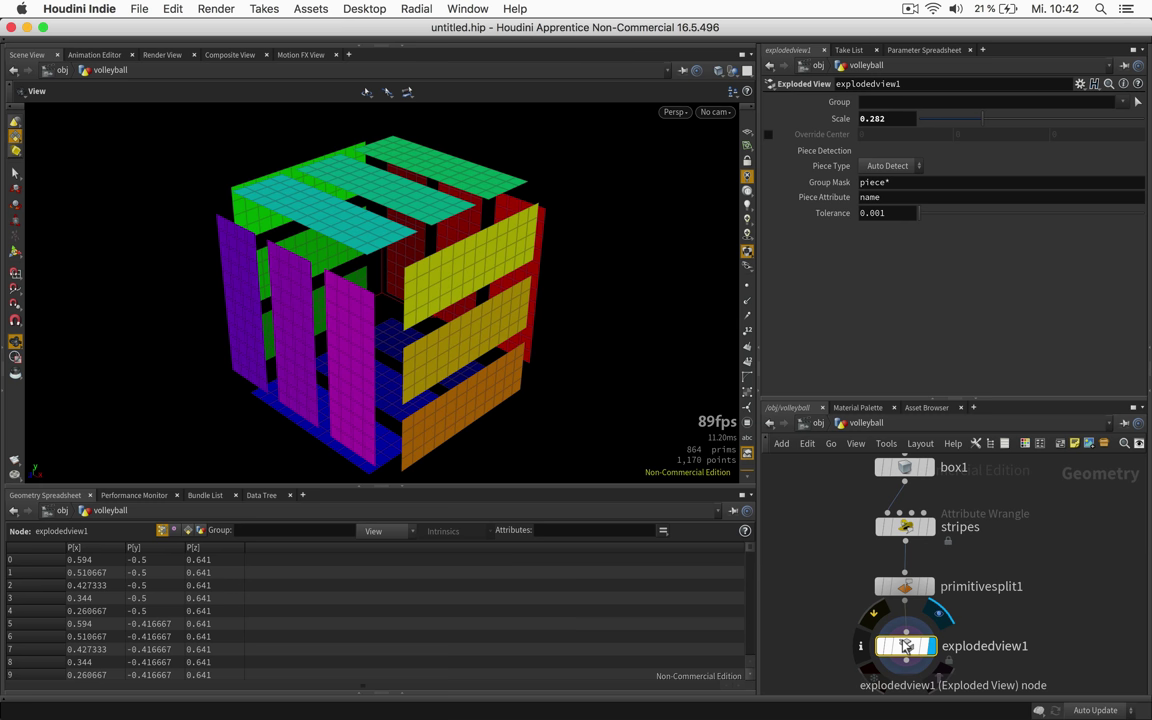
Delete explodedview1 and insert an Attribute Wrangle between stripes and primitivesplit1
key(Delete)
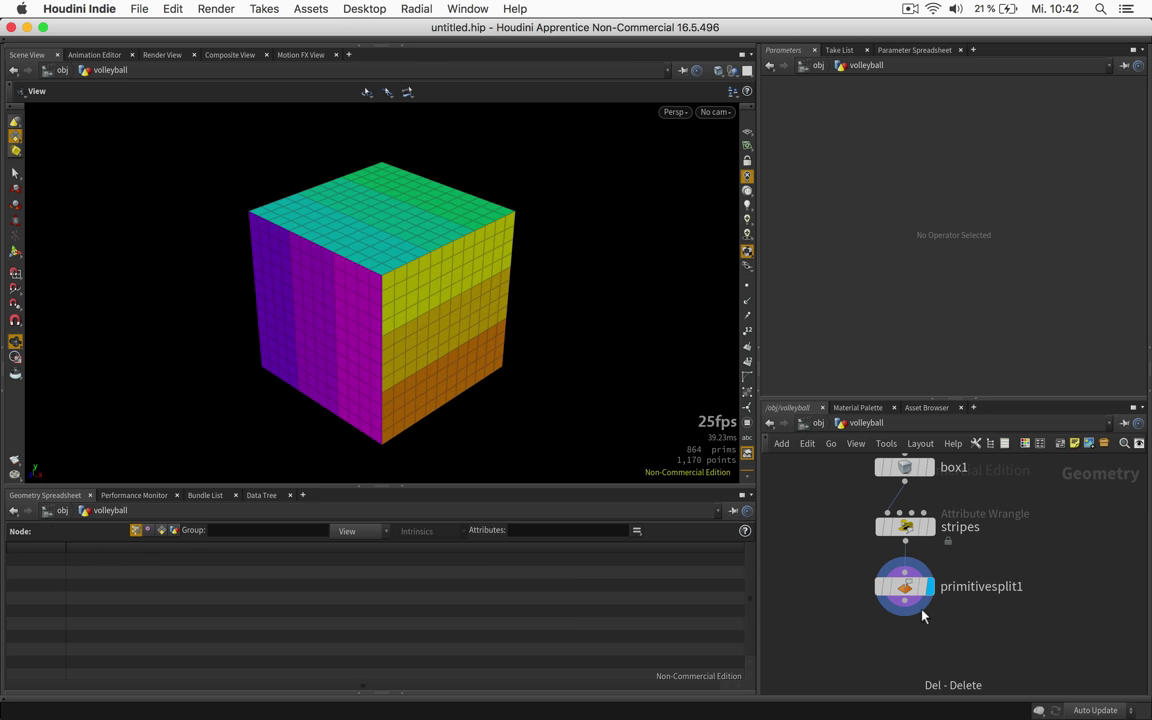
drag(905, 592, 907, 630)
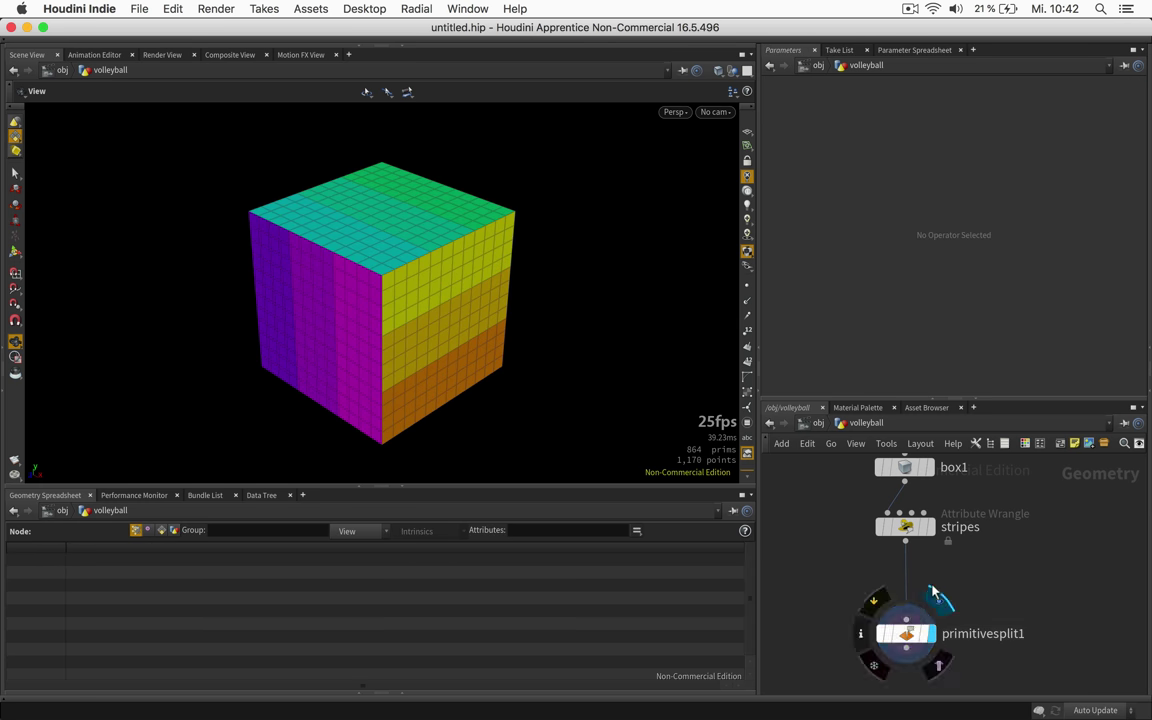
key(Tab)
text(aw)
key(Return)
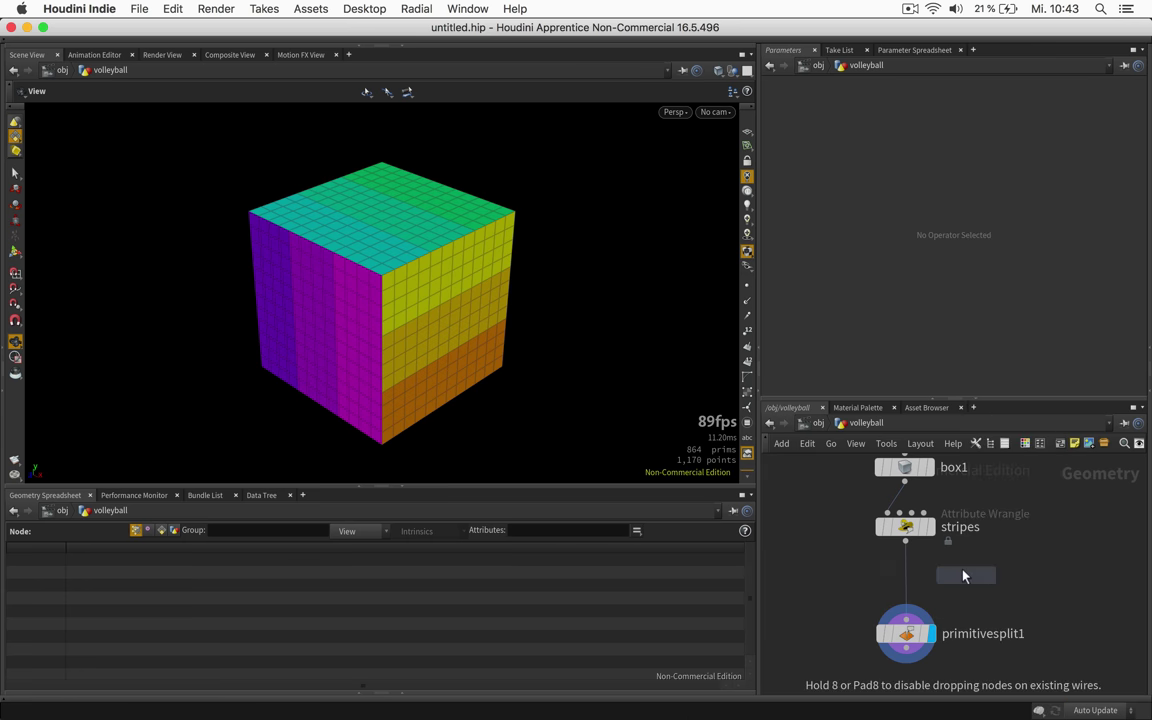
click(905, 572)
drag(905, 572, 905, 588)
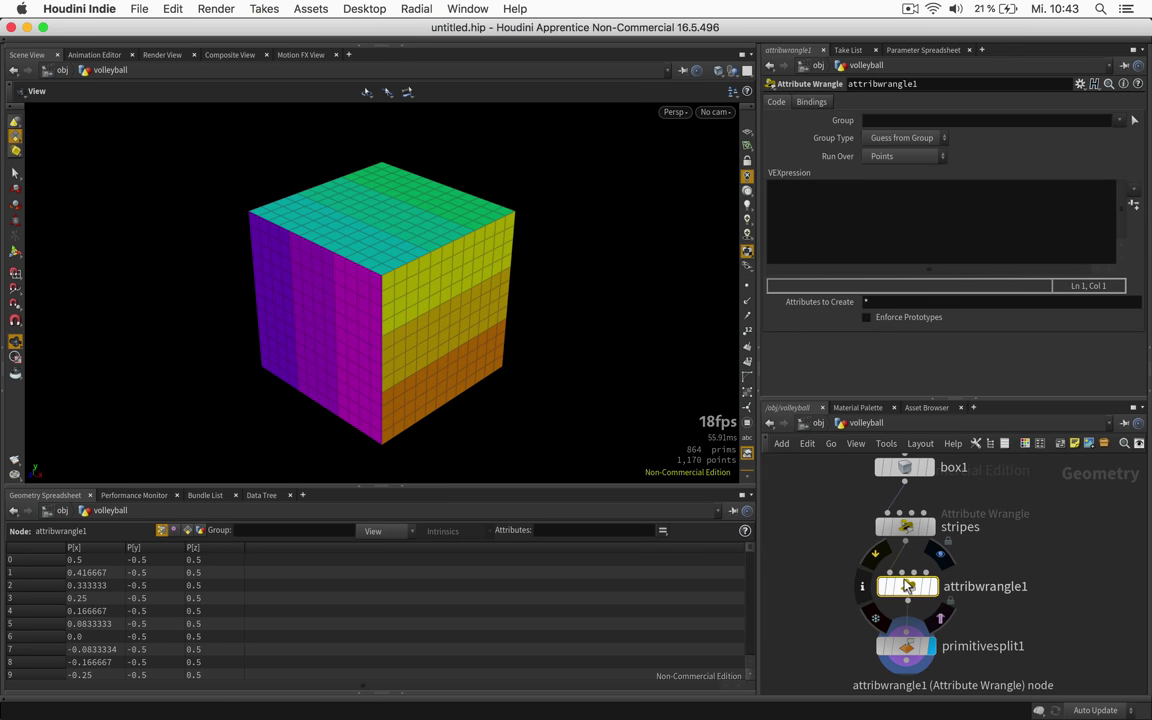
Rename the wrangle 'spherify' and give it the code @P = normalize(@P);
double_click(967, 584)
text(spherify)
key(Return)
click(880, 220)
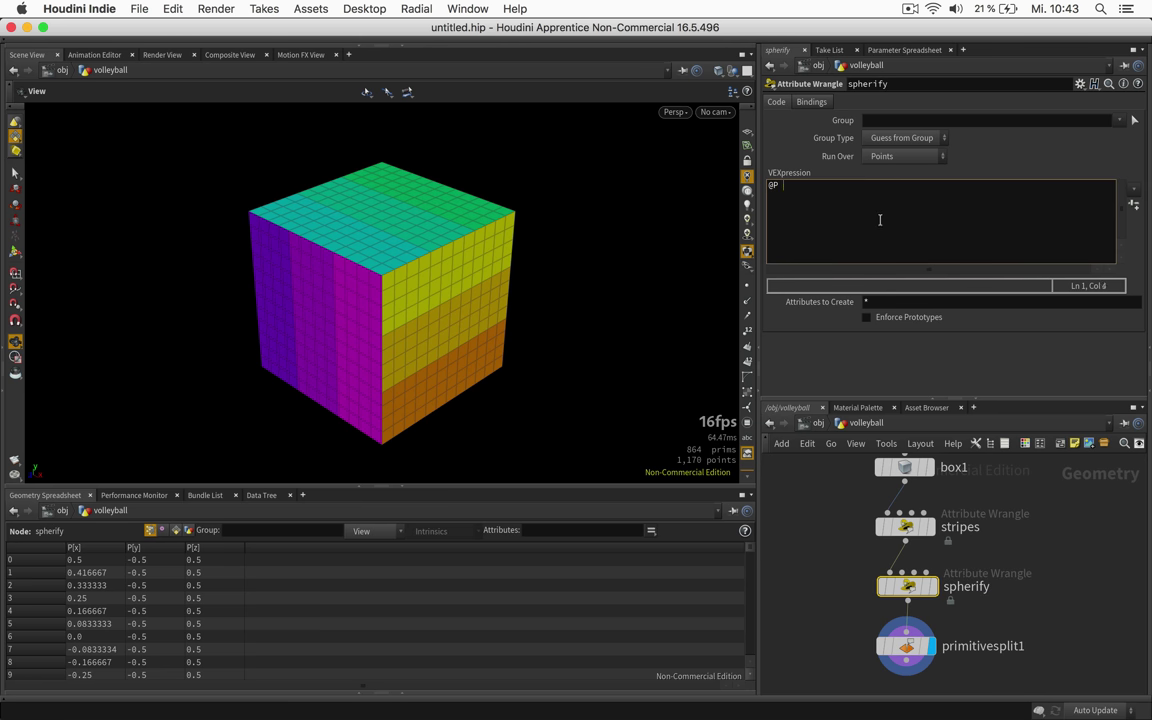
text(@P = normalize(@P);)
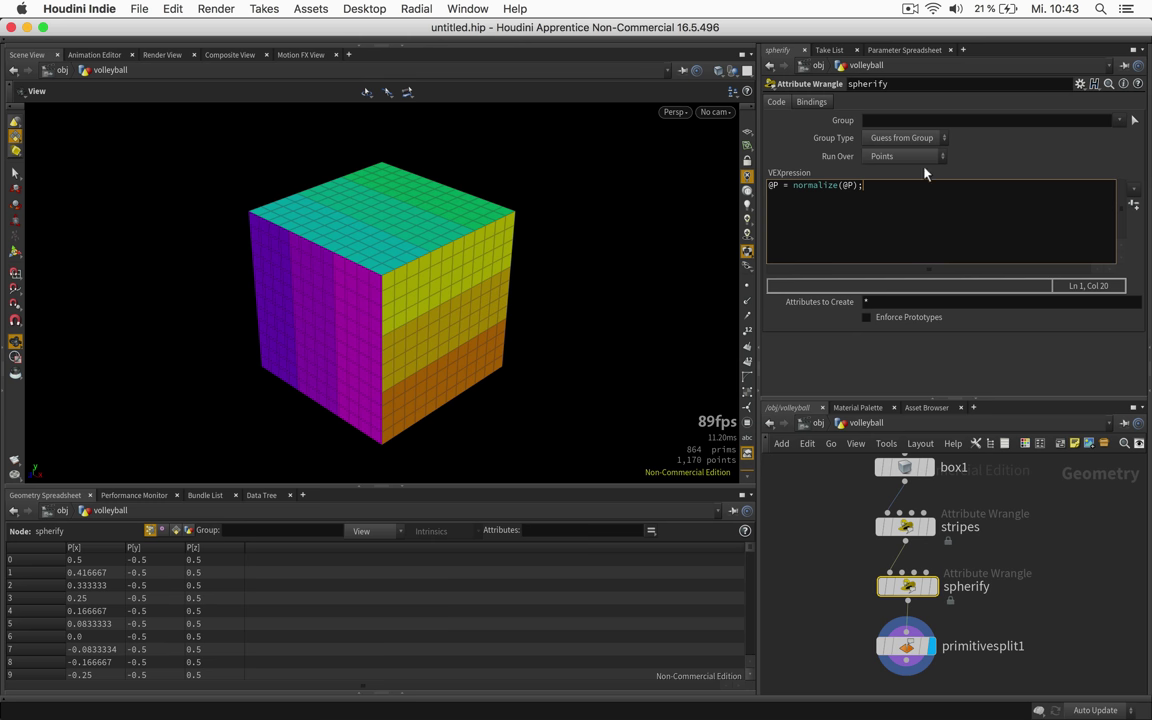
click(980, 162)
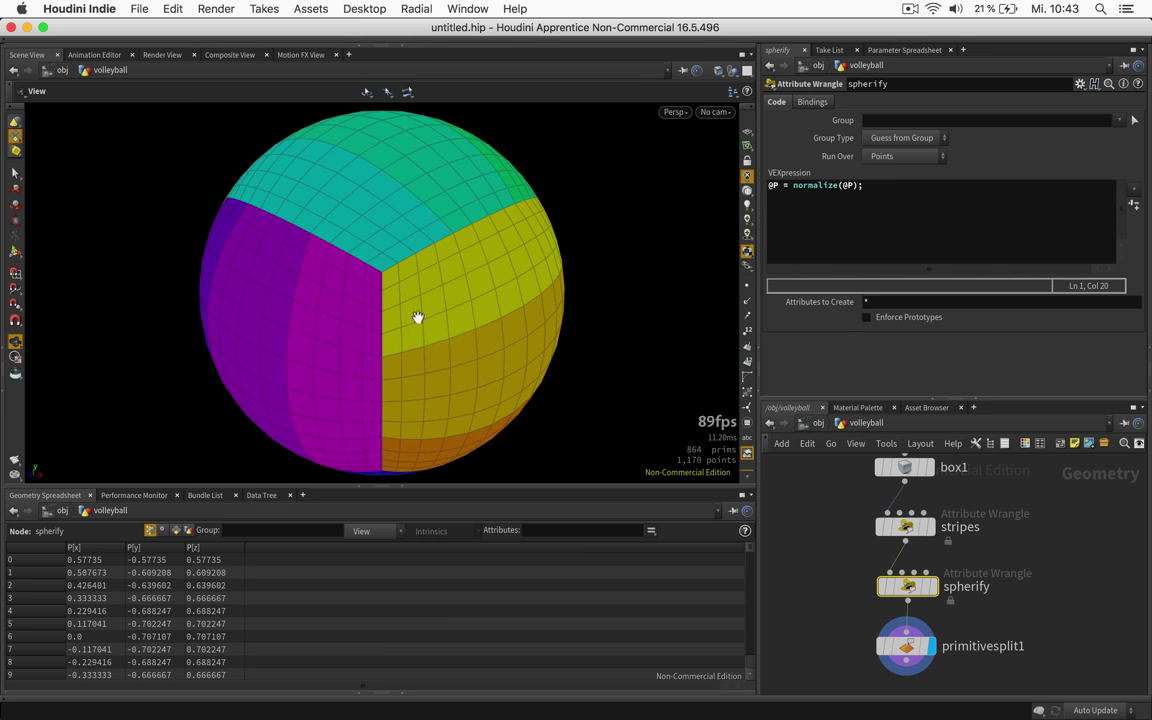
right_drag(414, 316, 342, 337)
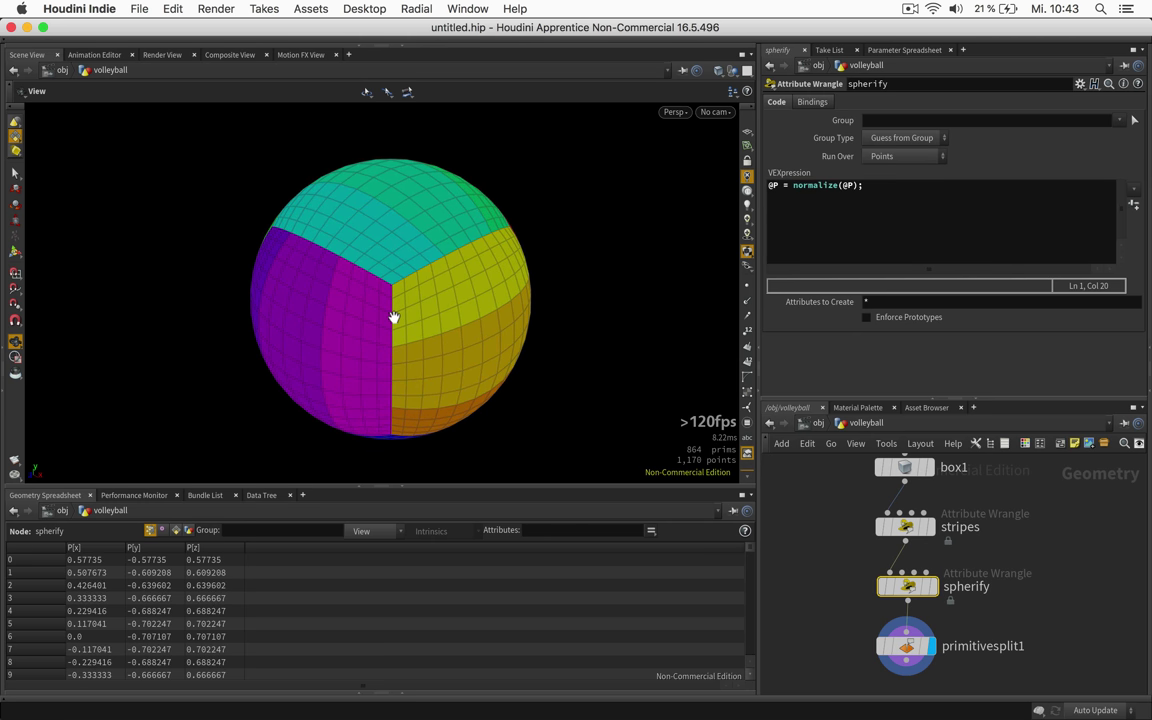
Add a line 'float size = chf('size');' above normalize and create the Size spare parameter
click(883, 187)
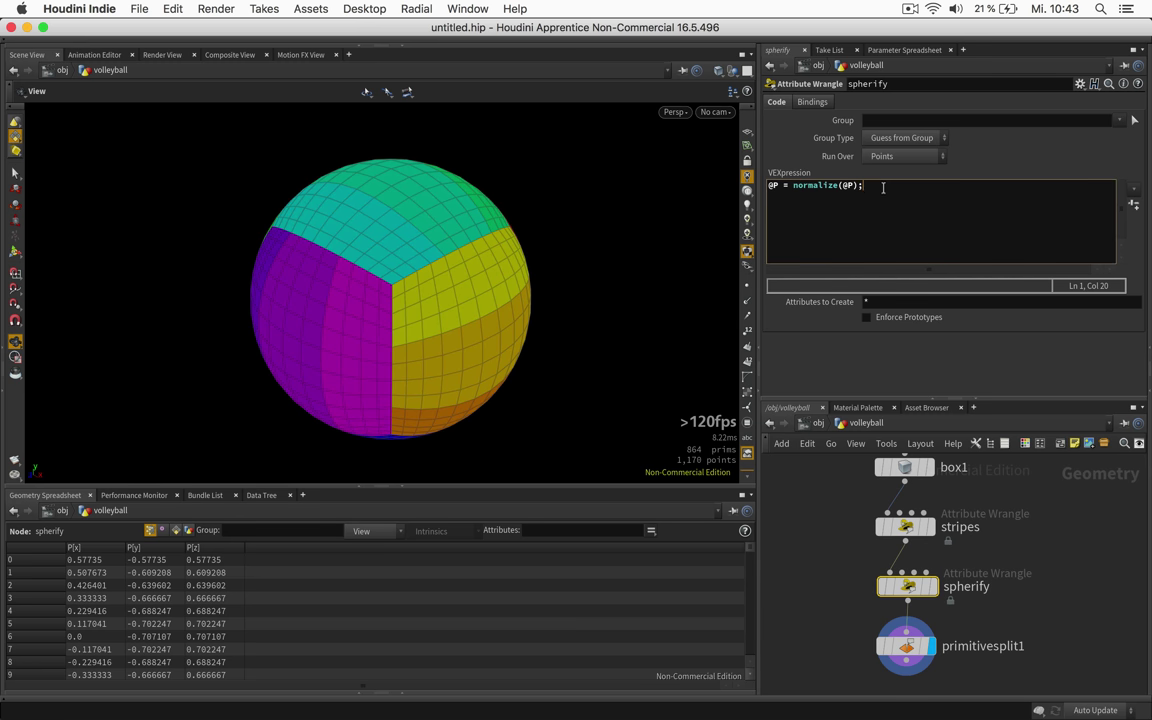
click(769, 187)
key(Return)
text(chf())
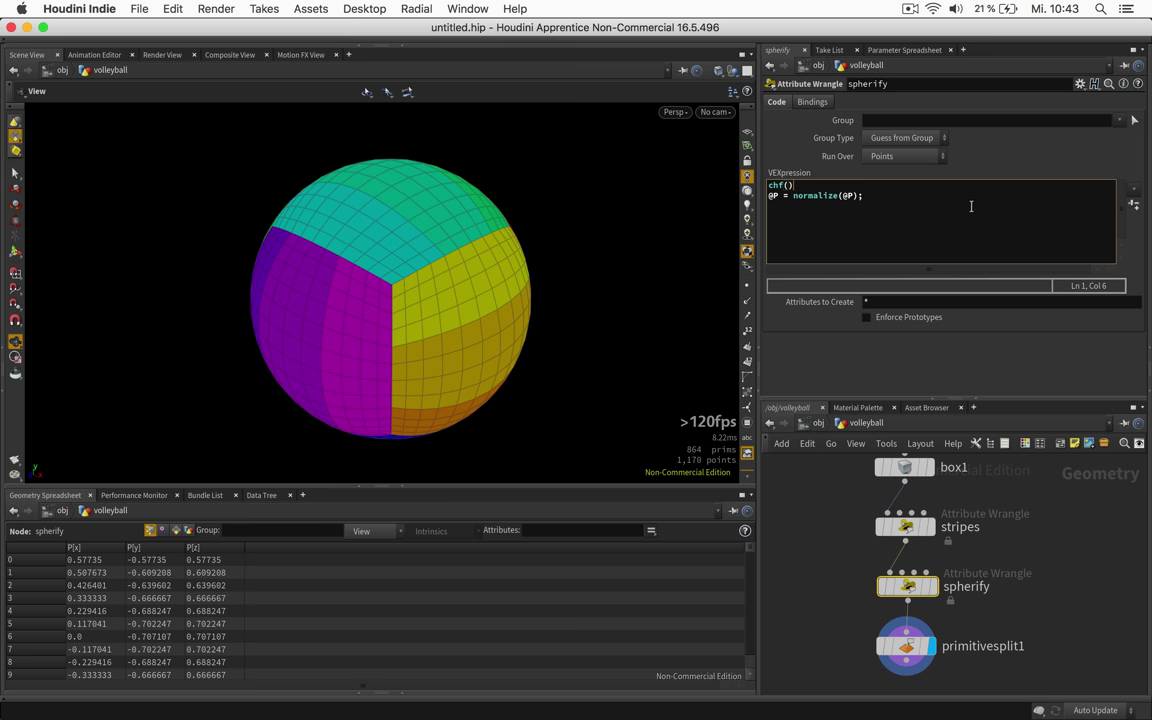
key(BackSpace)
key(BackSpace)
key(BackSpace)
key(BackSpace)
key(BackSpace)
text(float size = chf('');)
key(Left)
key(Left)
text('sife)
key(BackSpace)
text(z)
click(1134, 204)
drag(943, 341, 1064, 341)
Multiply the size by 0.5, add @P *= size;, and set Size to 0.65
click(886, 185)
text(* )
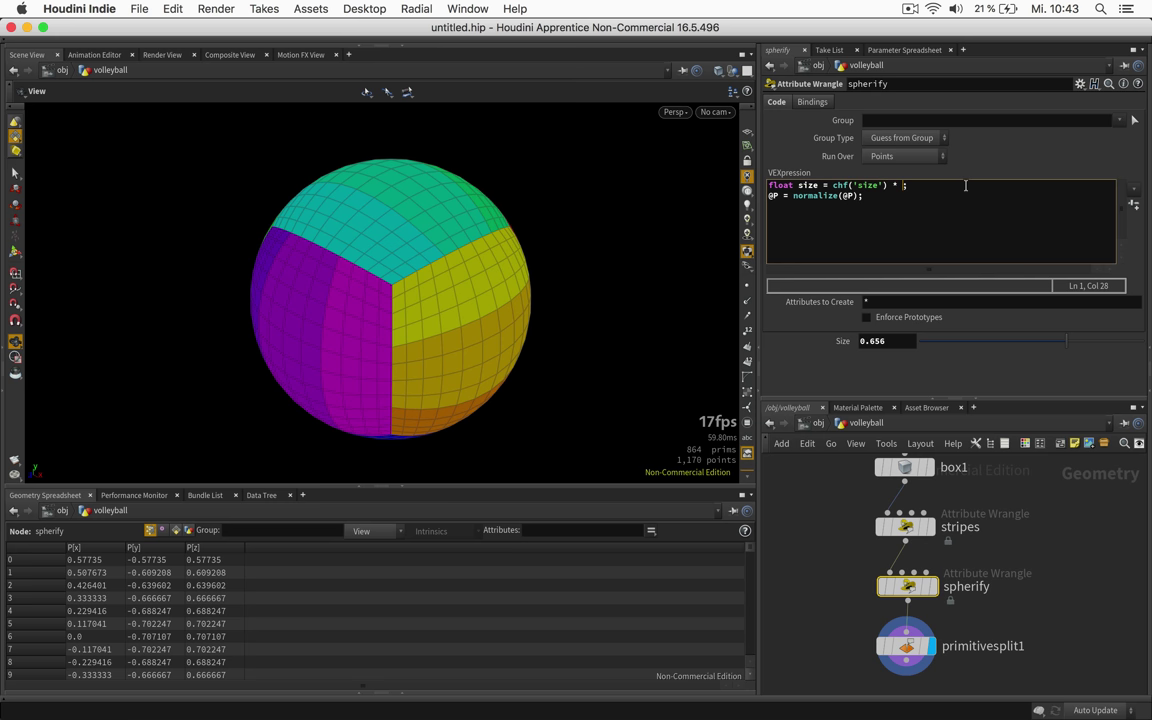
text(0.5)
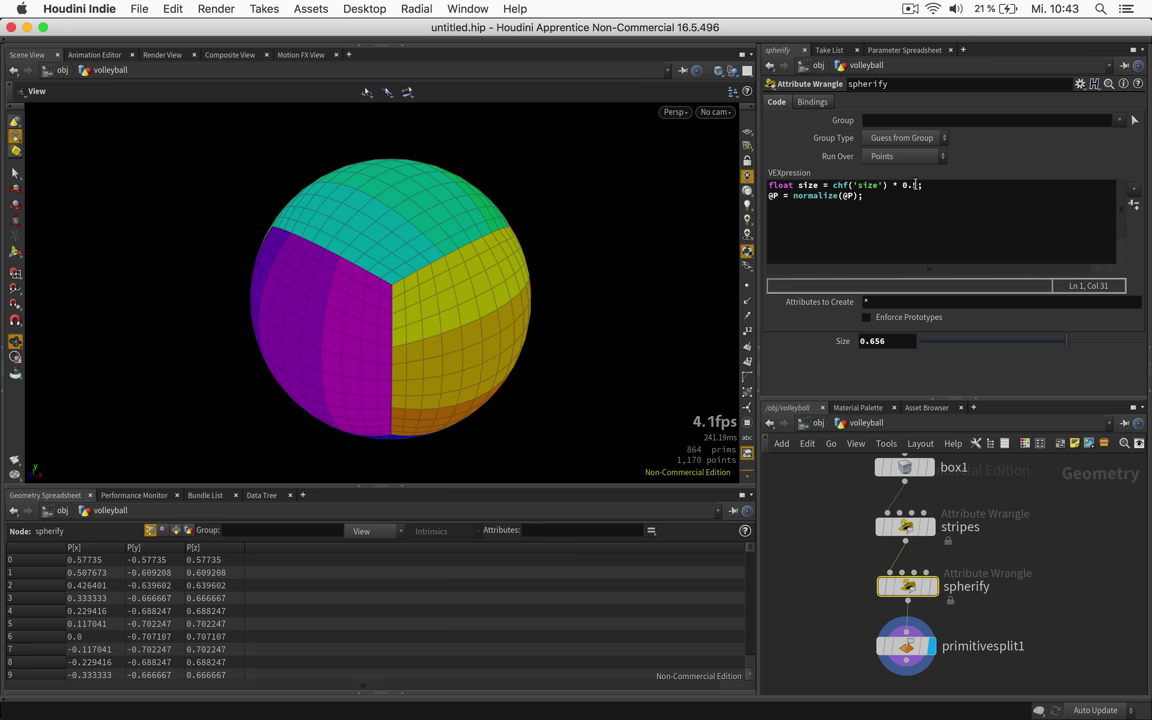
click(882, 195)
key(Return)
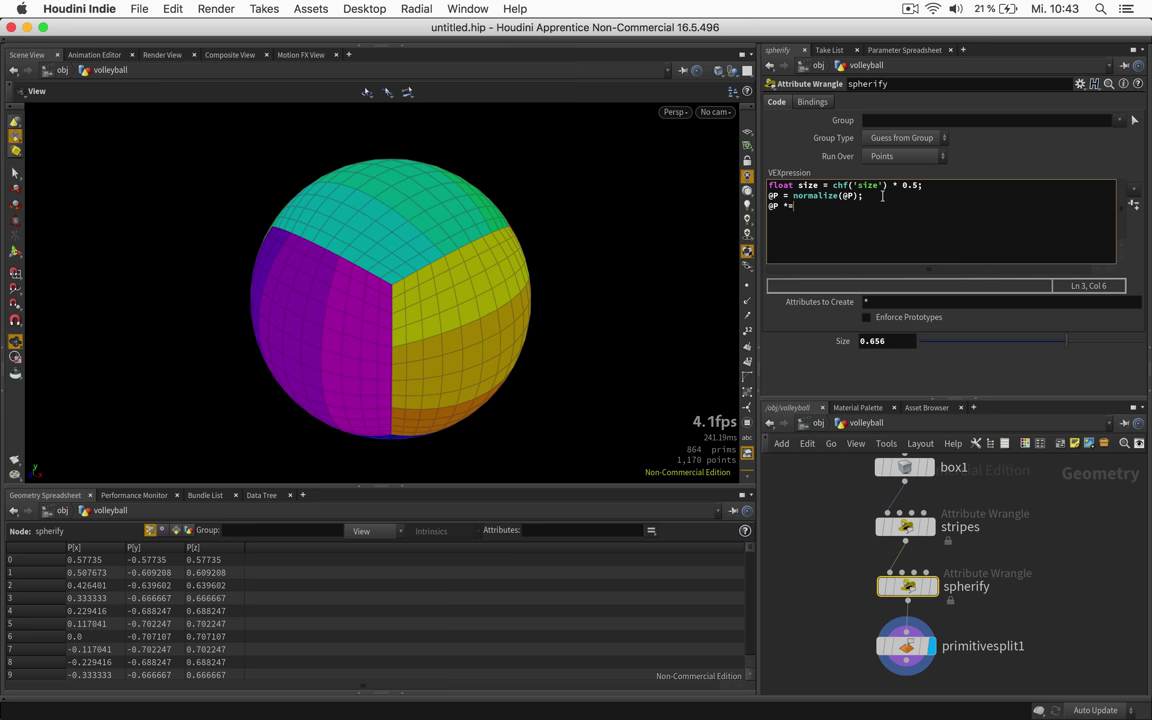
text(@P *= size;)
click(996, 145)
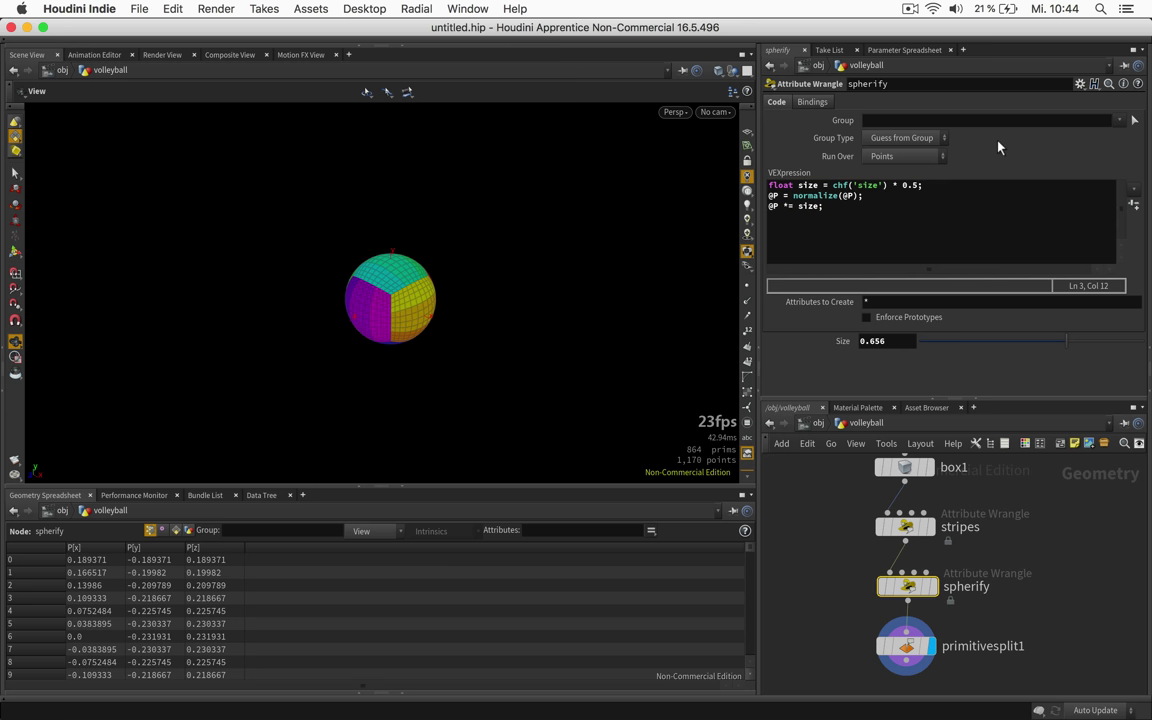
key(BackSpace)
key(Return)
right_drag(365, 303, 571, 290)
right_drag(473, 285, 640, 330)
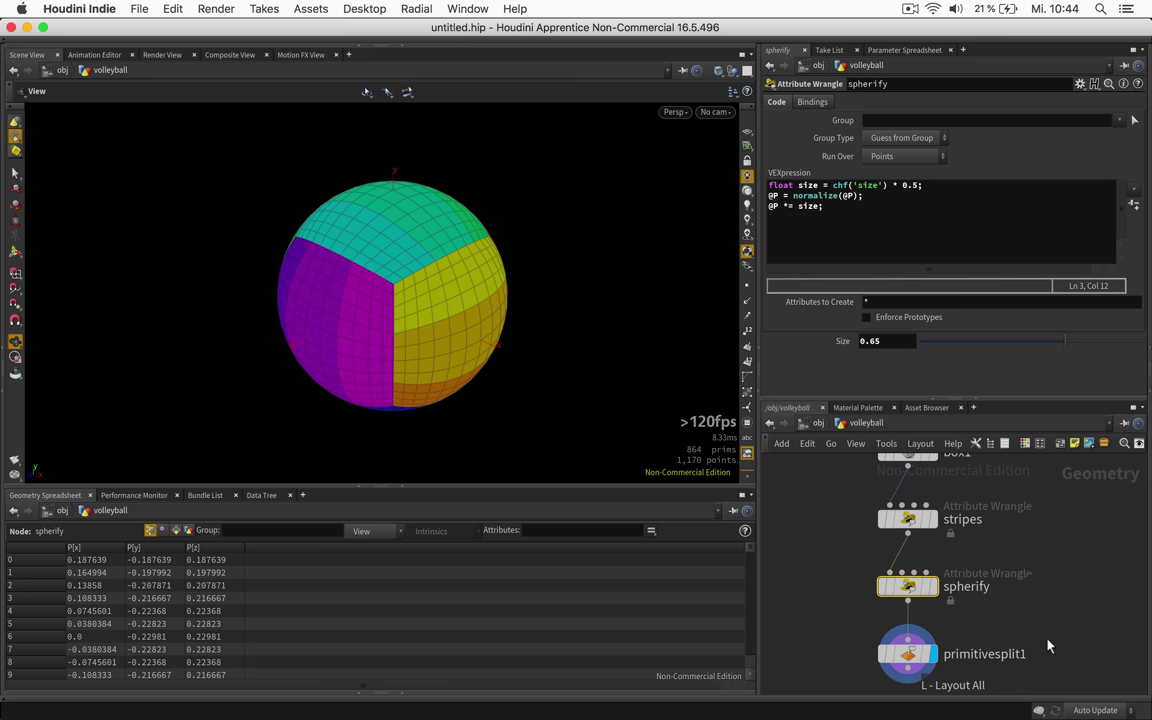
Wire a PolyExtrude node below primitivesplit1
drag(1035, 608, 1056, 516)
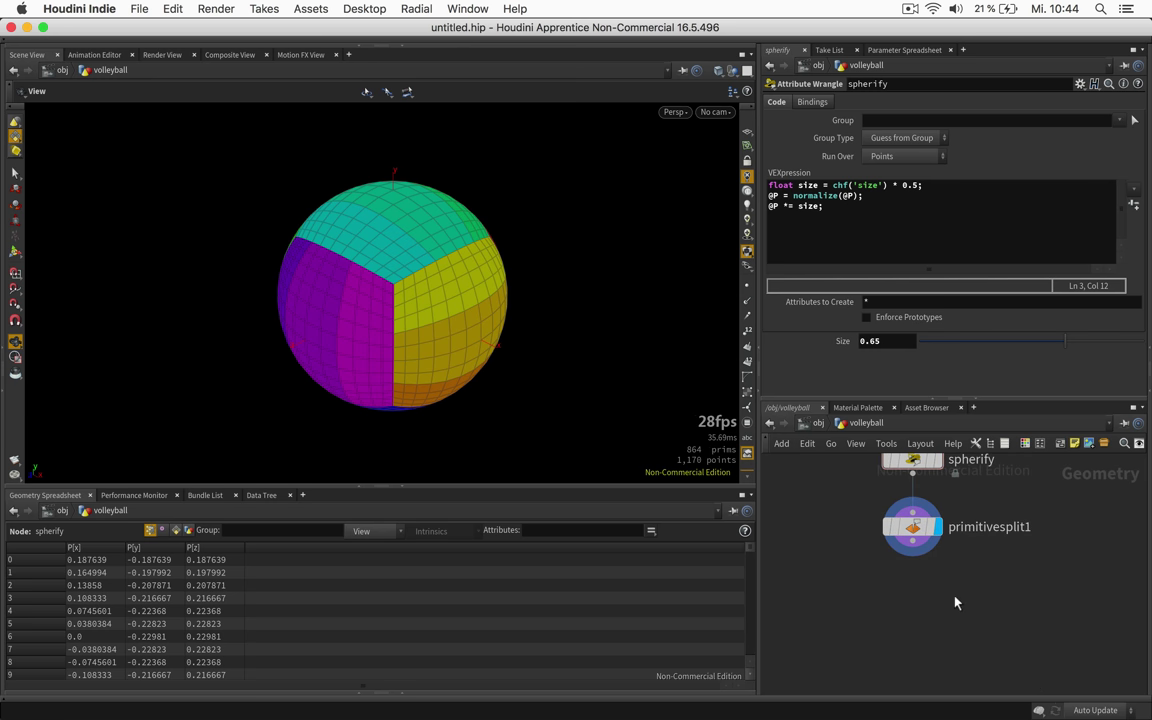
click(912, 545)
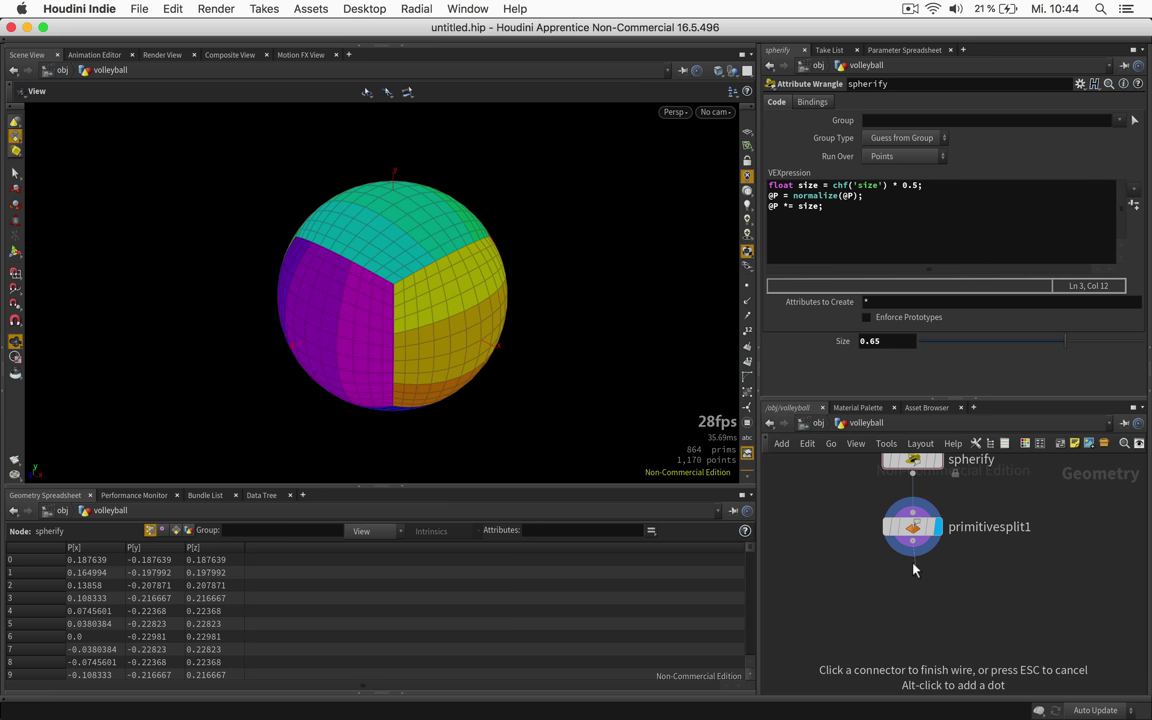
click(913, 570)
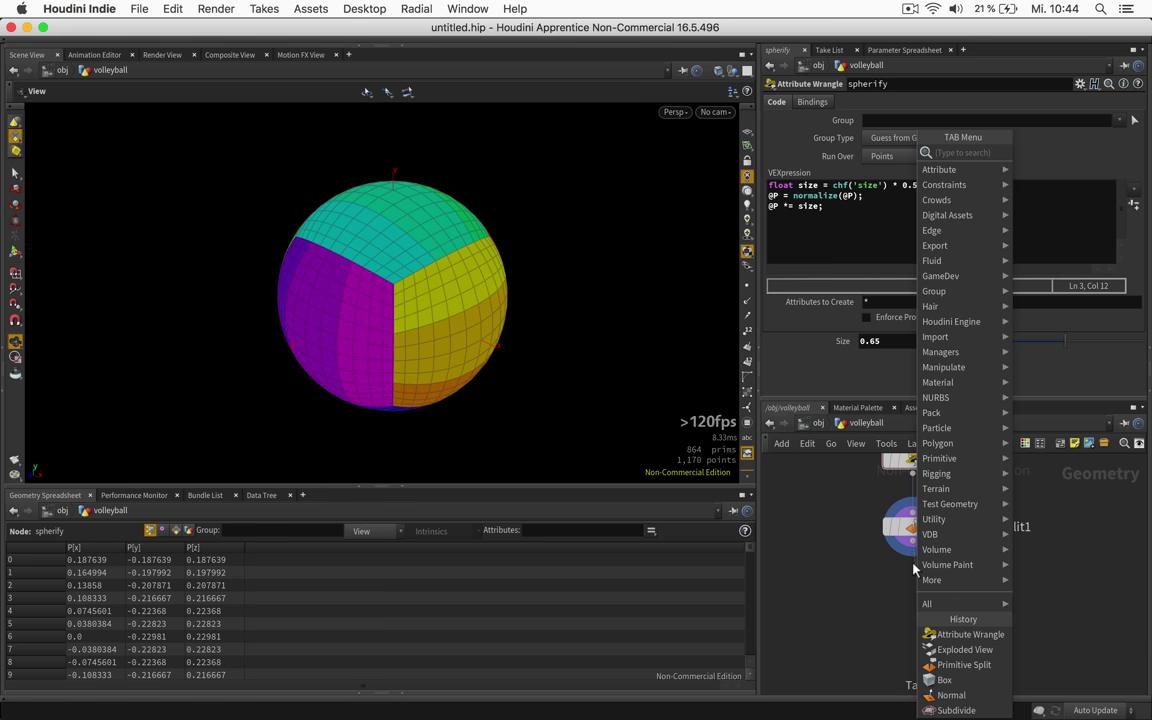
text(polye)
key(Return)
click(930, 586)
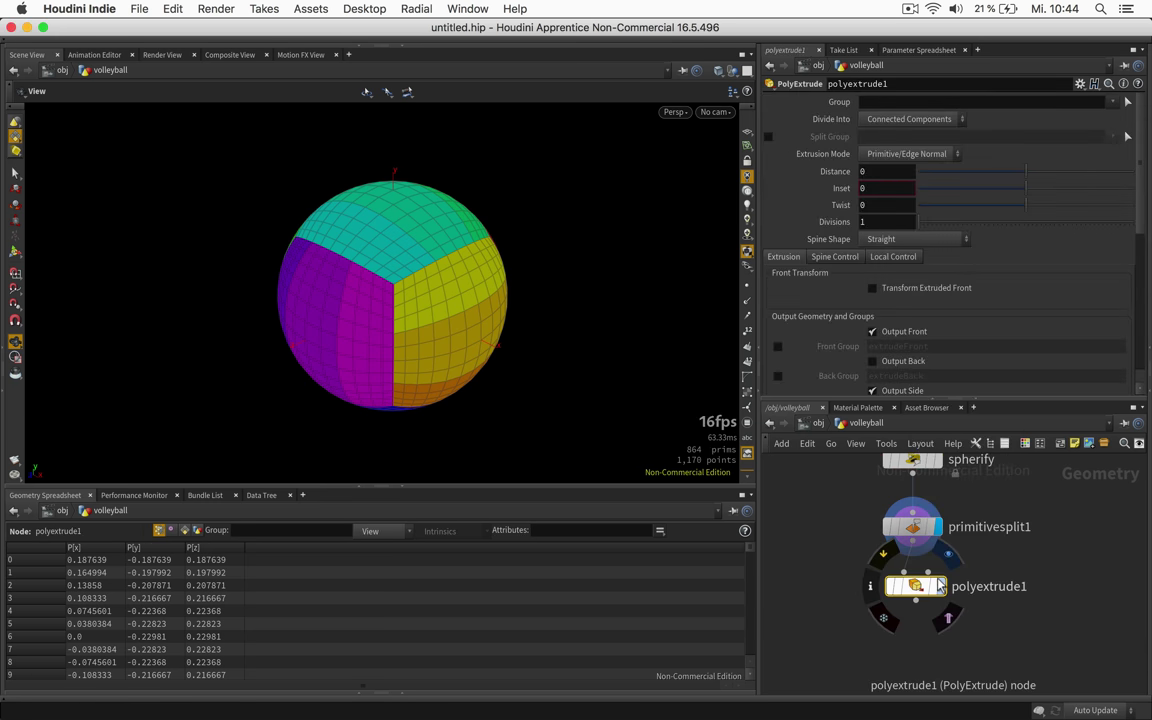
Set polyextrude1's Distance to 0.02 and Inset to 0.01
click(1030, 172)
drag(1032, 183, 1026, 181)
drag(520, 240, 434, 186)
drag(873, 171, 885, 172)
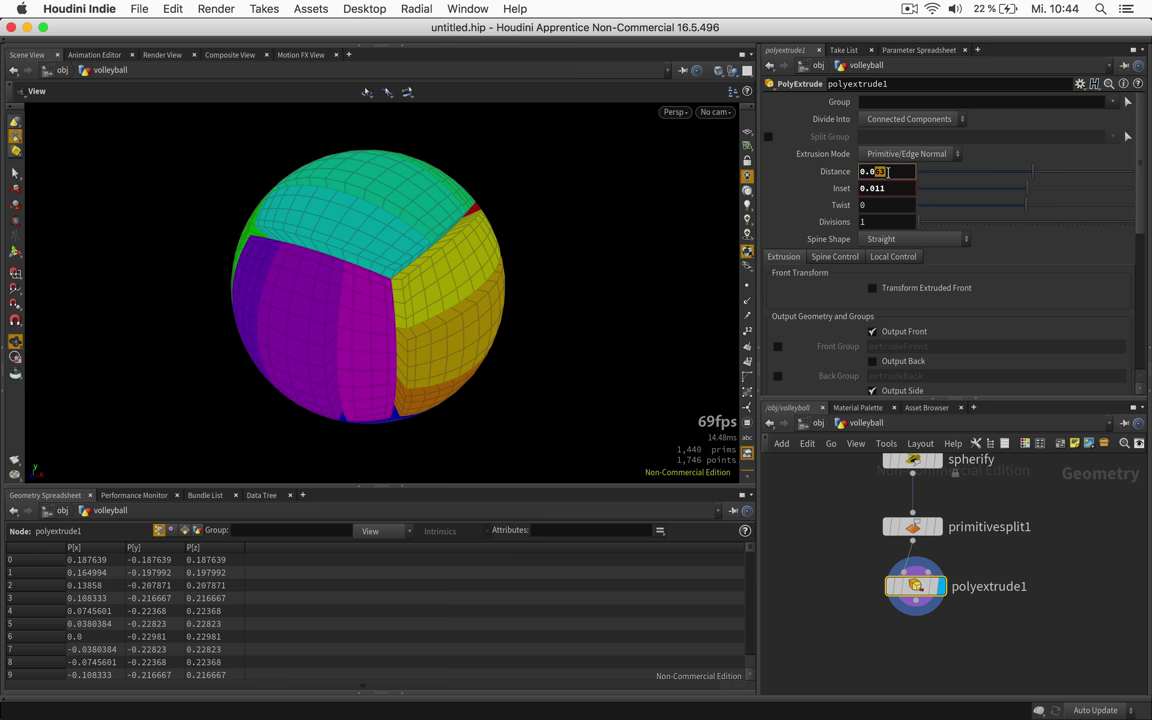
text(2)
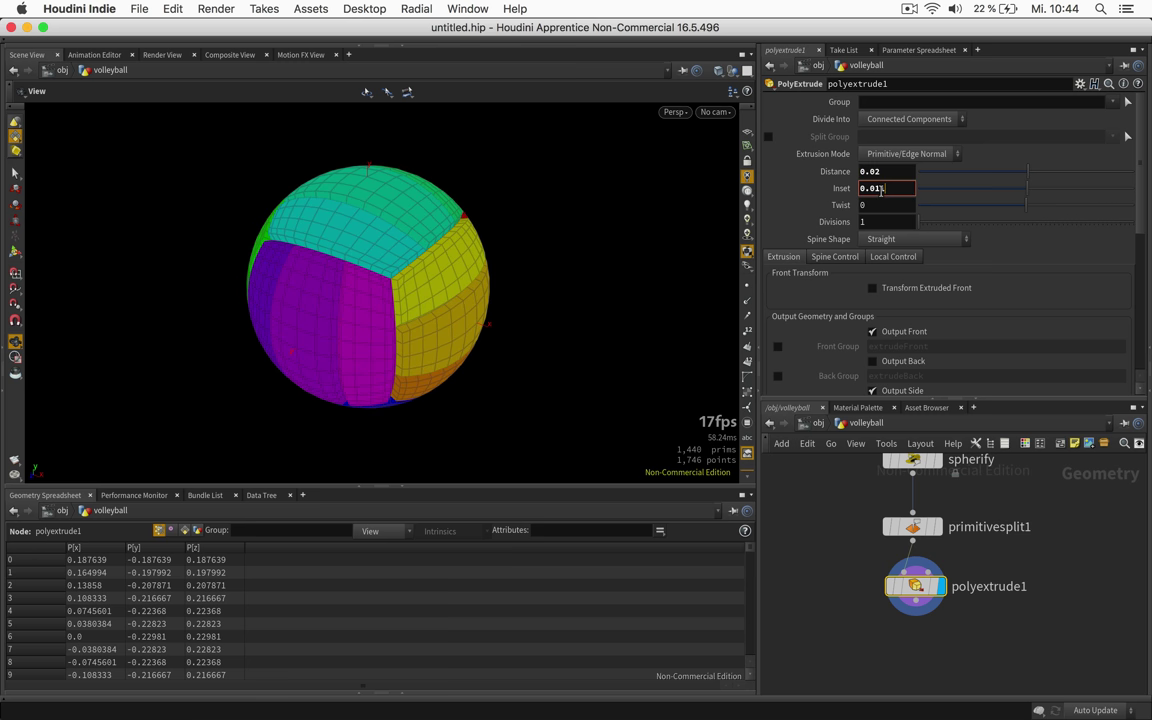
mouse_move(393, 262)
mouse_down()
mouse_move(363, 252)
mouse_move(381, 262)
mouse_up()
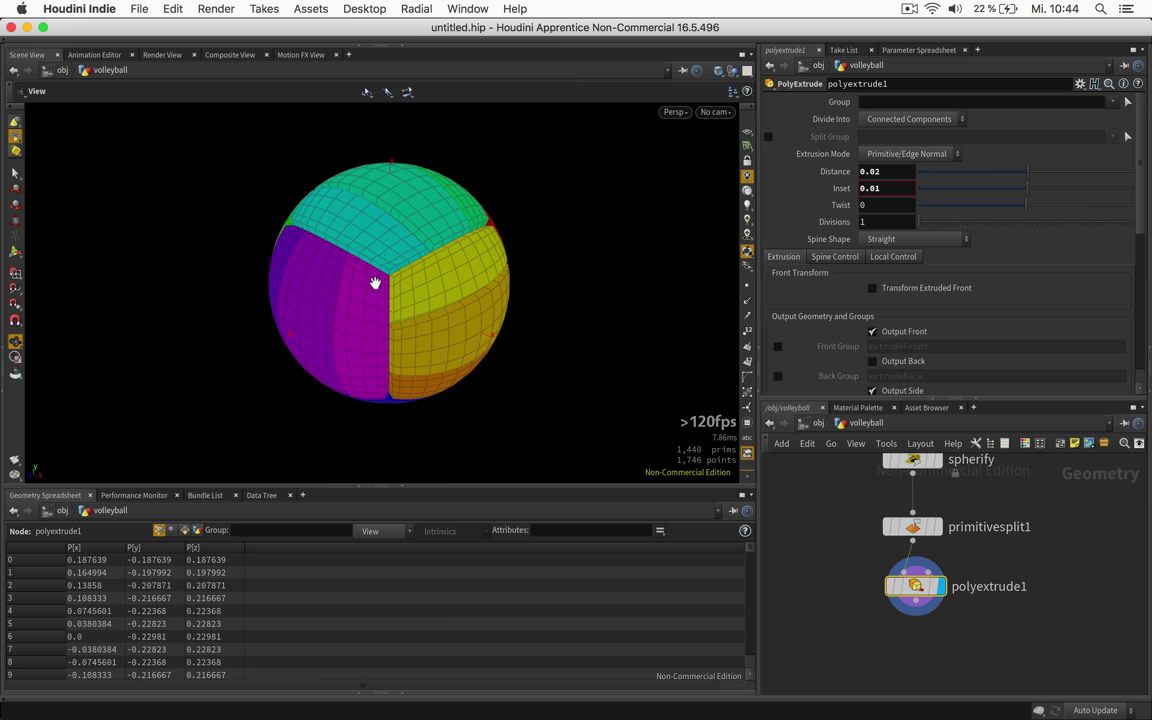
right_drag(379, 284, 437, 273)
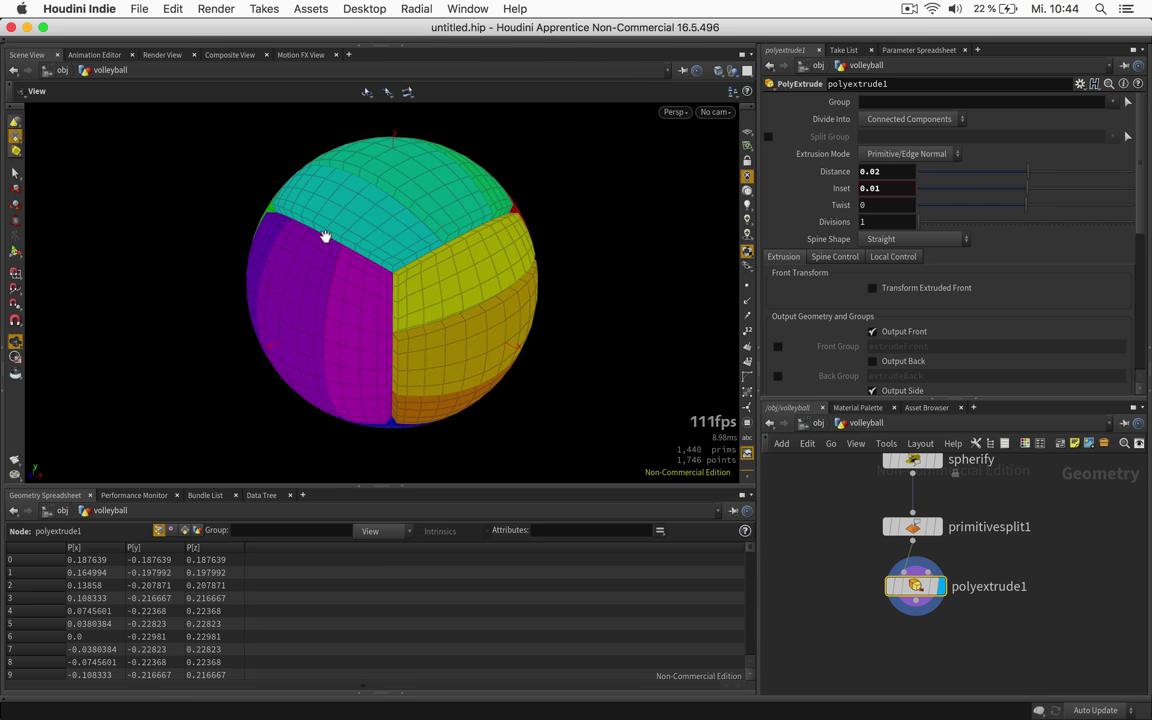
Add a Subdivide node after polyextrude1
click(916, 606)
key(Tab)
text(sub)
key(Return)
click(918, 640)
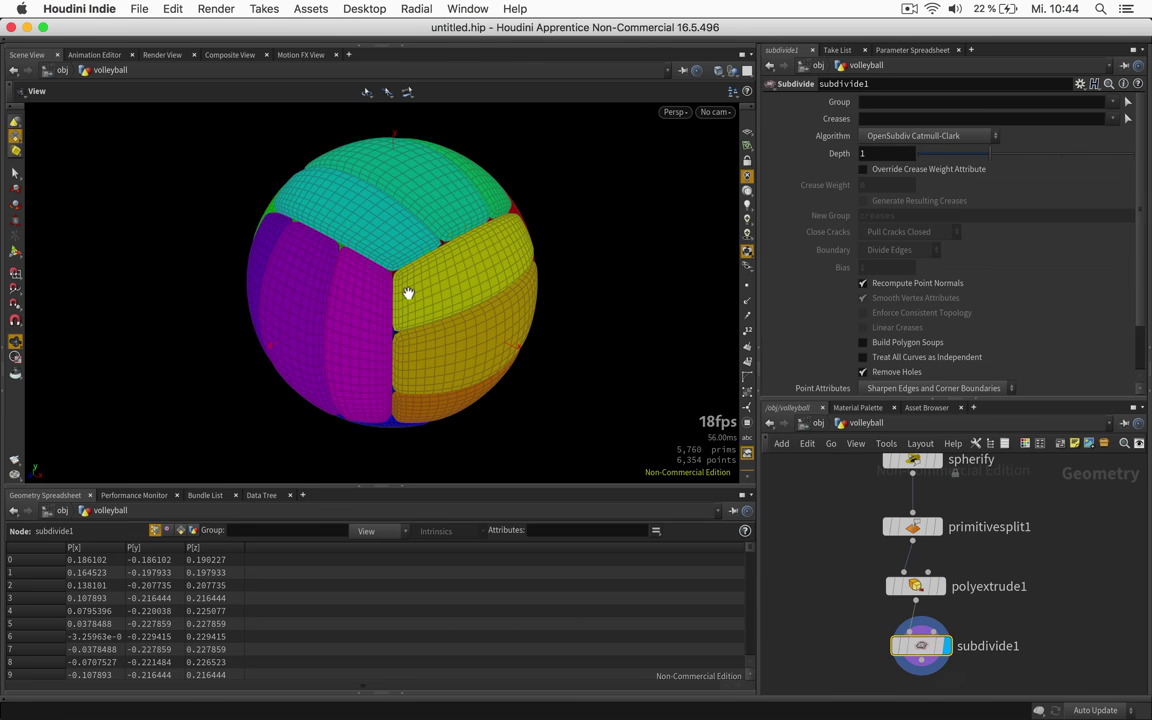
scroll(377, 262, up, 4)
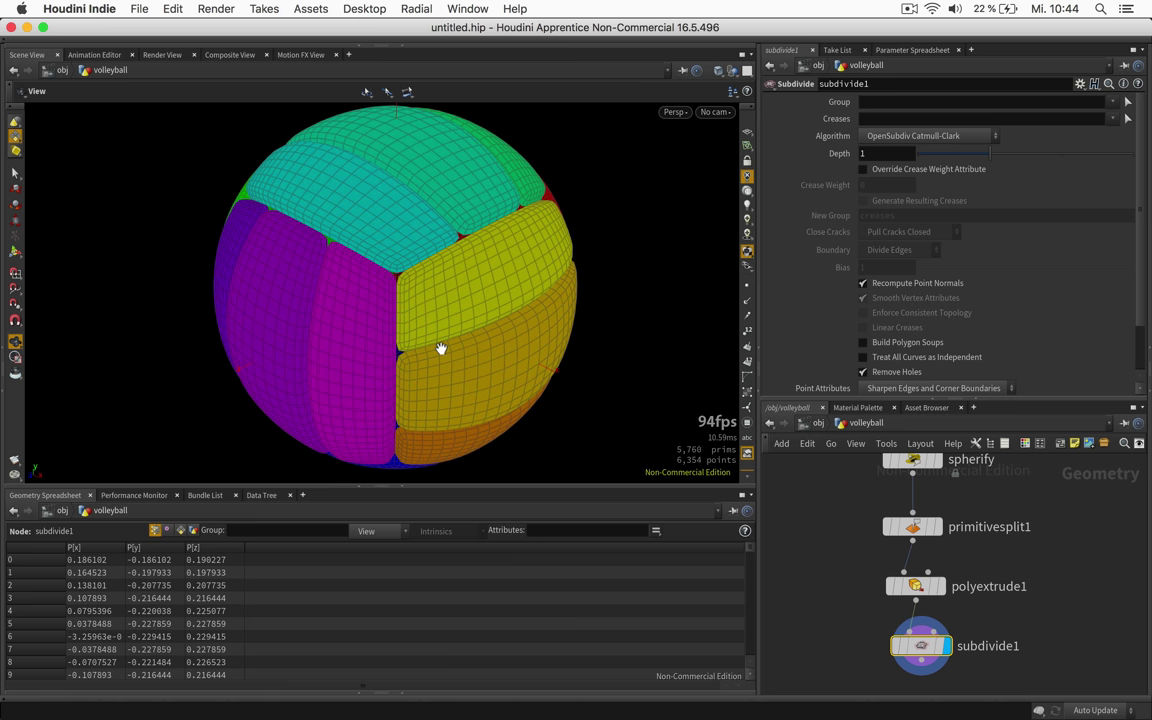
drag(1028, 612, 1036, 550)
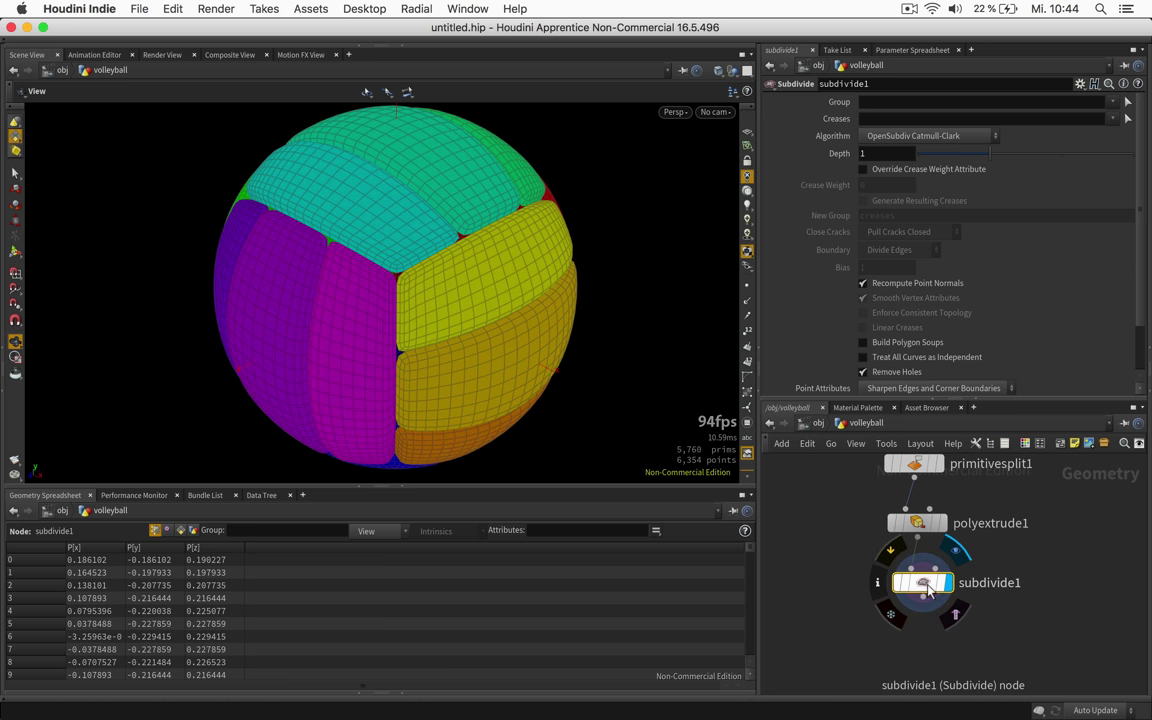
Insert a Fuse node on the wire between polyextrude1 and subdivide1
drag(922, 588, 922, 633)
key(Tab)
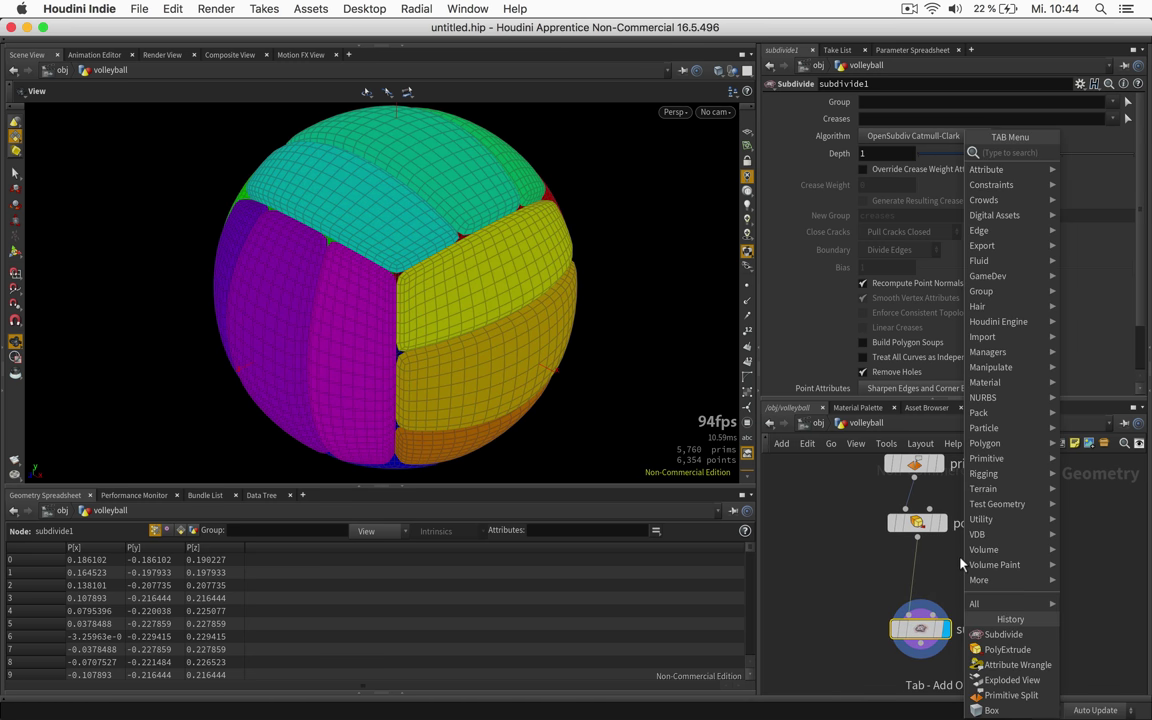
text(fuse)
key(Return)
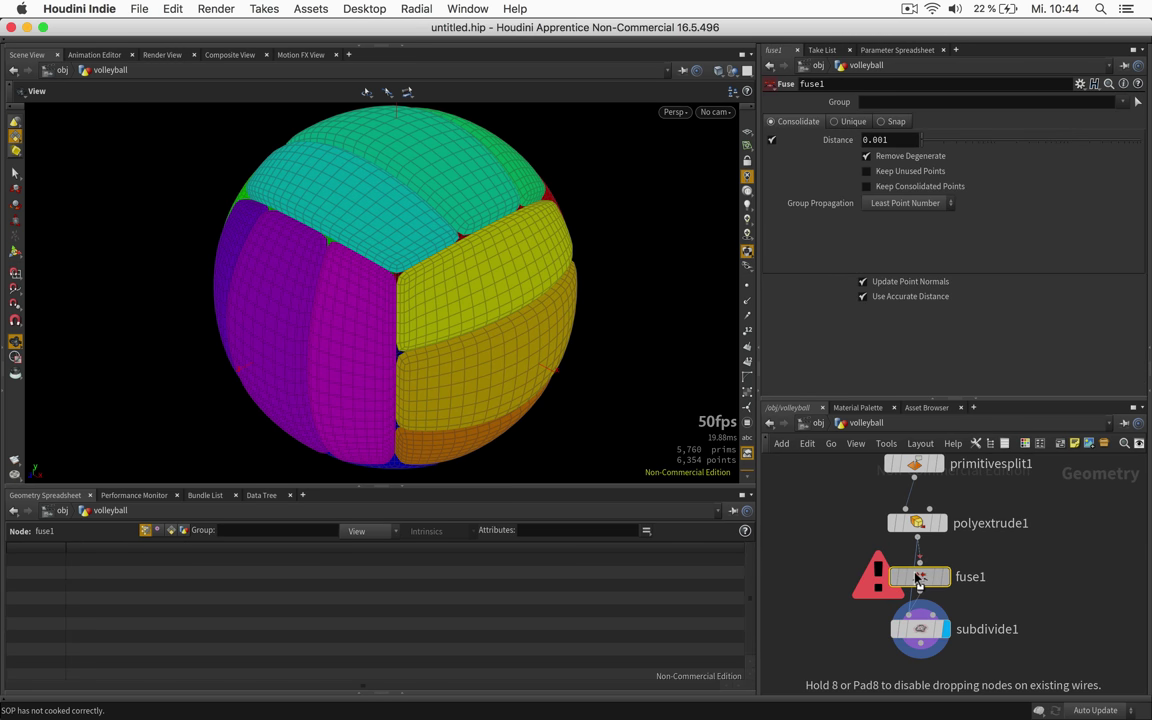
click(915, 580)
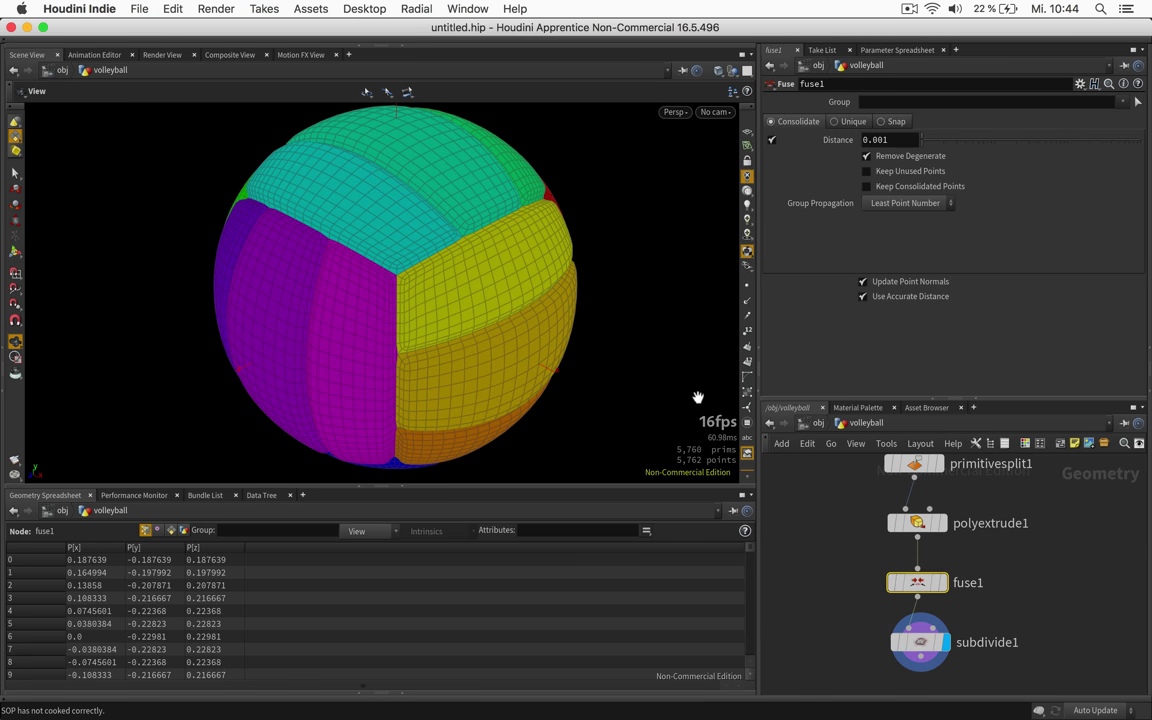
middle_drag(1077, 666, 1072, 617)
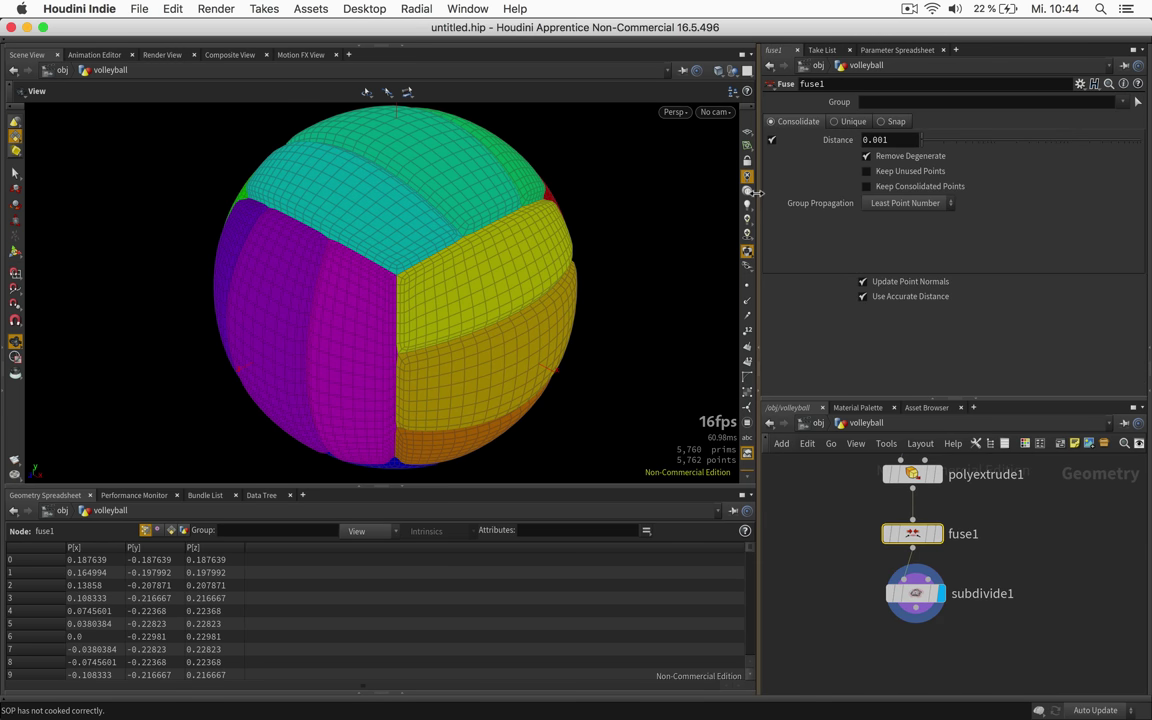
drag(448, 229, 400, 320)
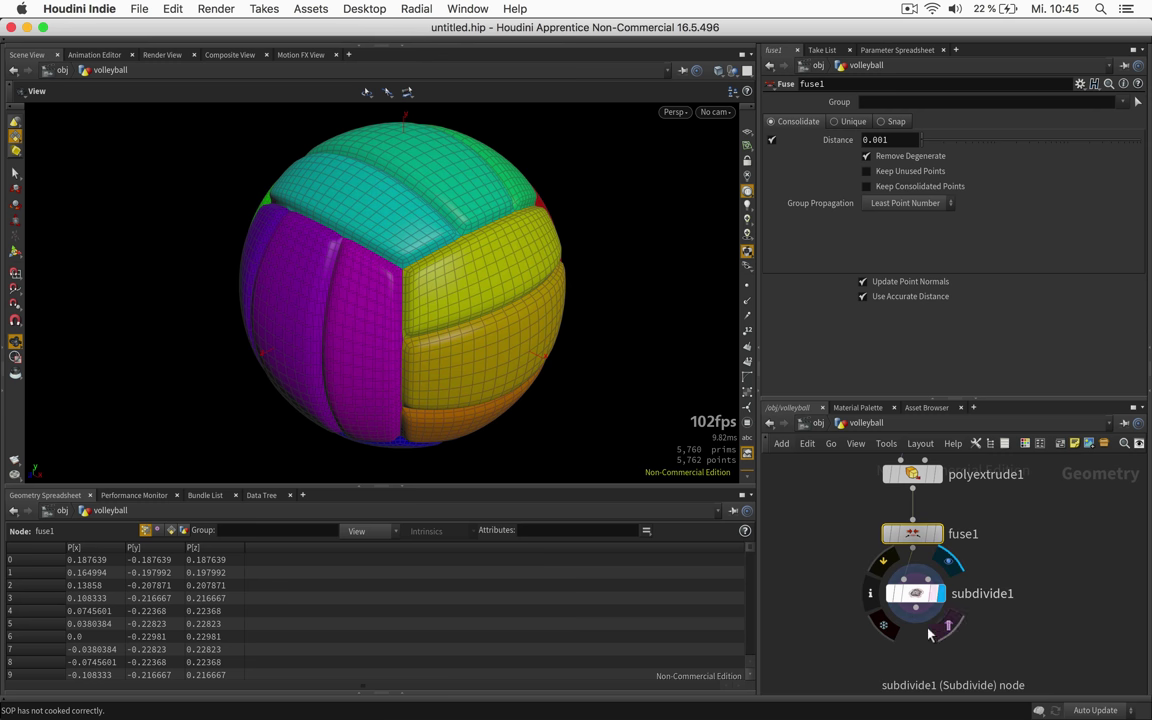
Add a Normal node after subdivide1, display it, and tidy and frame the network
click(914, 623)
key(Tab)
text(normal)
key(Return)
click(914, 650)
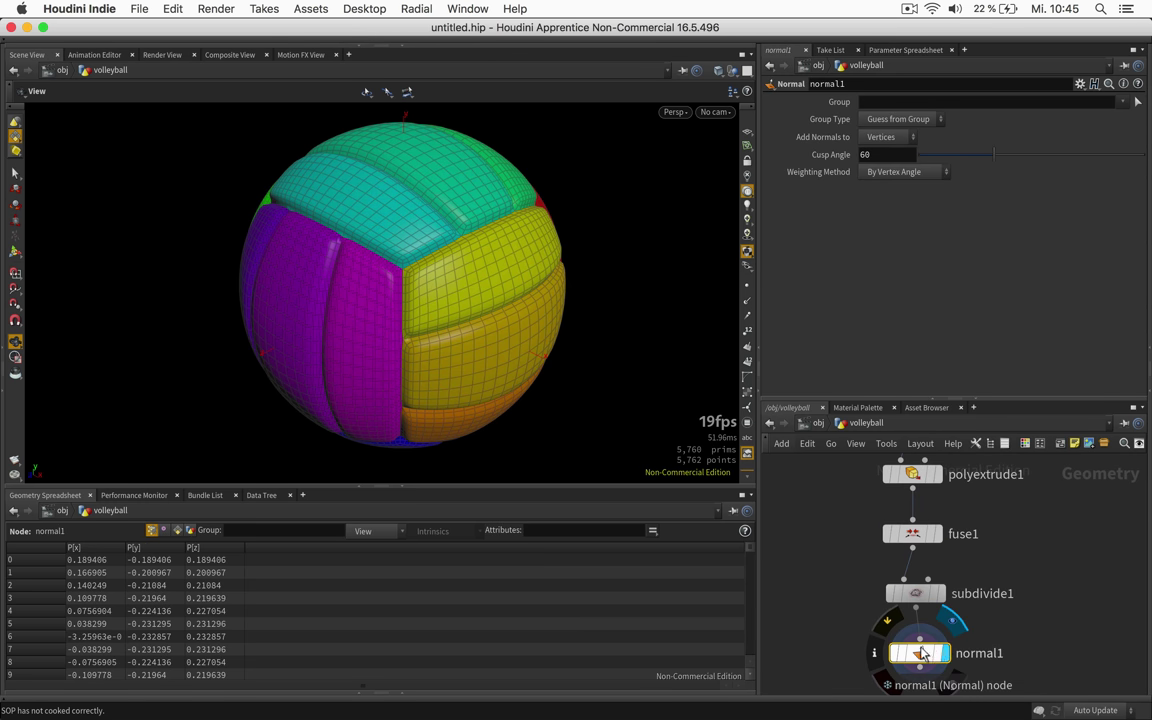
click(942, 652)
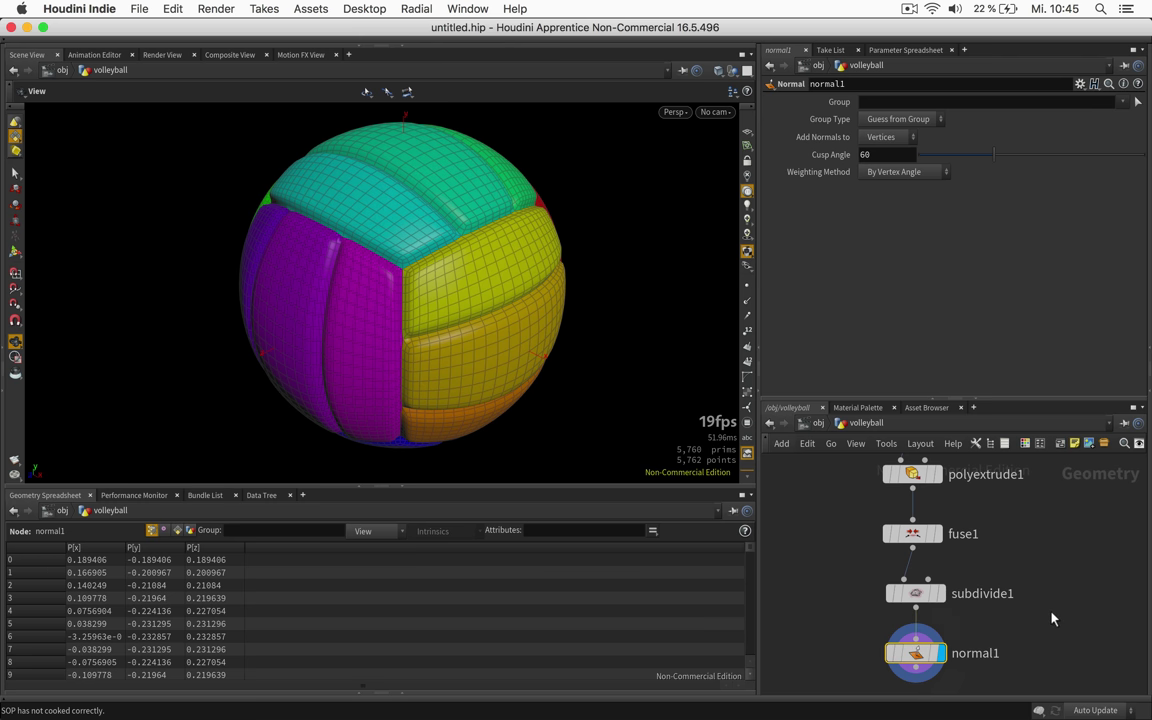
scroll(1052, 620, up, 1)
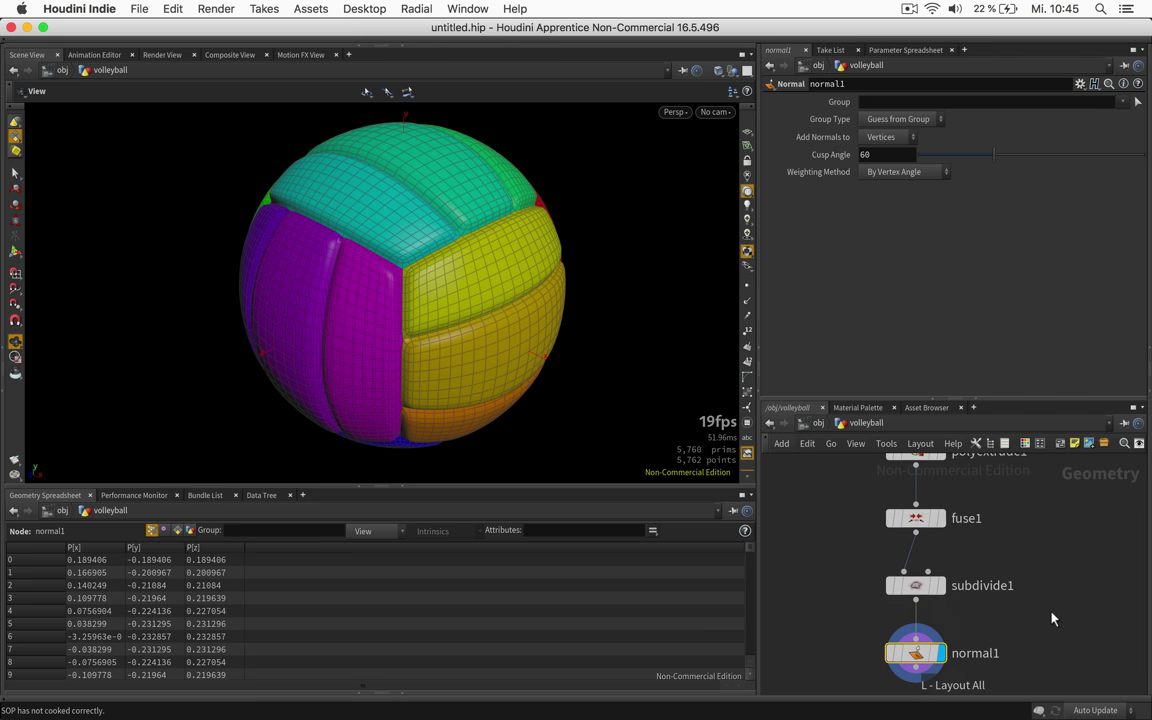
key(space)
key(h)
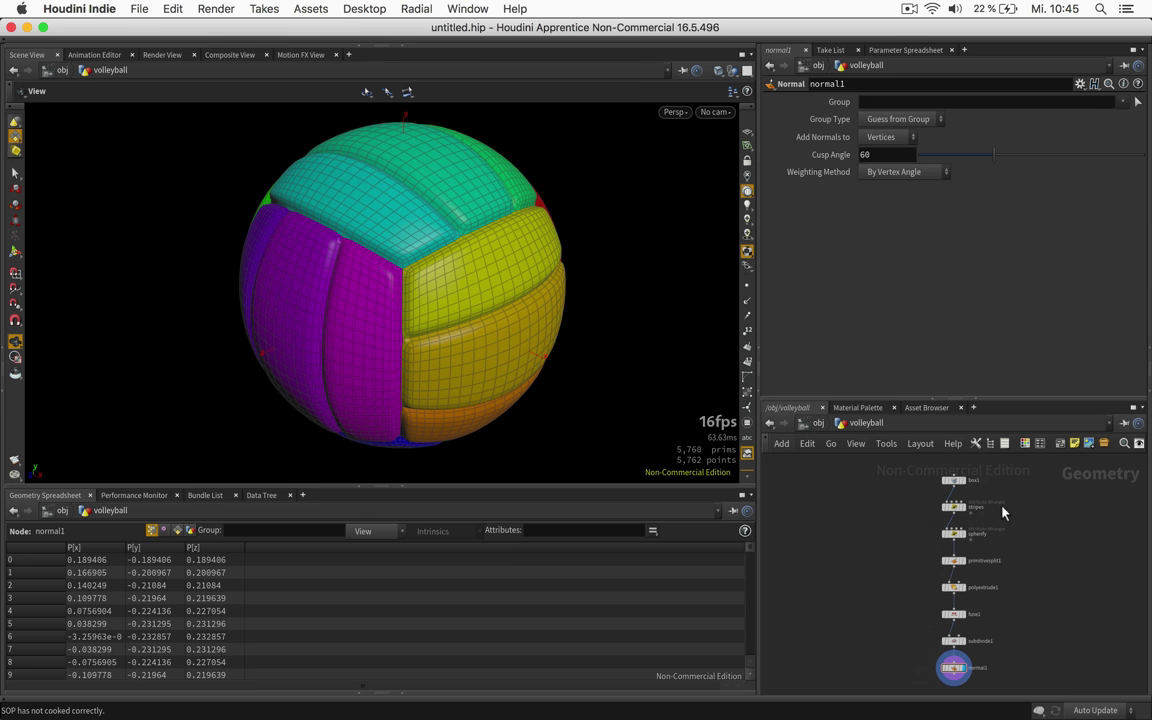
Select the stripes Attribute Wrangle node to bring up its Stripes parameter
mouse_move(958, 510)
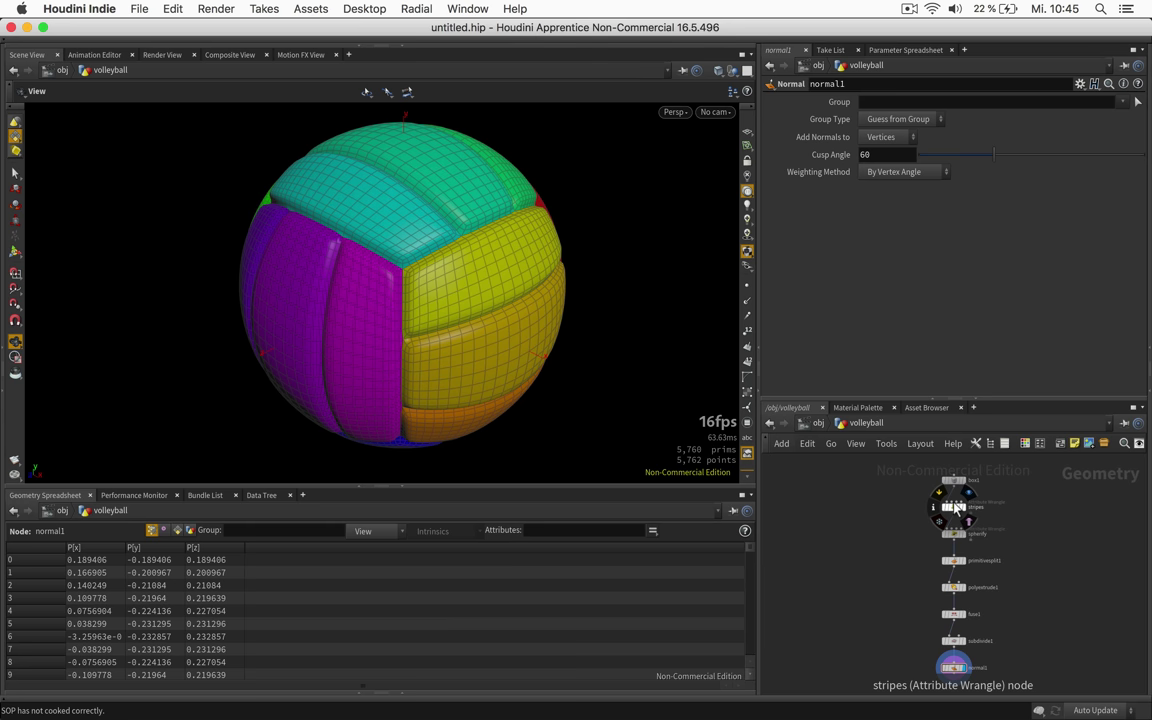
click(958, 508)
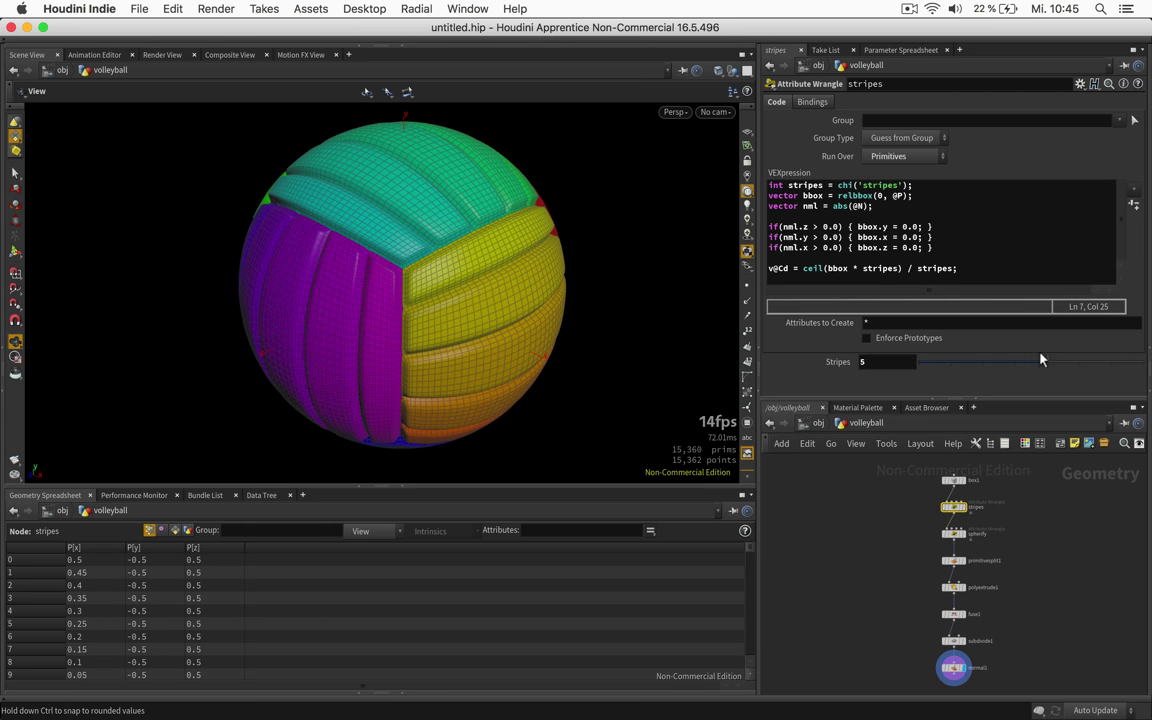